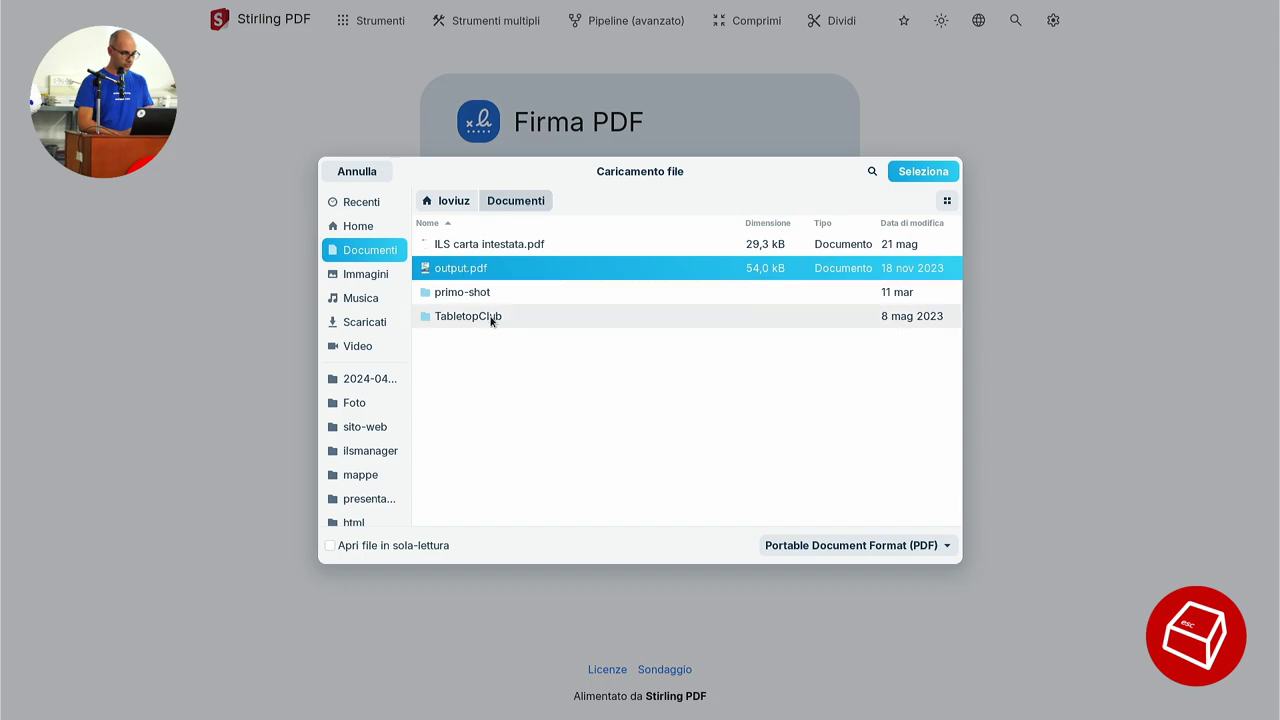
Load output.pdf and add a hand-drawn signature with Disegna Firma.
{"action": "double_click", "coordinate": [490, 268]}
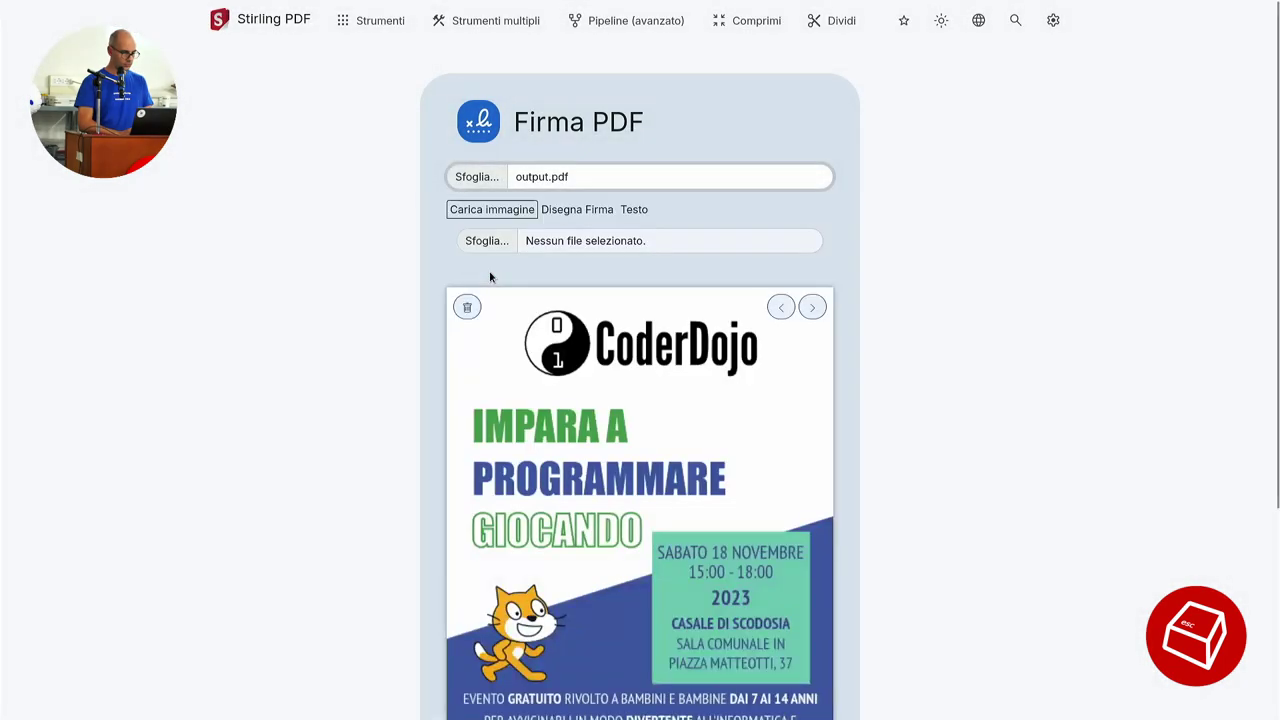
{"action": "scroll", "coordinate": [917, 336], "scroll_direction": "down", "scroll_amount": 3}
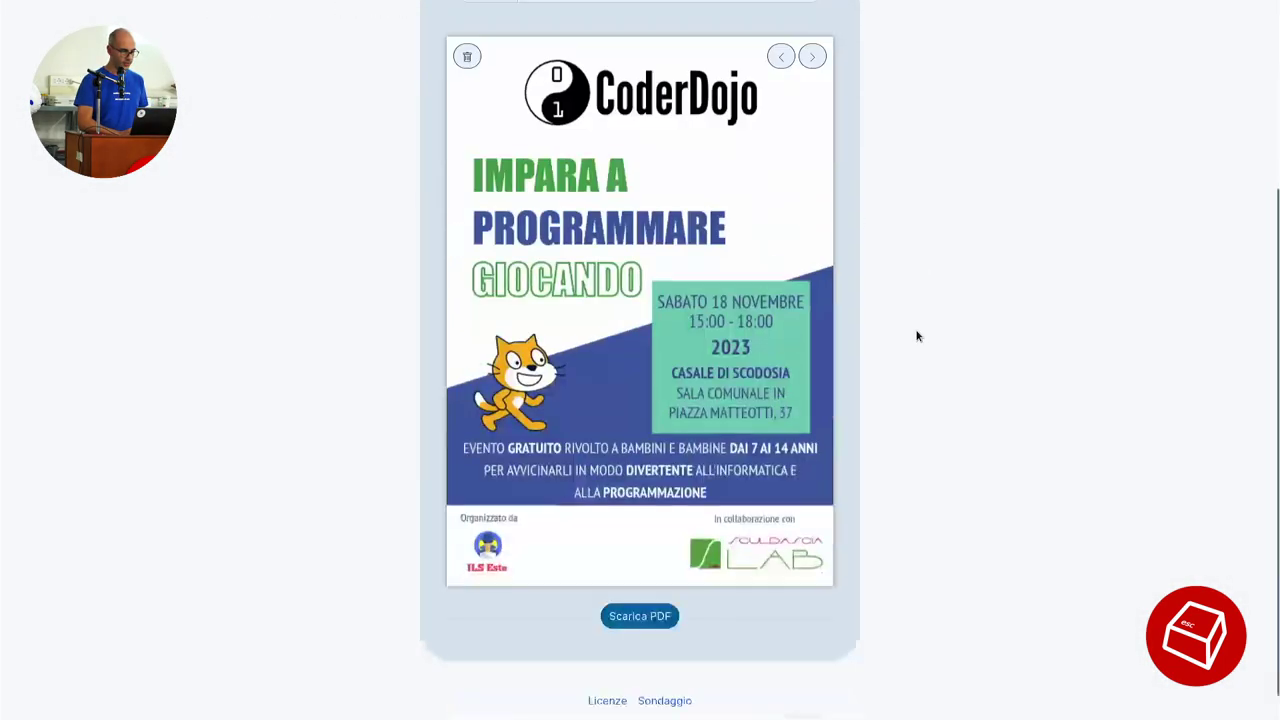
{"action": "scroll", "coordinate": [917, 336], "scroll_direction": "up", "scroll_amount": 3}
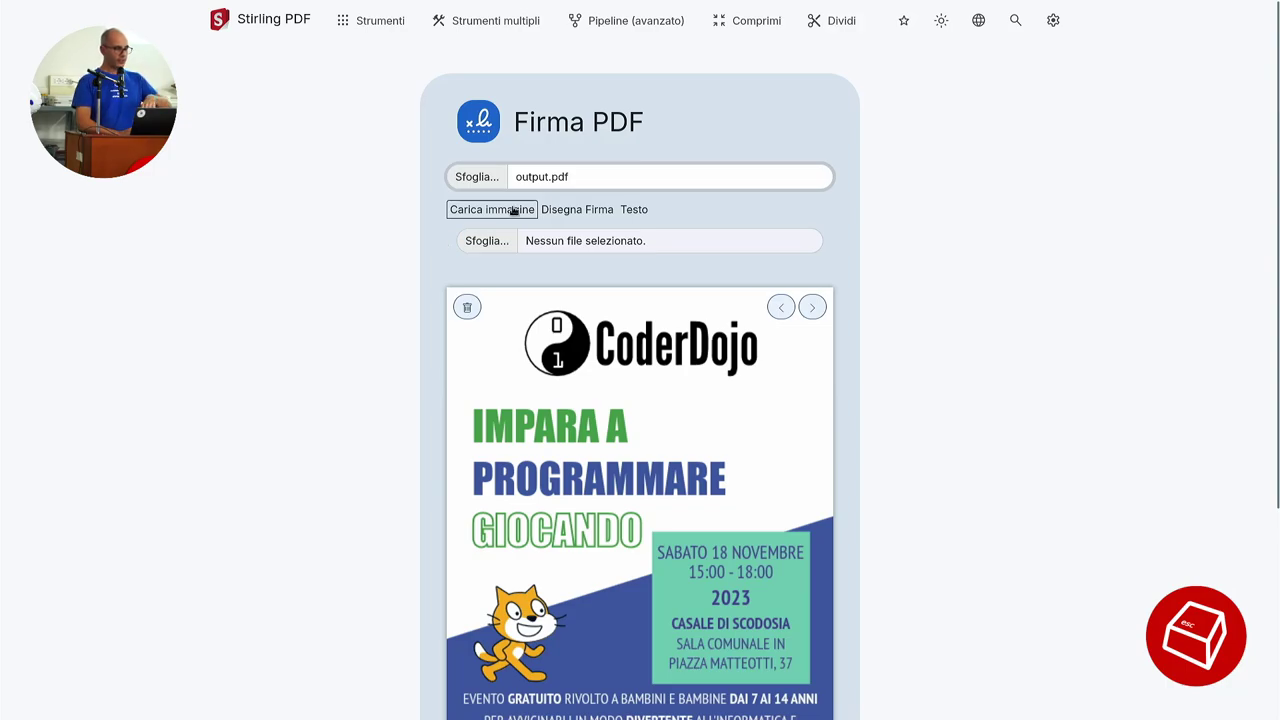
{"action": "left_click", "coordinate": [590, 209]}
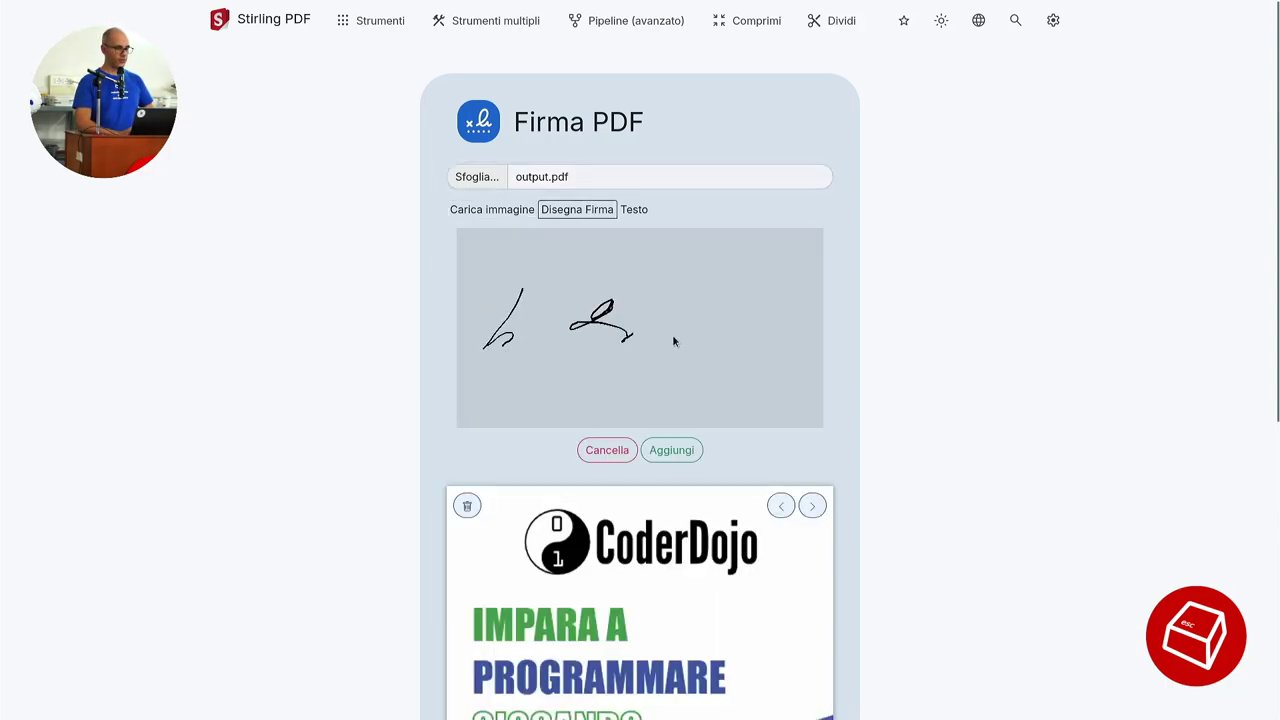
{"action": "left_click_drag", "start_coordinate": [673, 341], "coordinate": [735, 338]}
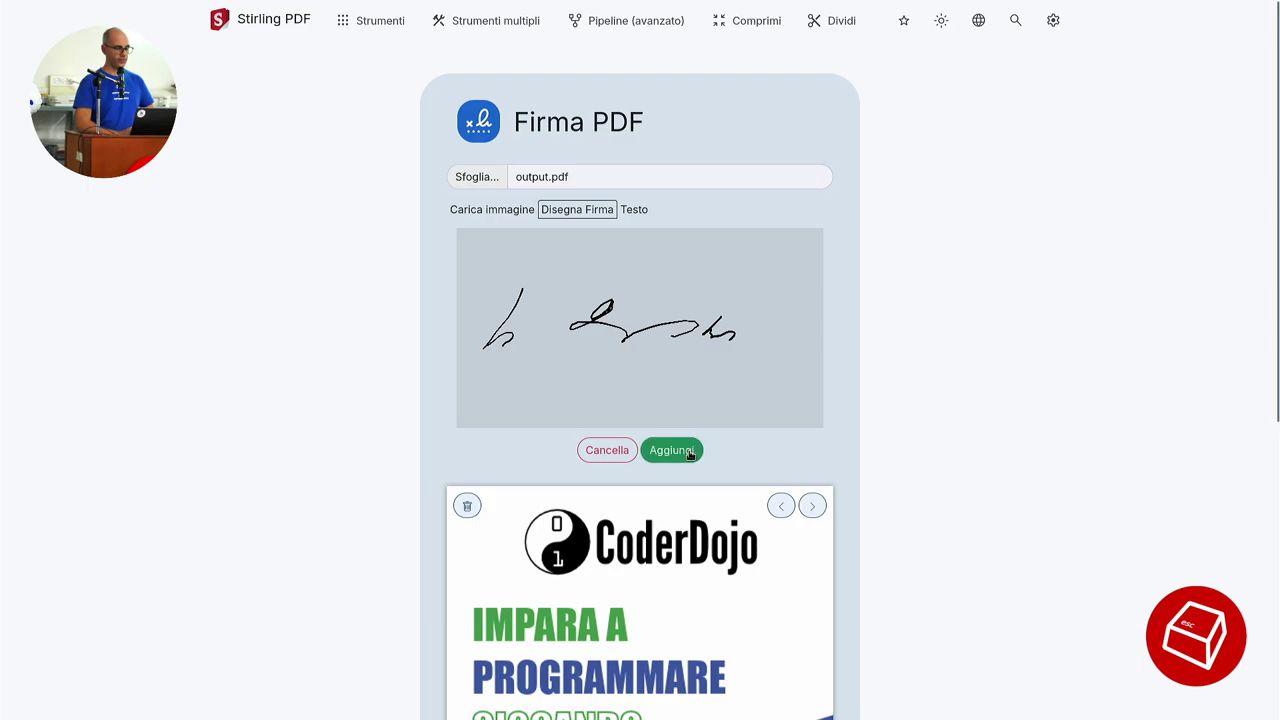
{"action": "left_click", "coordinate": [688, 451]}
Shrink the signature, move it to the flyer's bottom, and download output_signed.pdf.
{"action": "scroll", "coordinate": [1026, 400], "scroll_direction": "down", "scroll_amount": 5}
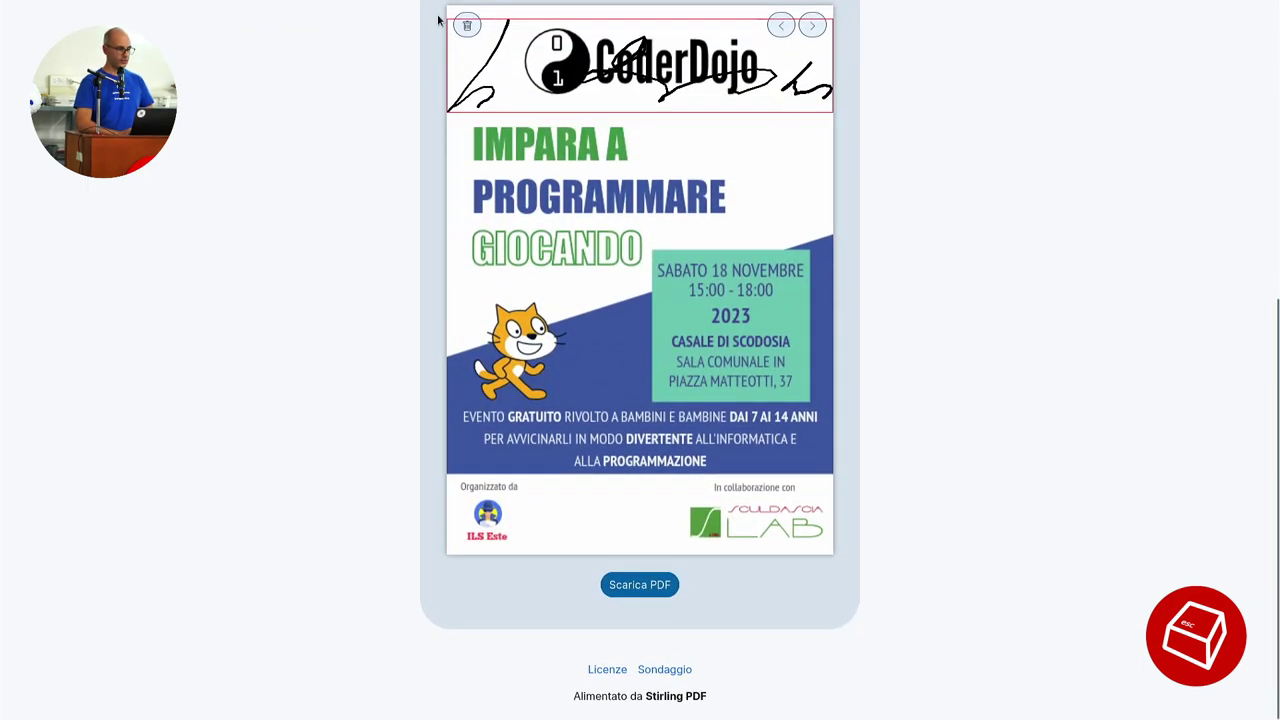
{"action": "mouse_move", "coordinate": [449, 18]}
{"action": "left_mouse_down"}
{"action": "mouse_move", "coordinate": [510, 68]}
{"action": "mouse_move", "coordinate": [557, 76]}
{"action": "mouse_move", "coordinate": [605, 60]}
{"action": "left_mouse_up"}
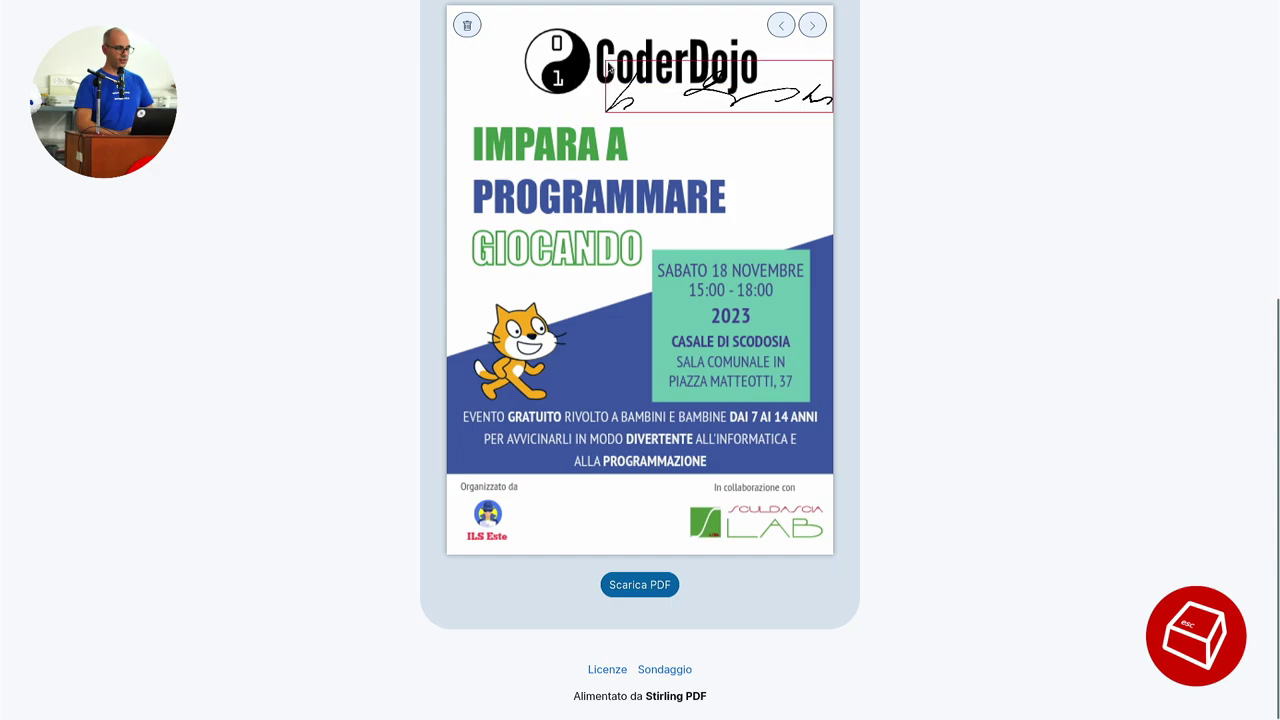
{"action": "mouse_move", "coordinate": [760, 93]}
{"action": "left_mouse_down"}
{"action": "mouse_move", "coordinate": [621, 479]}
{"action": "mouse_move", "coordinate": [642, 515]}
{"action": "left_mouse_up"}
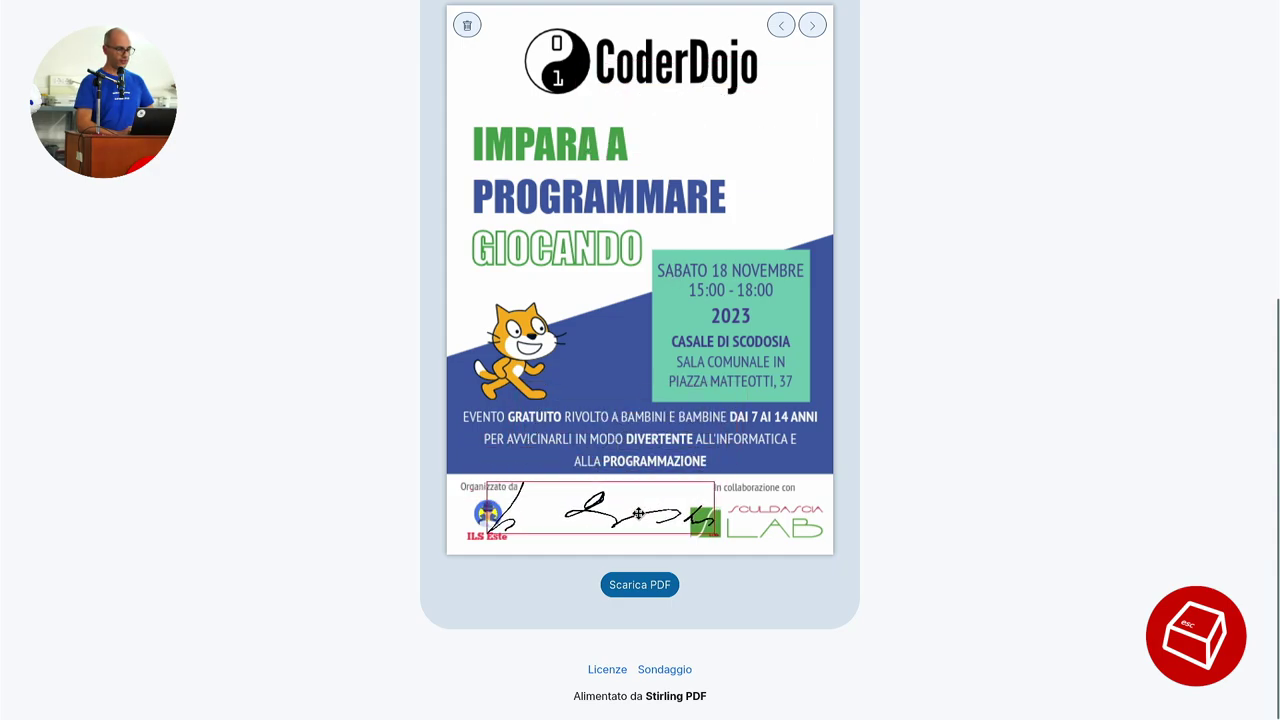
{"action": "left_click", "coordinate": [645, 584]}
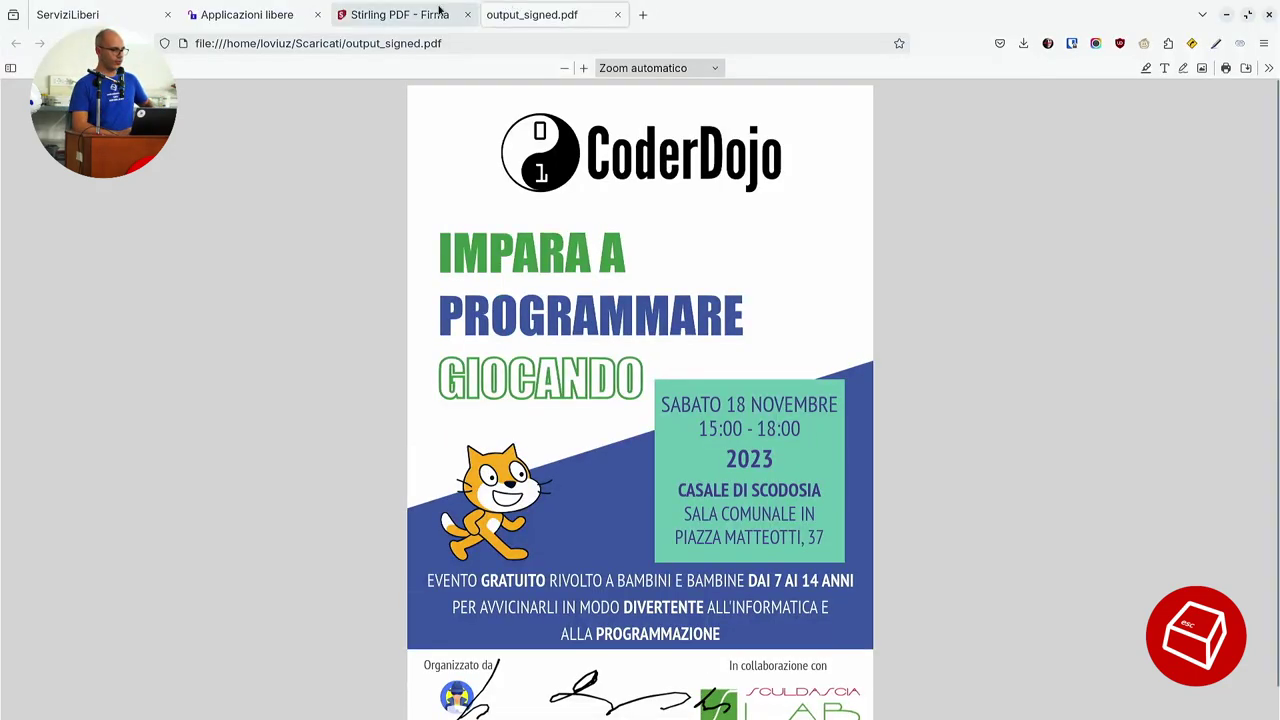
Check the signed file's saved location in the address bar, then dismiss the suggestions.
{"action": "left_click", "coordinate": [296, 44]}
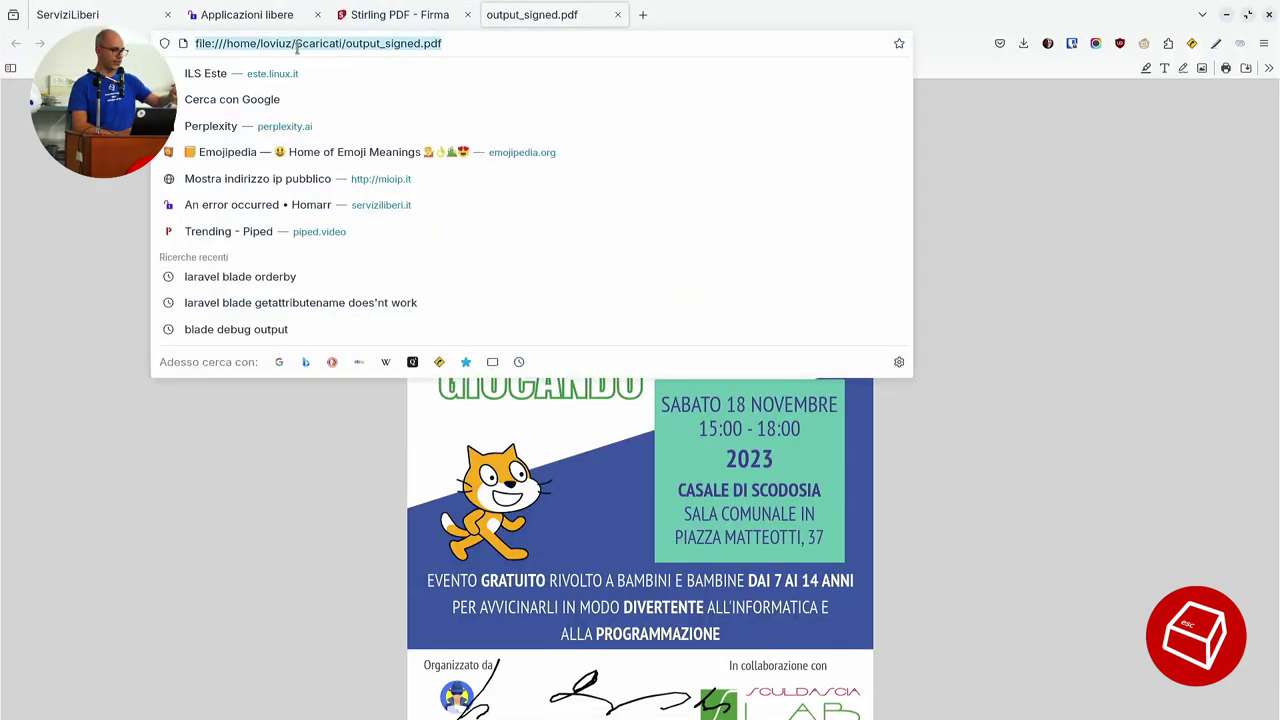
{"action": "left_click", "coordinate": [311, 428]}
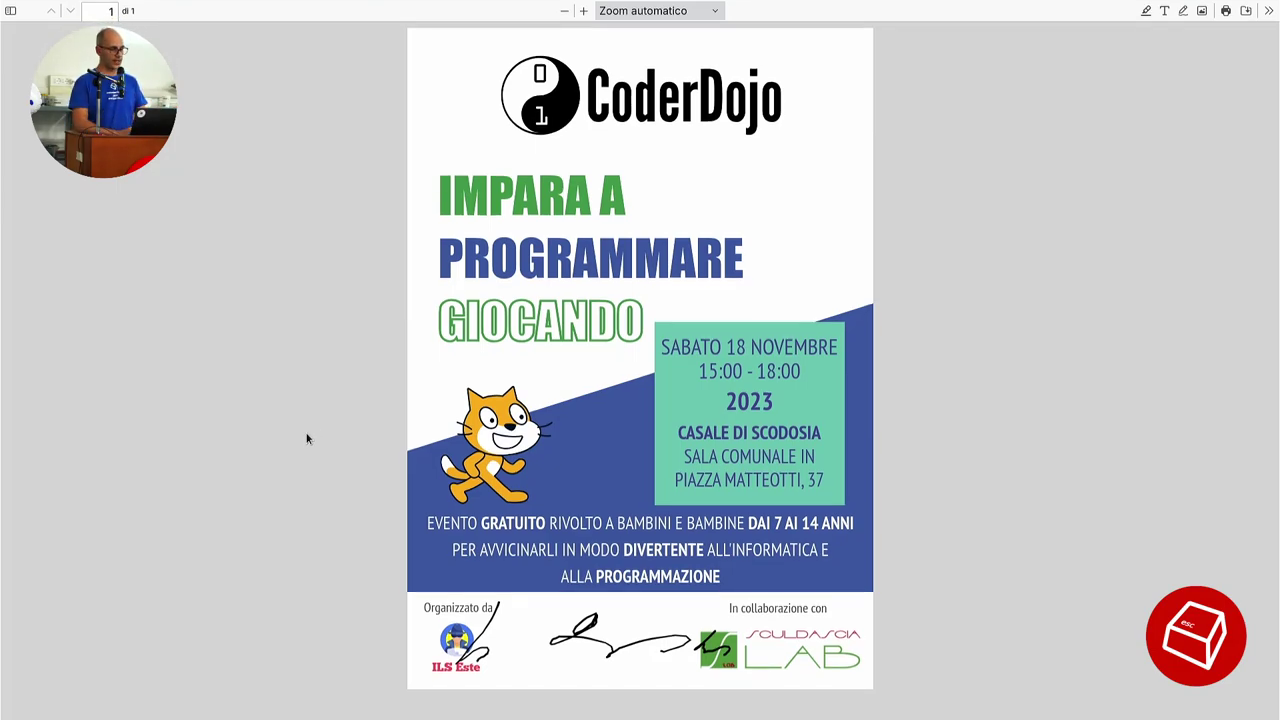
Close the signed PDF tab and open Stirling PDF's Redazione automatica tool.
{"action": "middle_click", "coordinate": [606, 8]}
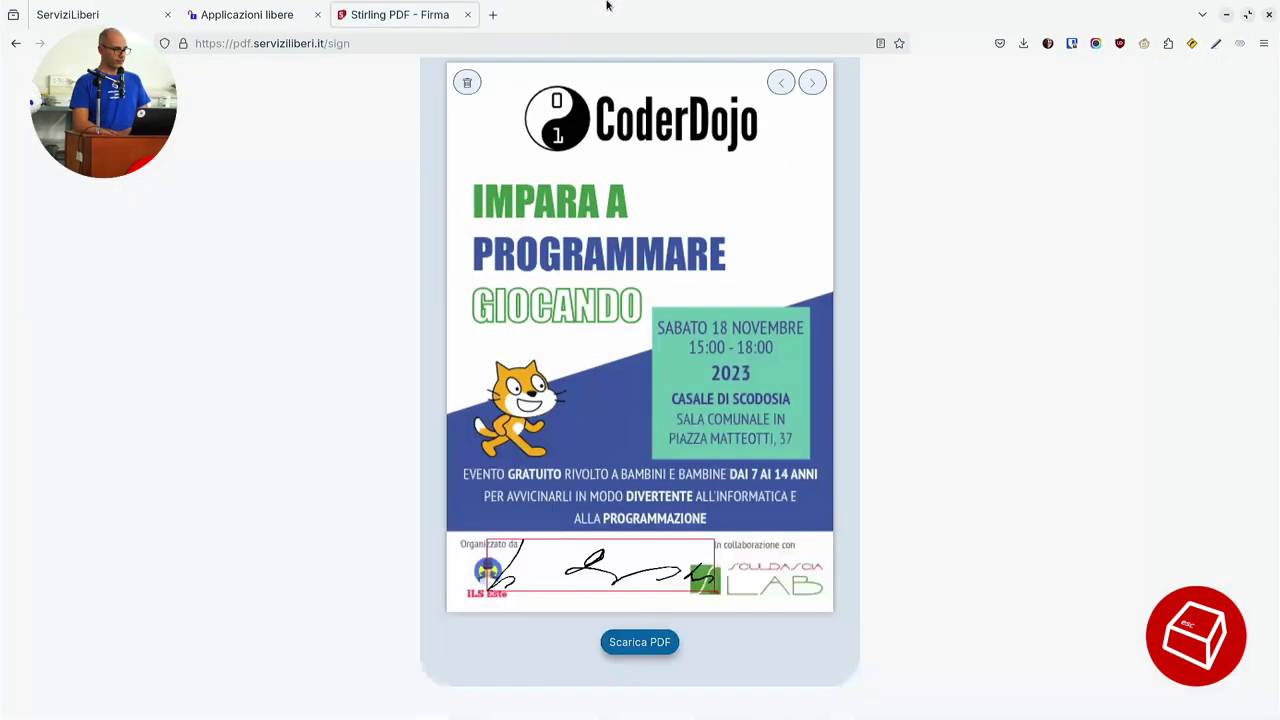
{"action": "scroll", "coordinate": [388, 244], "scroll_direction": "up", "scroll_amount": 5}
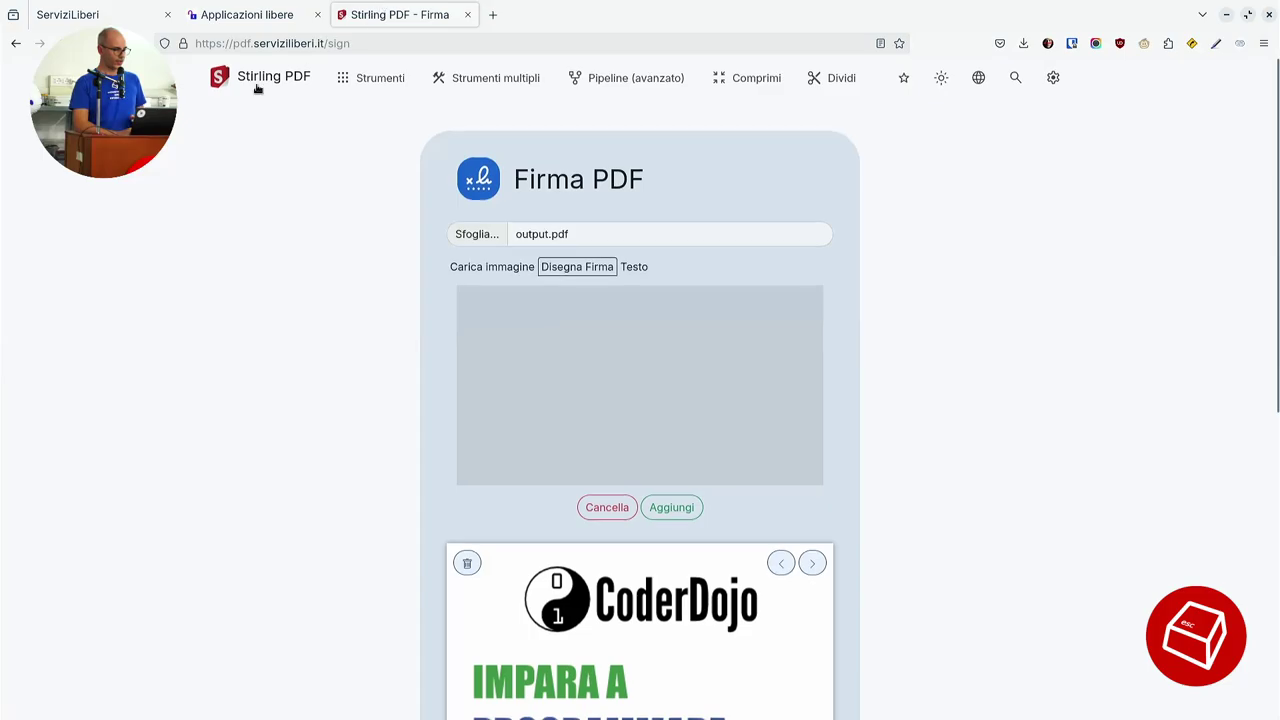
{"action": "left_click", "coordinate": [256, 86]}
{"action": "scroll", "coordinate": [1100, 505], "scroll_direction": "down", "scroll_amount": 10}
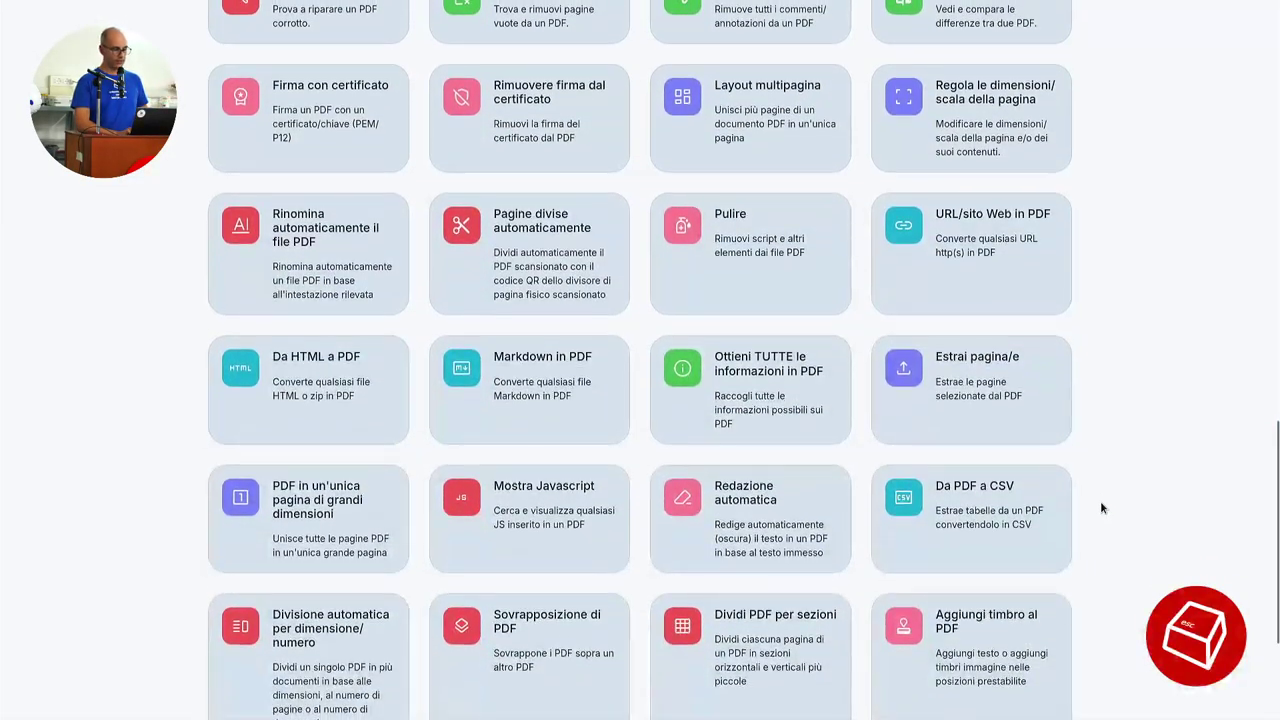
{"action": "left_click", "coordinate": [724, 517]}
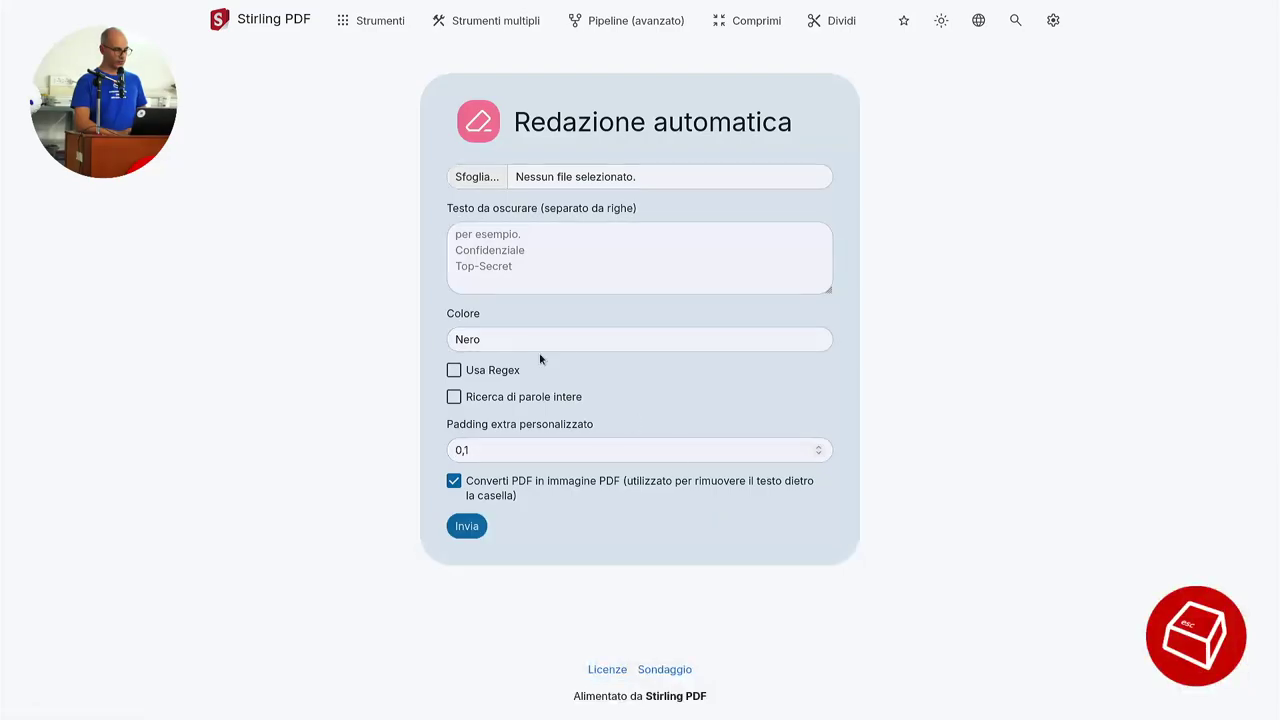
Load output.pdf, redact coder, dojo, este and libero, and download output_redacted.pdf.
{"action": "left_click", "coordinate": [486, 177]}
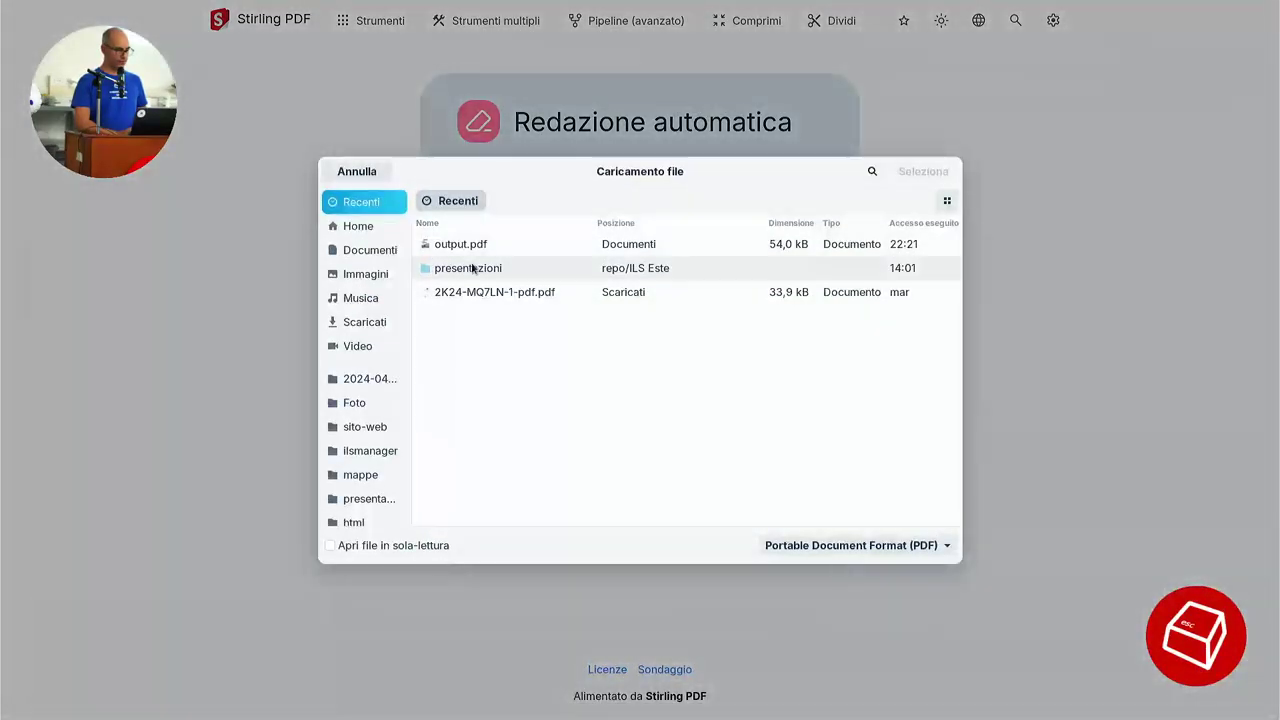
{"action": "left_click", "coordinate": [478, 250]}
{"action": "double_click", "coordinate": [478, 246]}
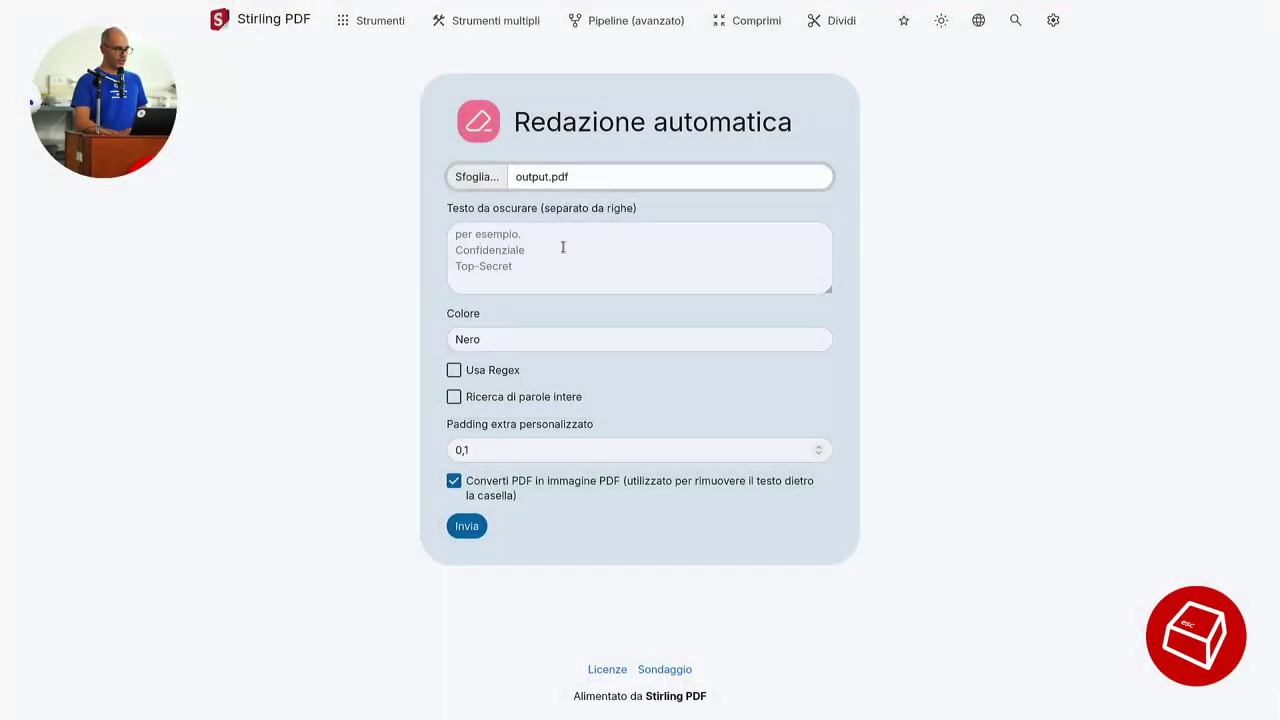
{"action": "left_click", "coordinate": [711, 260]}
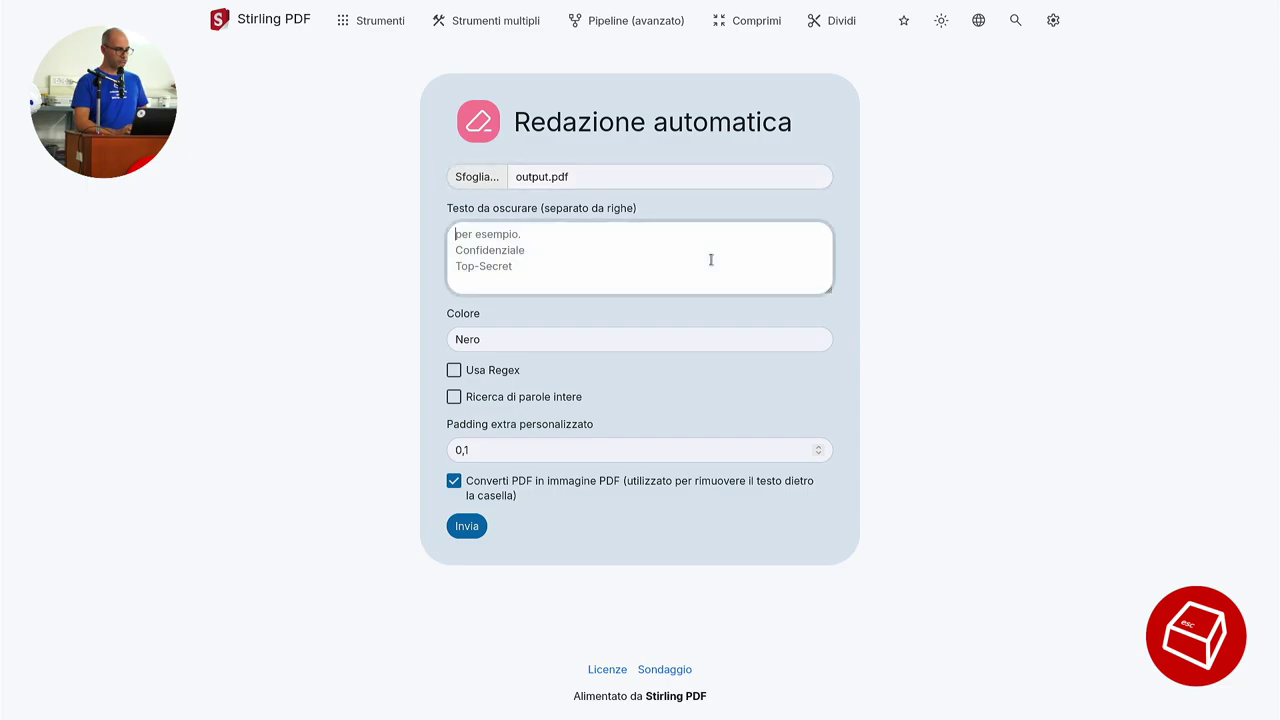
{"action": "type", "text": "coder"}
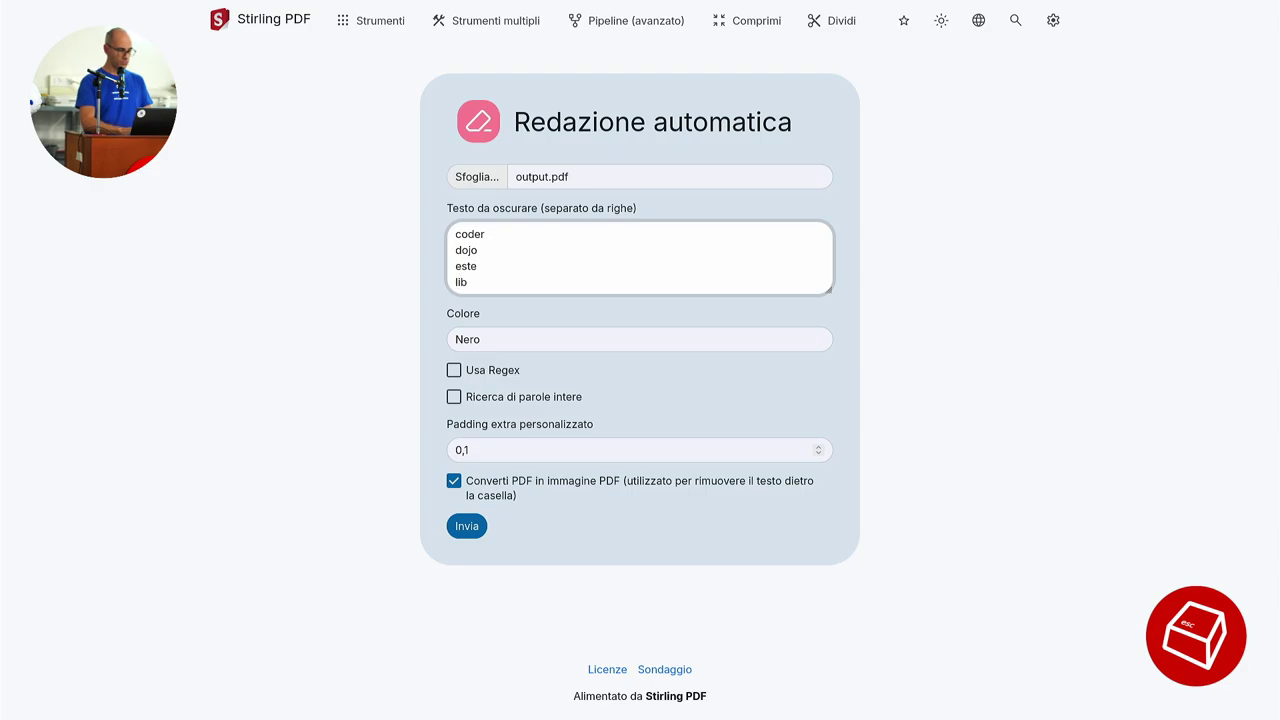
{"action": "left_click", "coordinate": [475, 531]}
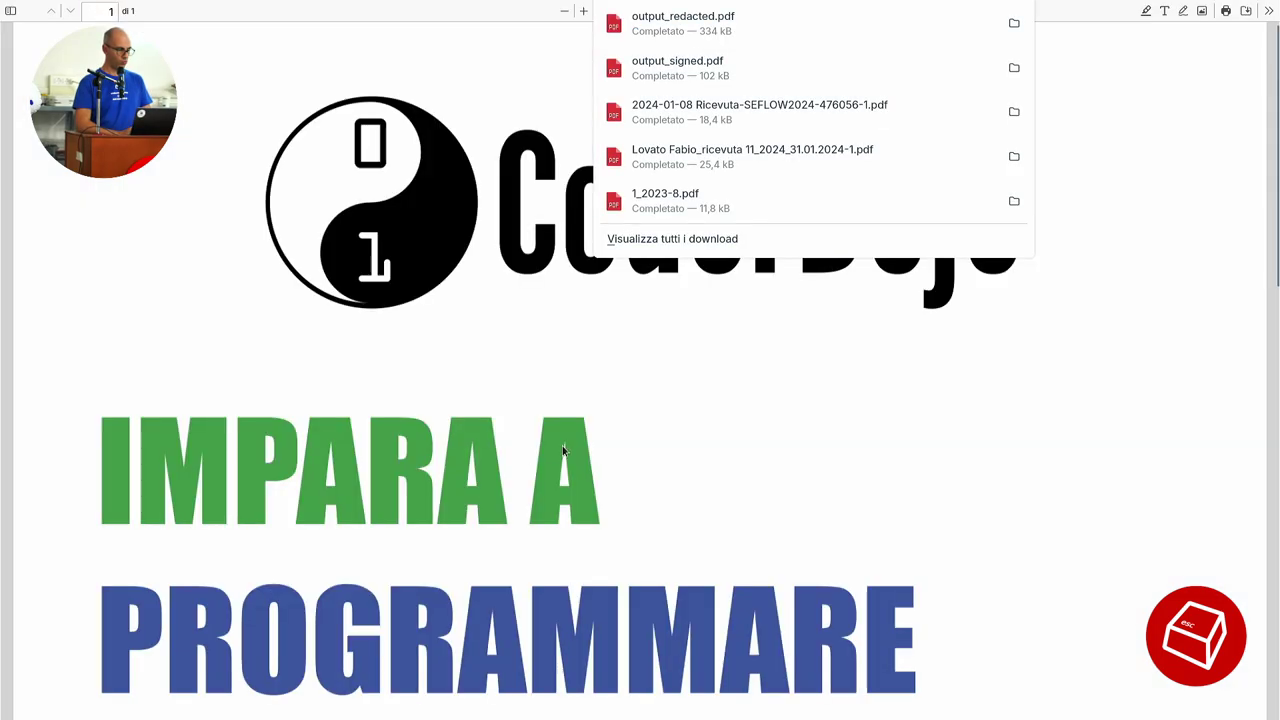
Review output_redacted.pdf at 50% zoom, confirming Este is blacked out, then close it.
{"action": "left_click", "coordinate": [562, 450]}
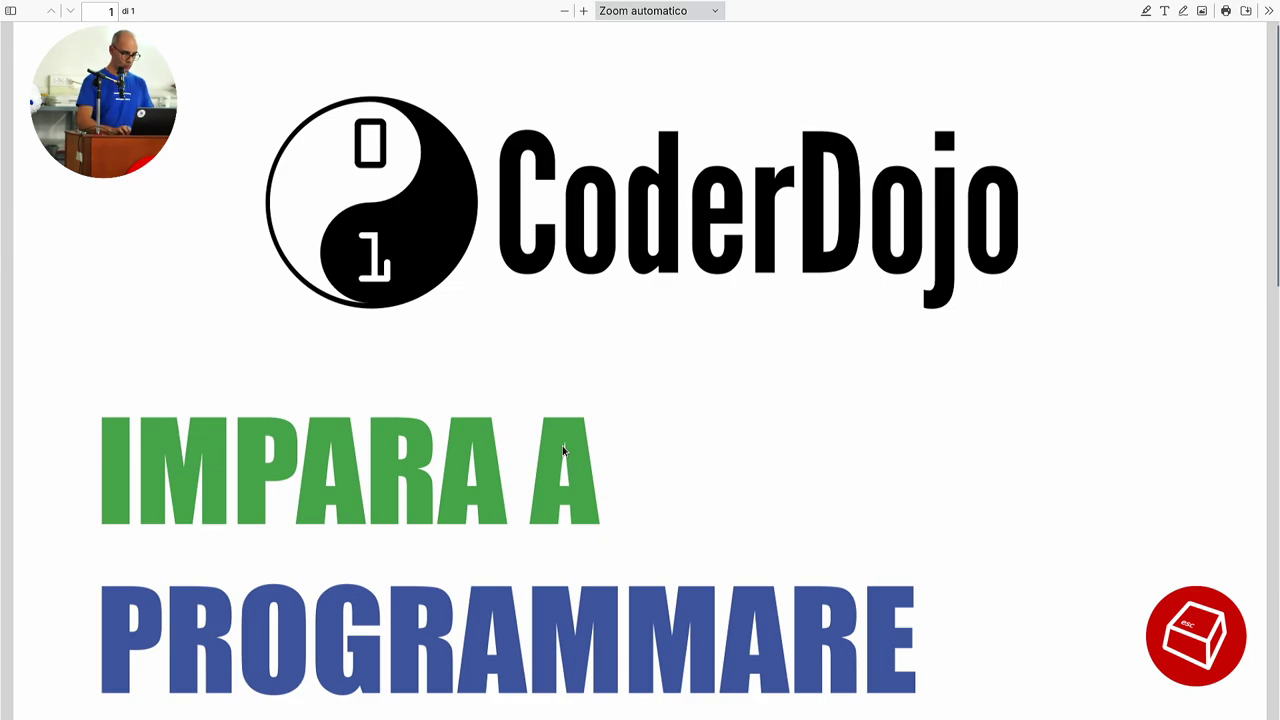
{"action": "key", "text": "ctrl+minus"}
{"action": "key", "text": "ctrl+minus"}
{"action": "scroll", "coordinate": [562, 450], "scroll_direction": "down", "scroll_amount": 5}
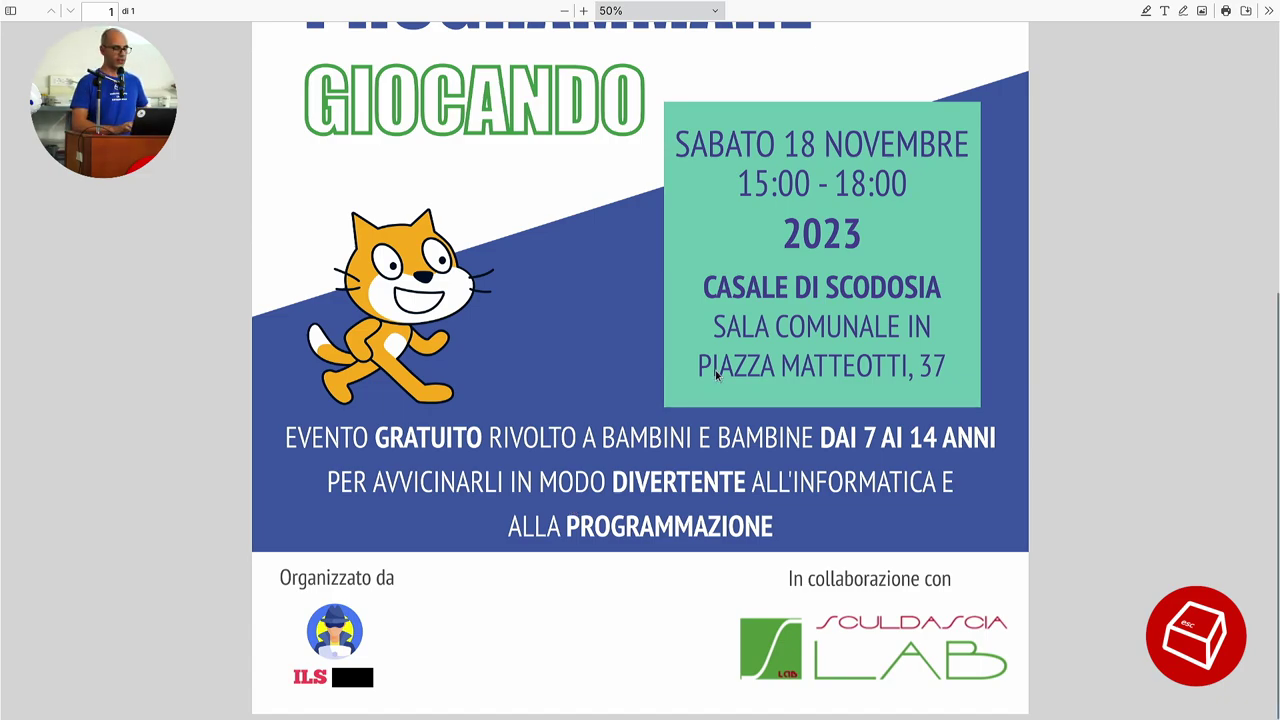
{"action": "scroll", "coordinate": [716, 374], "scroll_direction": "up", "scroll_amount": 5}
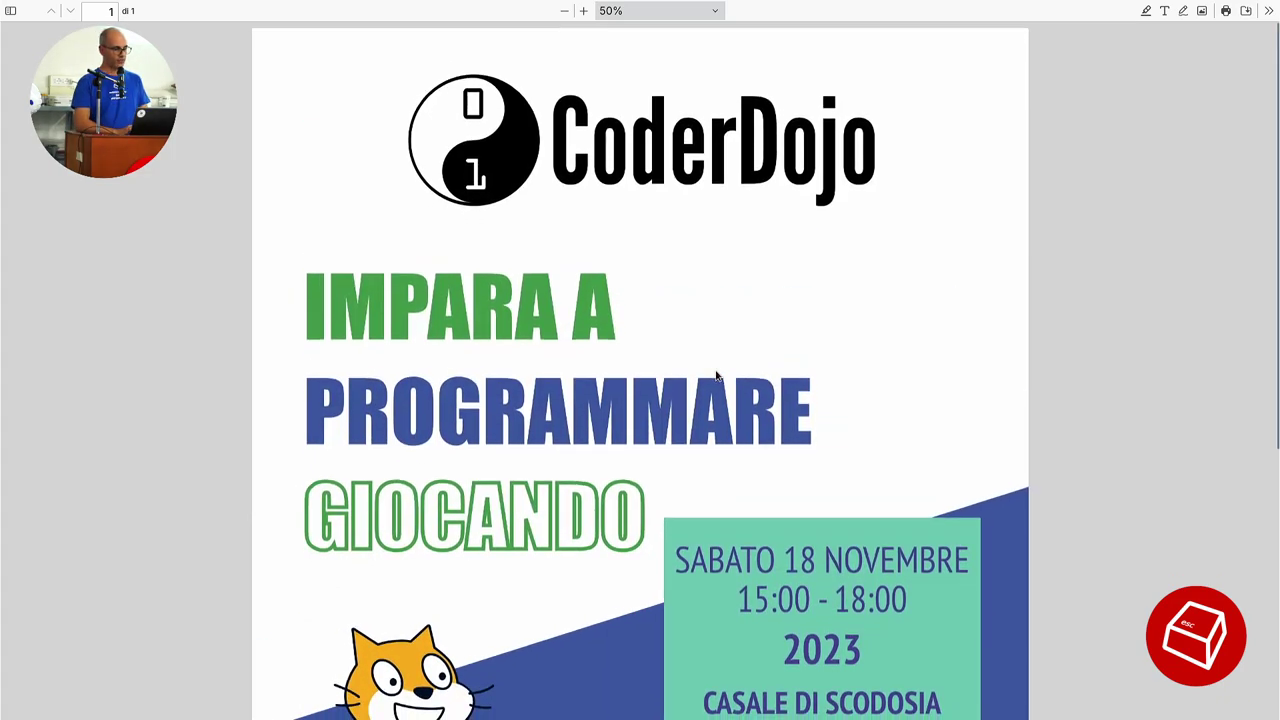
{"action": "key", "text": "ctrl+w"}
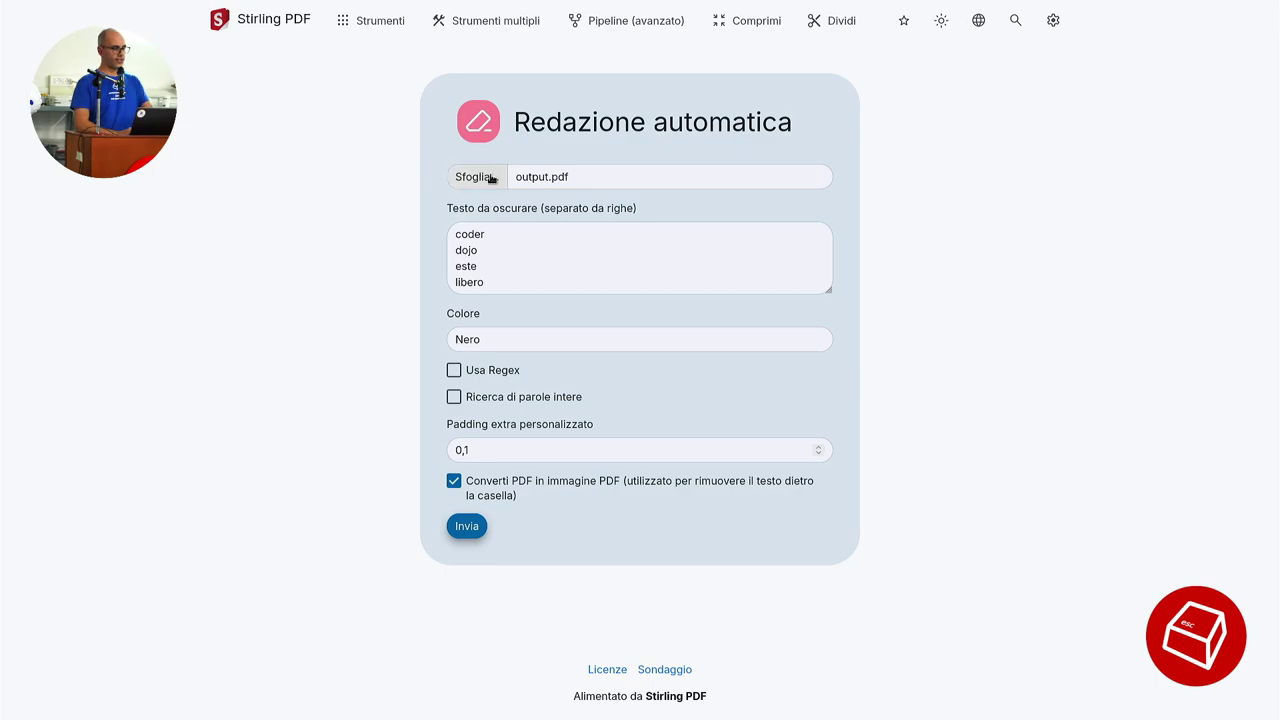
Go back from the redaction form to Stirling PDF's home page and browse its tools.
{"action": "left_click", "coordinate": [505, 265]}
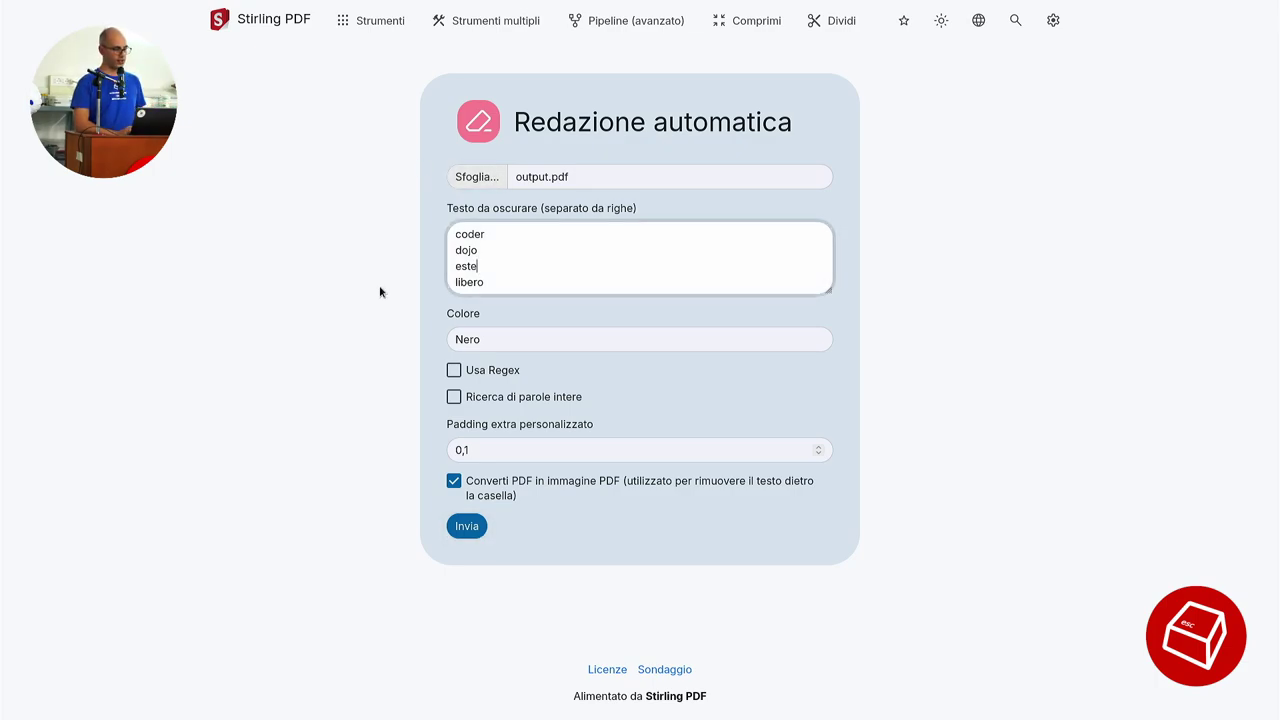
{"action": "left_click", "coordinate": [271, 20]}
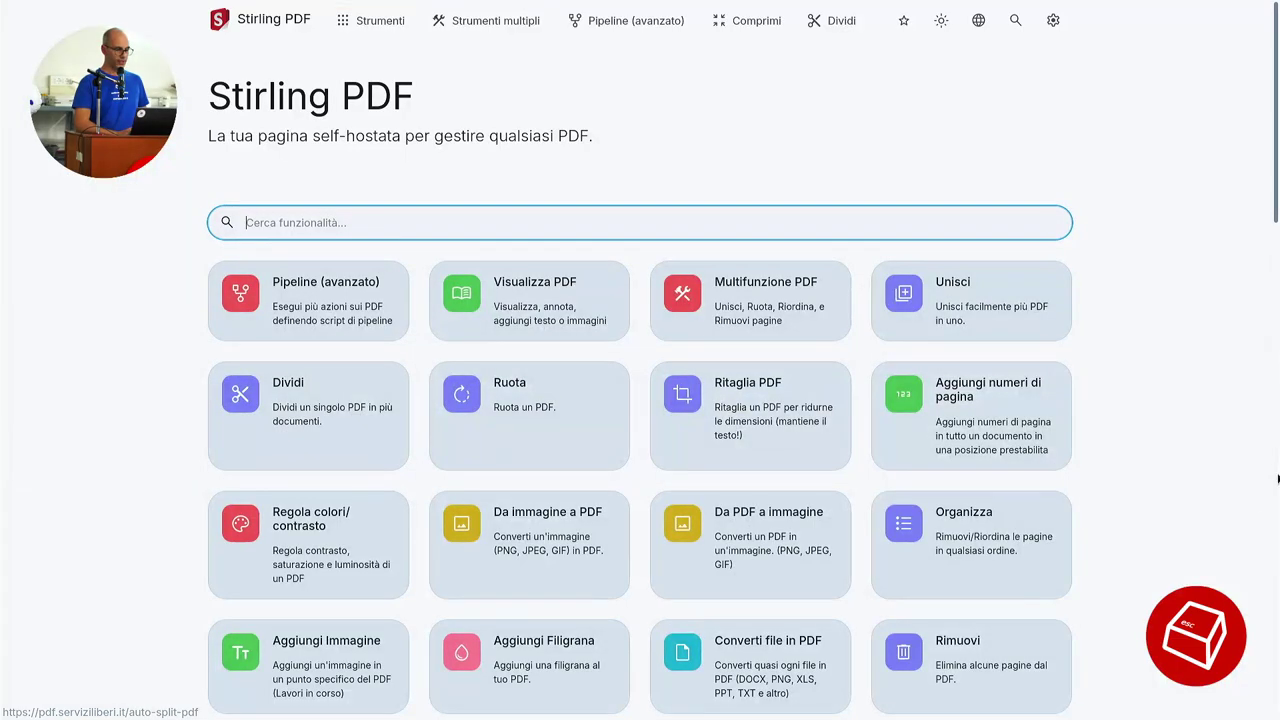
{"action": "scroll", "coordinate": [1170, 456], "scroll_direction": "down", "scroll_amount": 10}
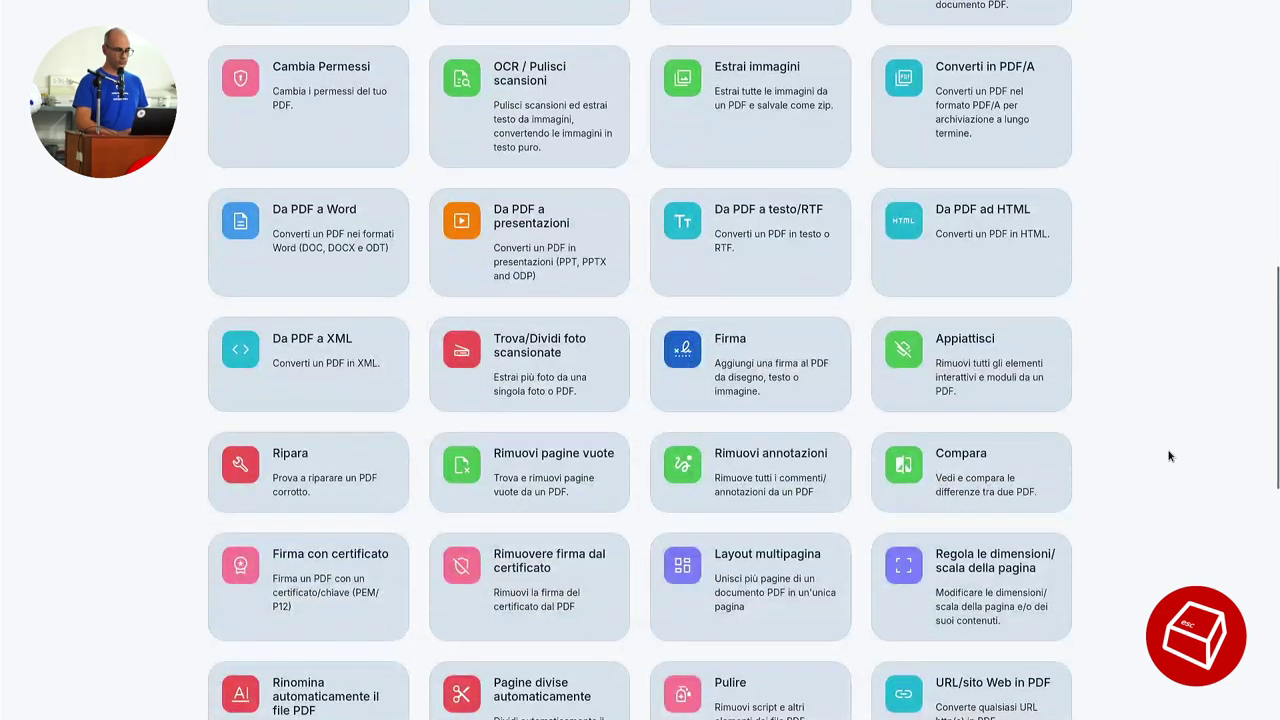
{"action": "scroll", "coordinate": [1170, 456], "scroll_direction": "down", "scroll_amount": 3}
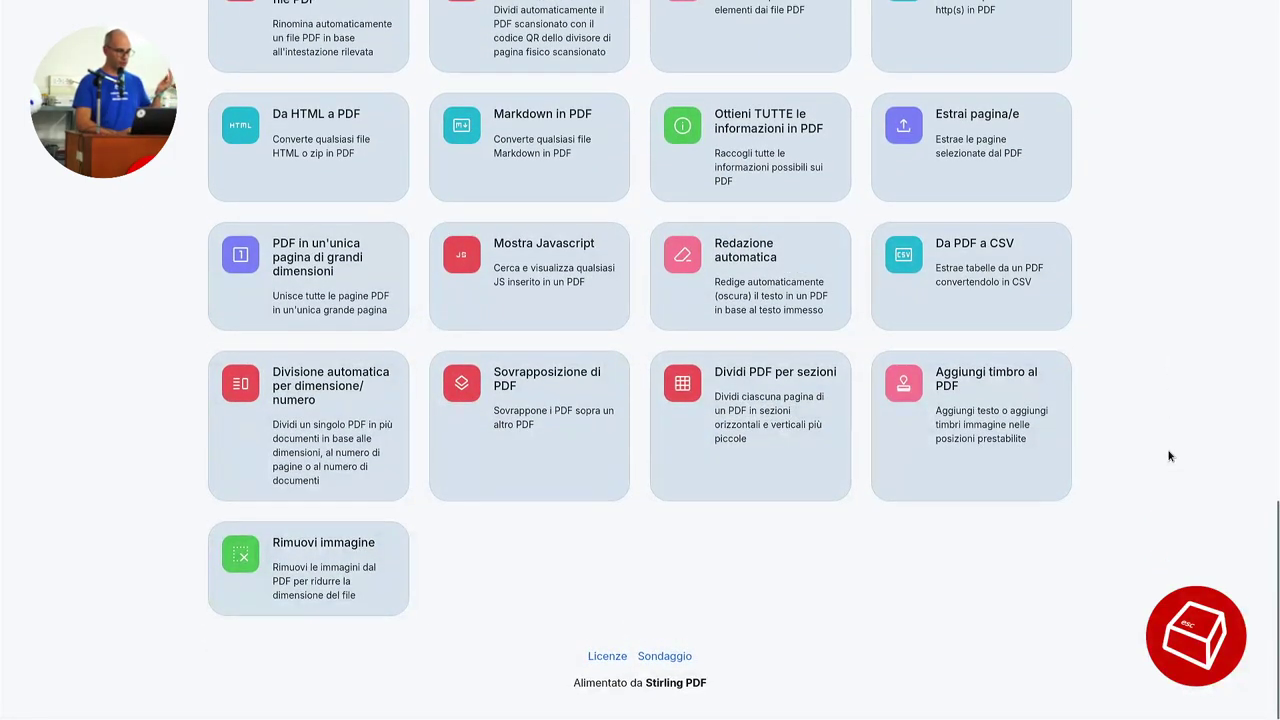
{"action": "scroll", "coordinate": [1170, 456], "scroll_direction": "up", "scroll_amount": 15}
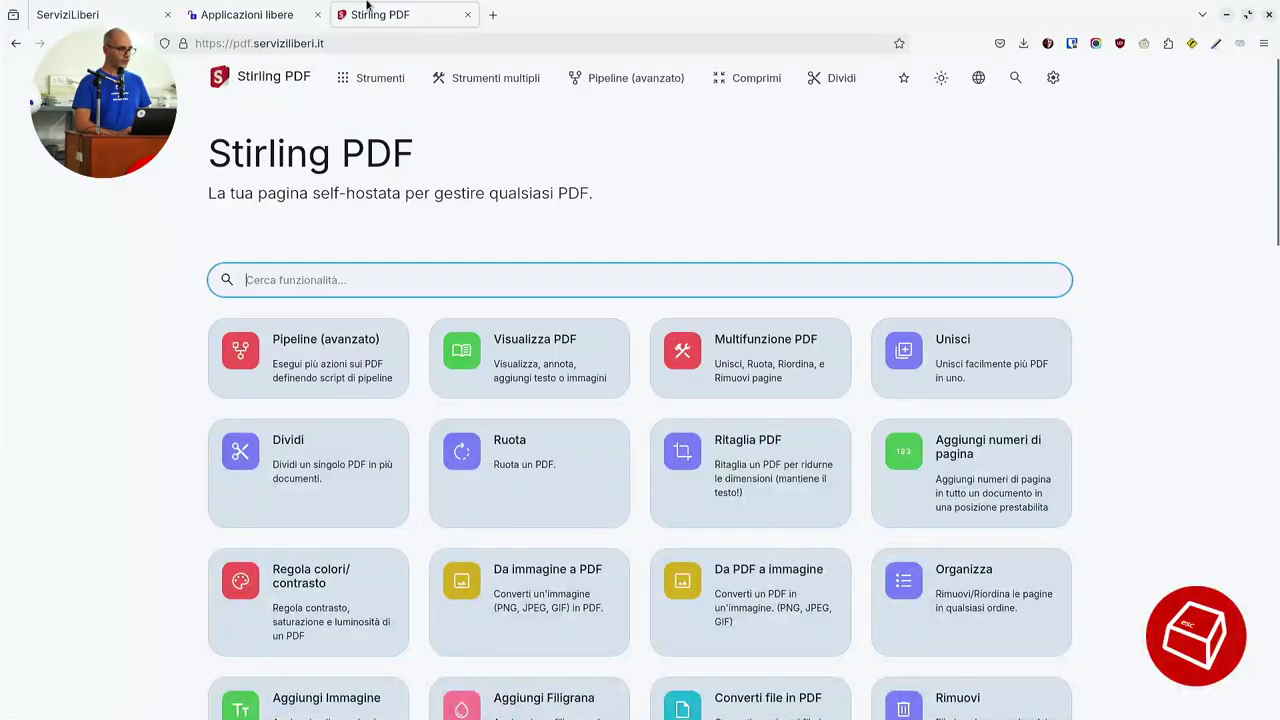
Close the Stirling PDF tab and launch the Ricette di cucina (Mealie) app.
{"action": "middle_click", "coordinate": [366, 5]}
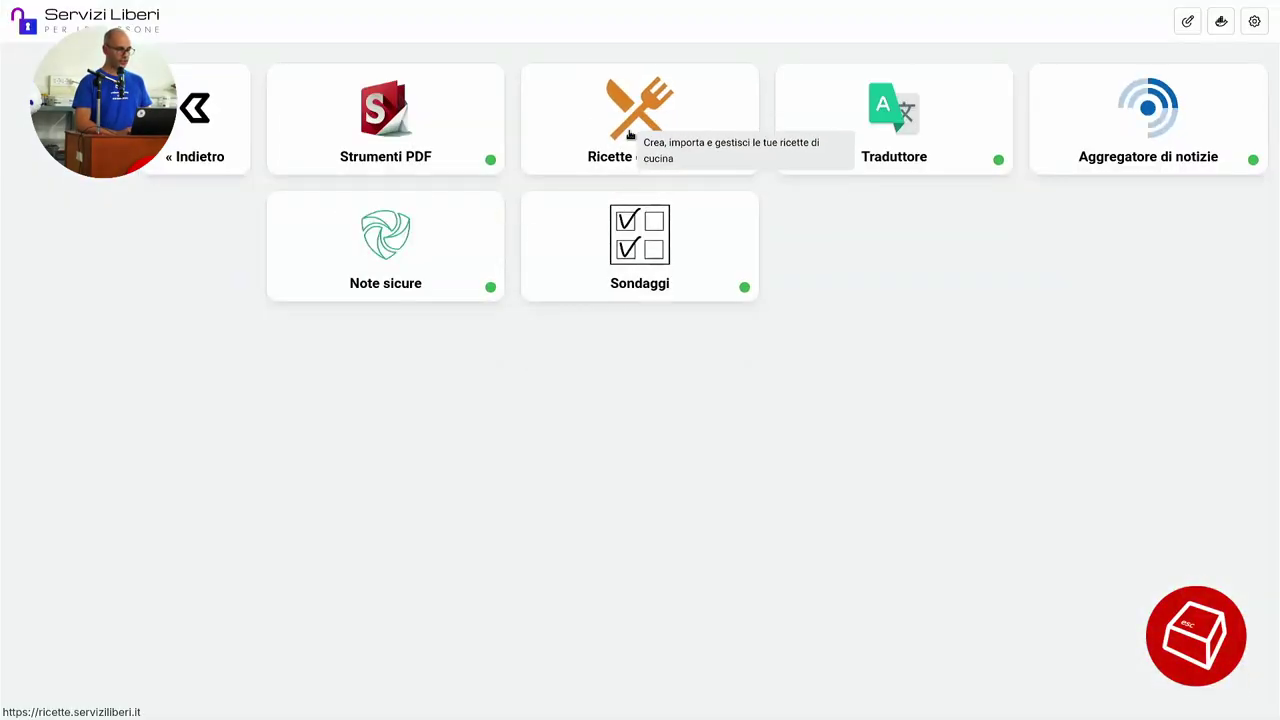
{"action": "left_click", "coordinate": [628, 136]}
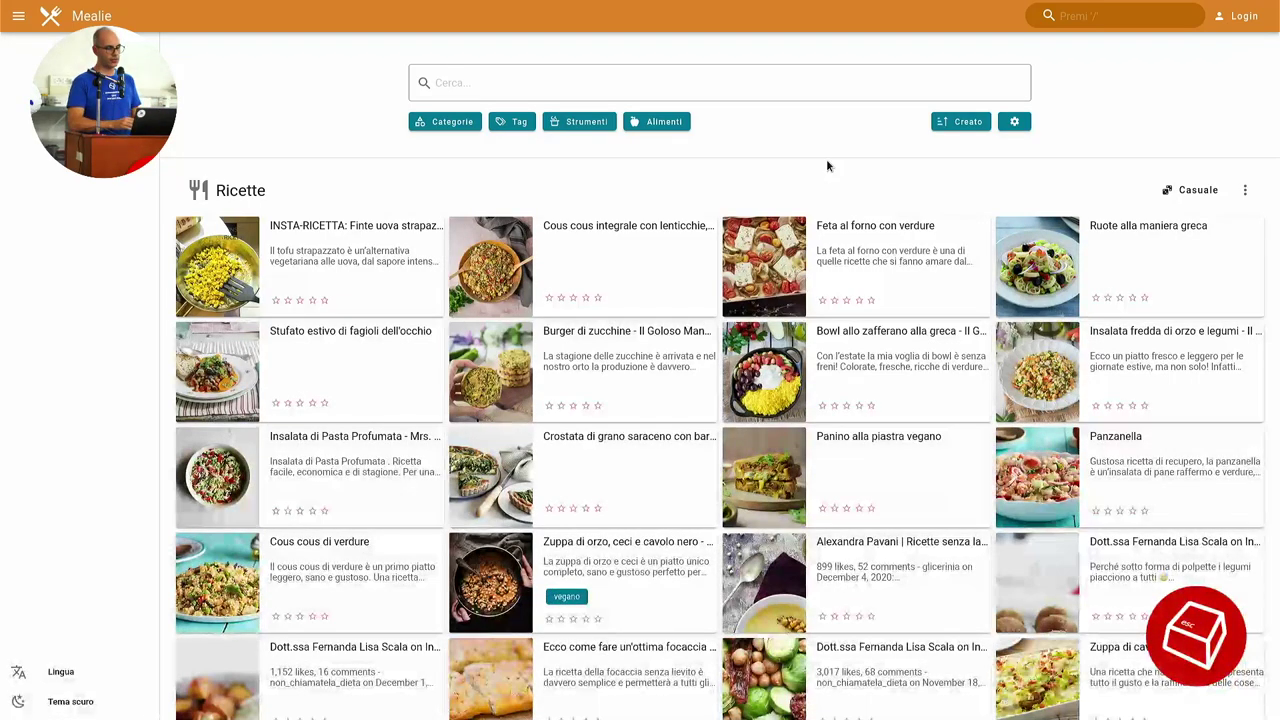
Open Feta al forno con verdure and tick the feta, pomodorini and friggitelli ingredients.
{"action": "left_click", "coordinate": [750, 278]}
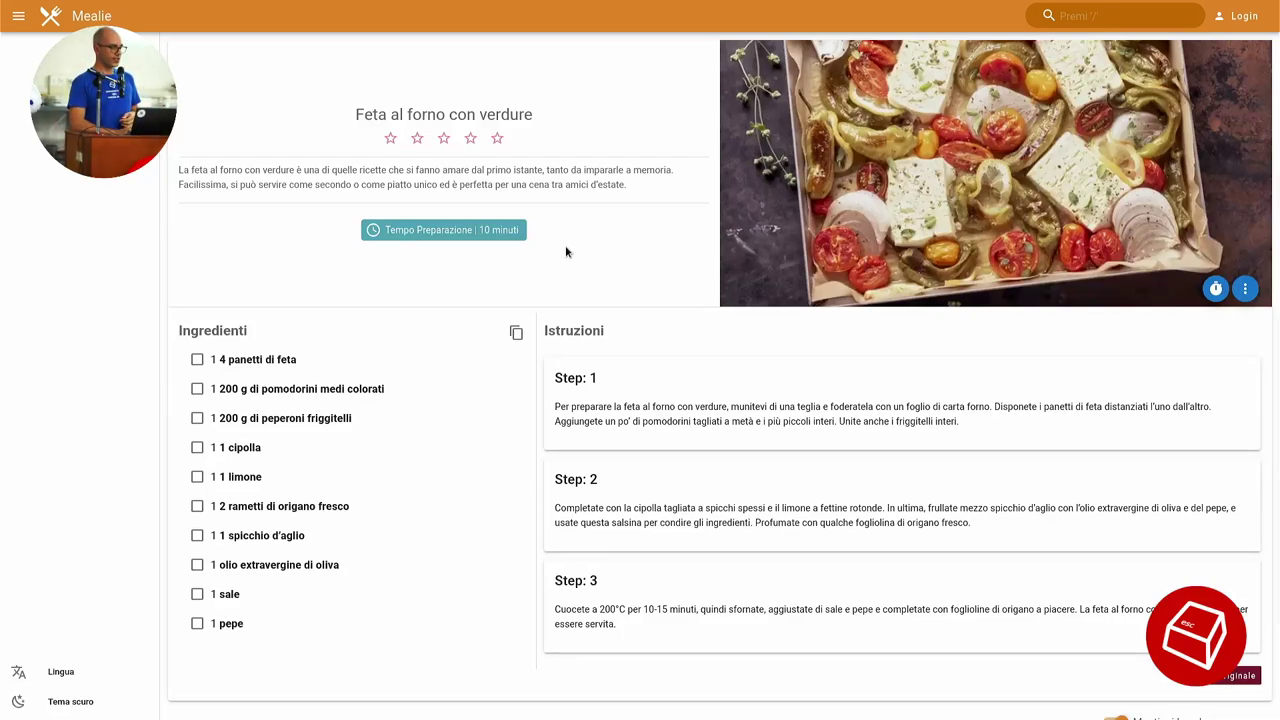
{"action": "left_click", "coordinate": [197, 359]}
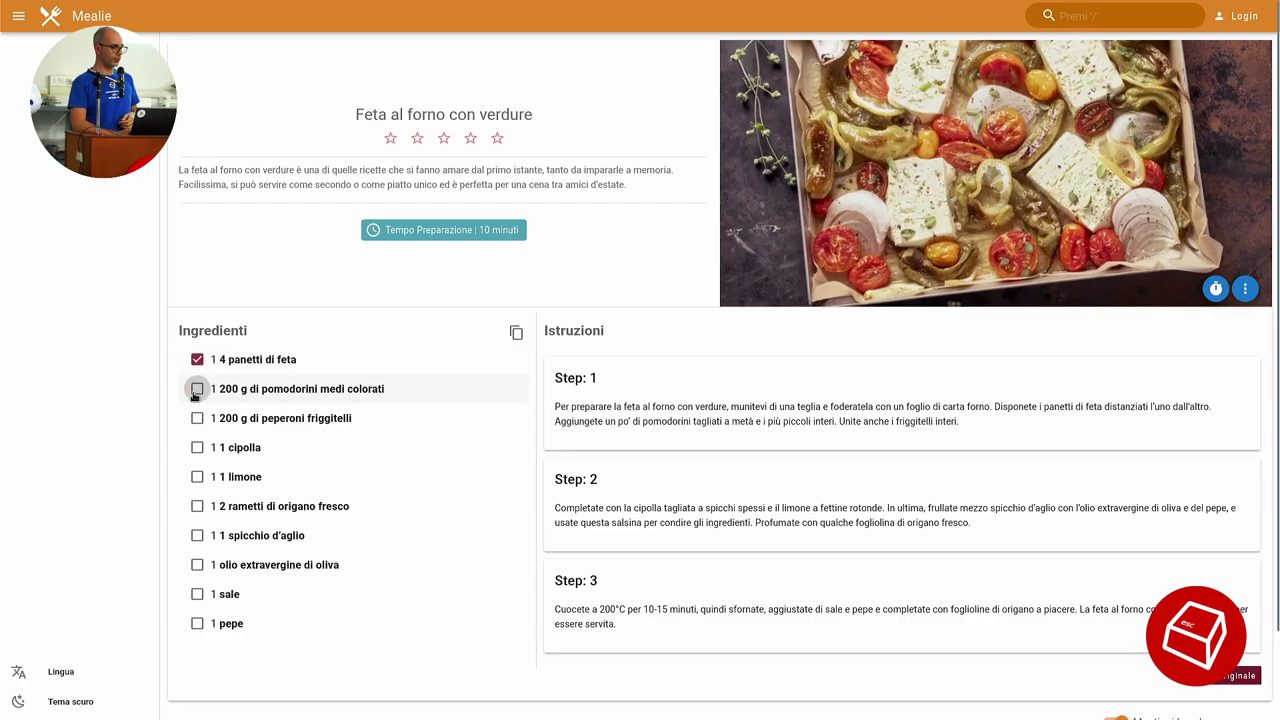
{"action": "left_click", "coordinate": [197, 389]}
{"action": "left_click", "coordinate": [197, 418]}
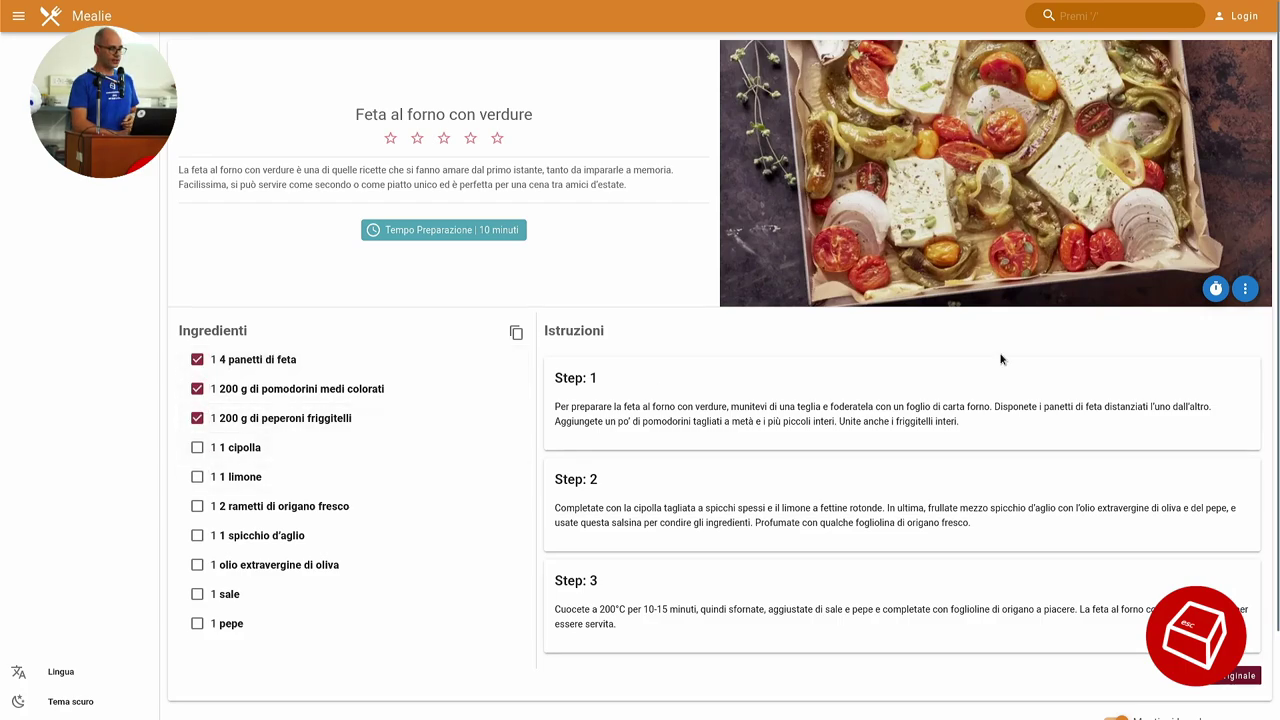
Mark Steps 1, 2 and 3 as done, hide the side navigation, and close the recipe tab.
{"action": "left_click", "coordinate": [943, 394]}
{"action": "left_click", "coordinate": [872, 443]}
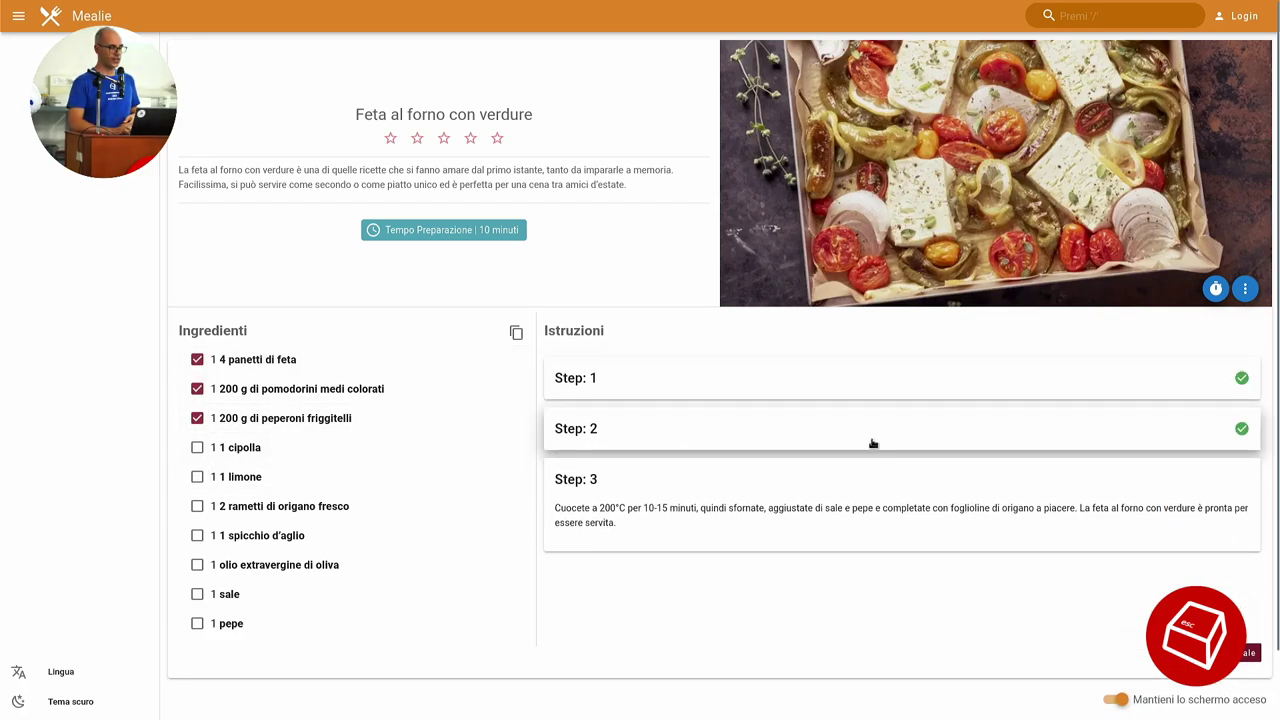
{"action": "left_click", "coordinate": [780, 492]}
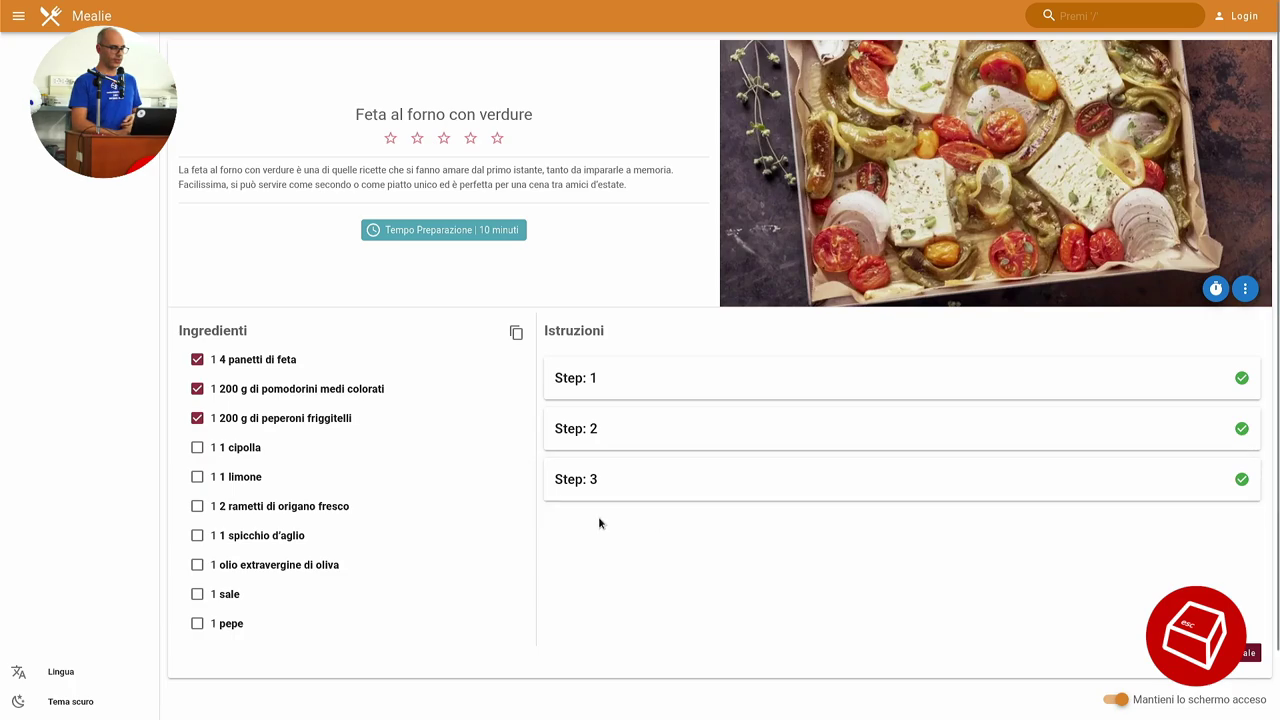
{"action": "scroll", "coordinate": [598, 516], "scroll_direction": "down", "scroll_amount": 1}
{"action": "scroll", "coordinate": [599, 519], "scroll_direction": "up", "scroll_amount": 1}
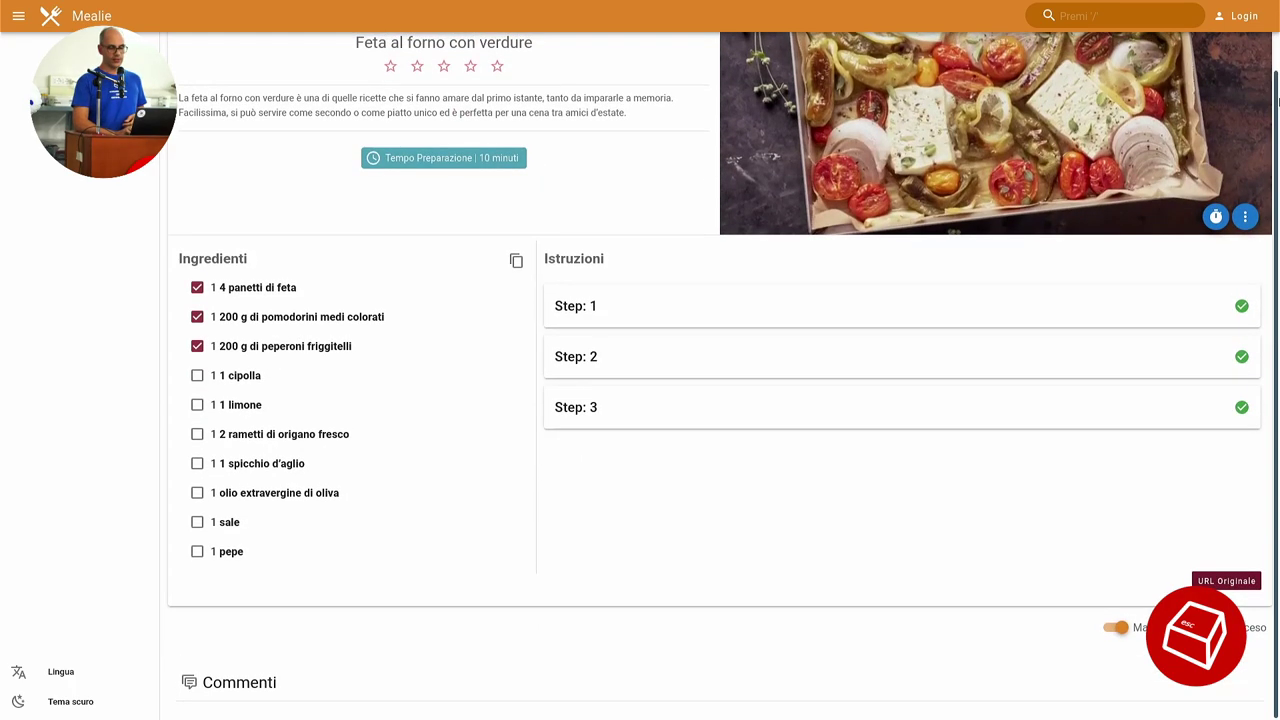
{"action": "scroll", "coordinate": [1213, 216], "scroll_direction": "up", "scroll_amount": 2}
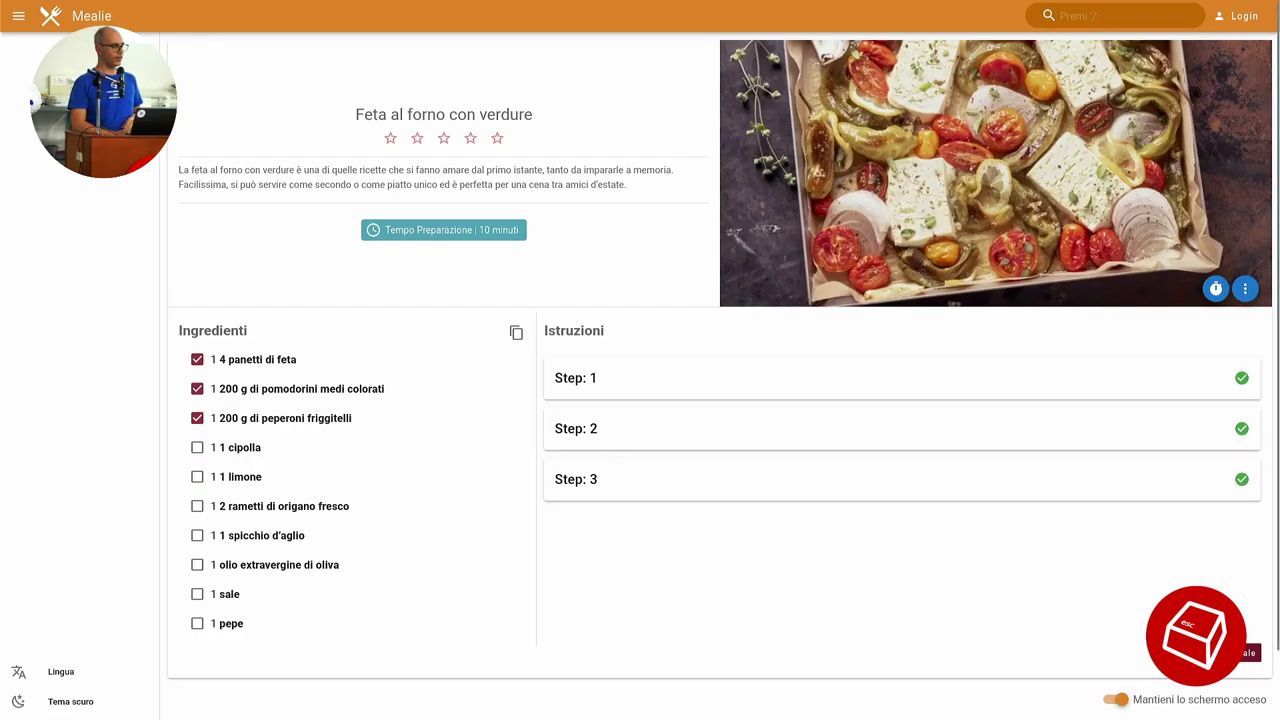
{"action": "left_click", "coordinate": [19, 16]}
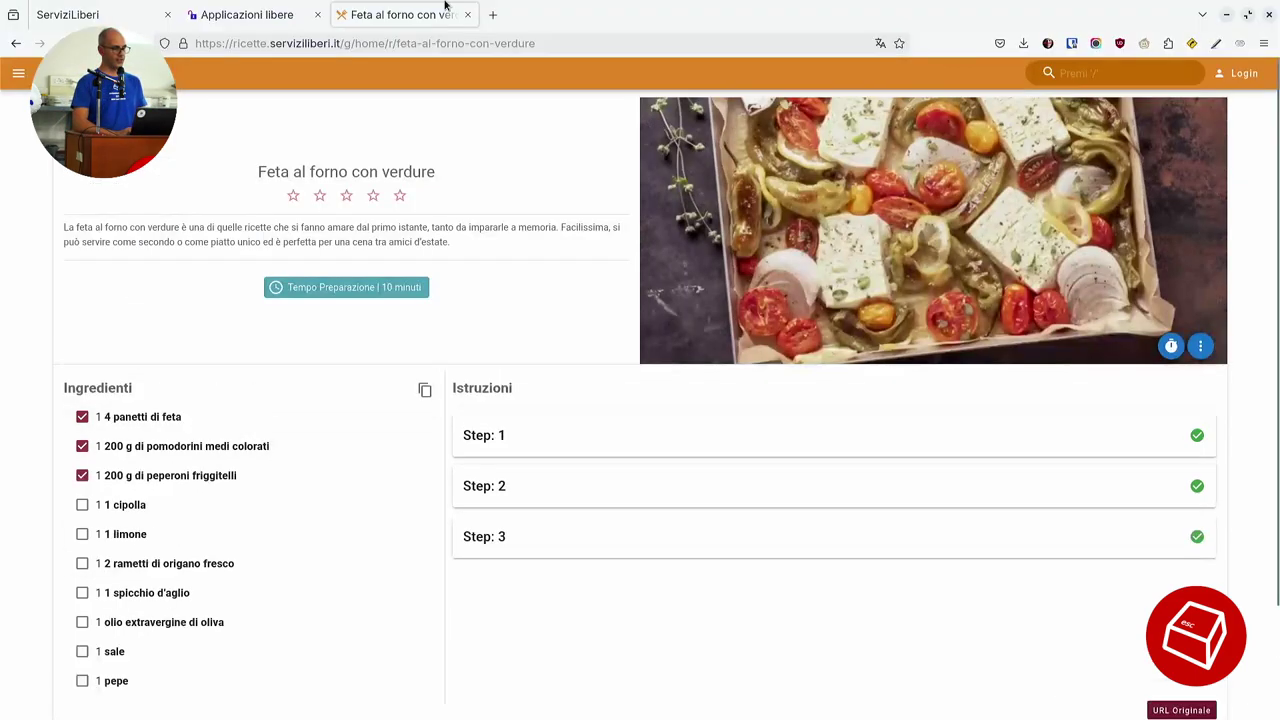
{"action": "middle_click", "coordinate": [434, 5]}
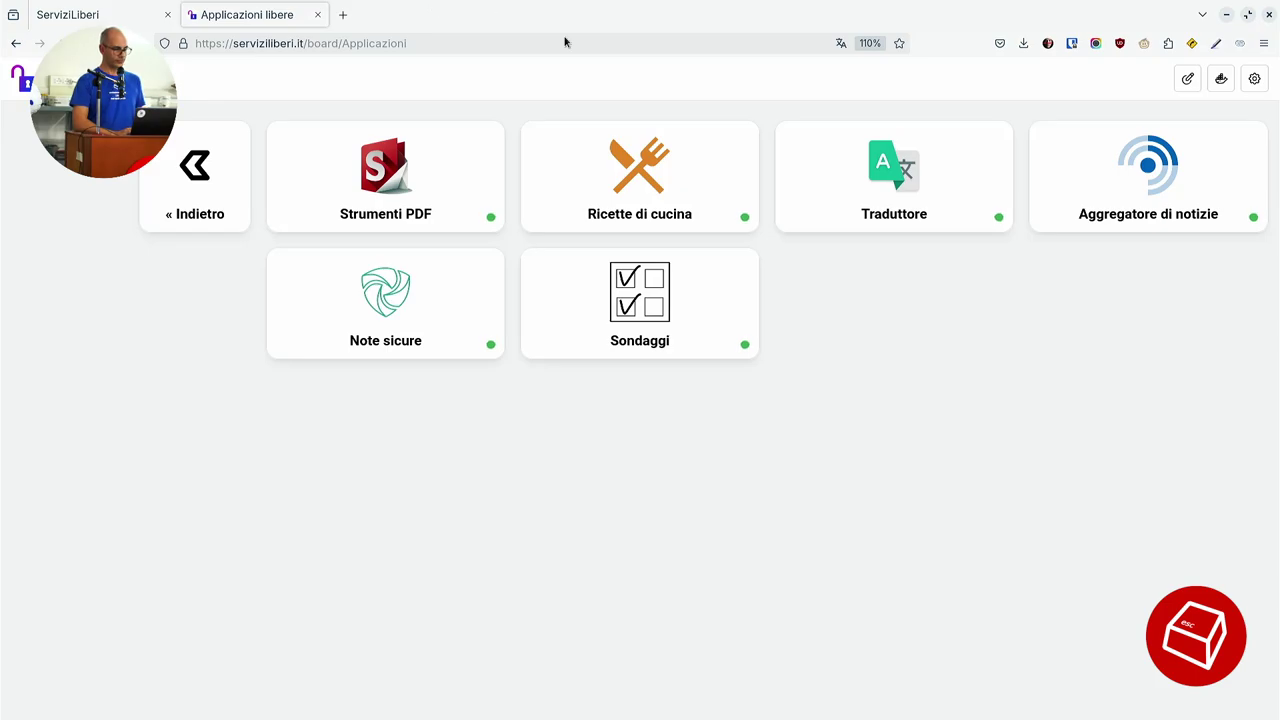
Translate "what's your name?" into Italian as "come ti chiami?" in LibreTranslate, then go back.
{"action": "left_click", "coordinate": [890, 148]}
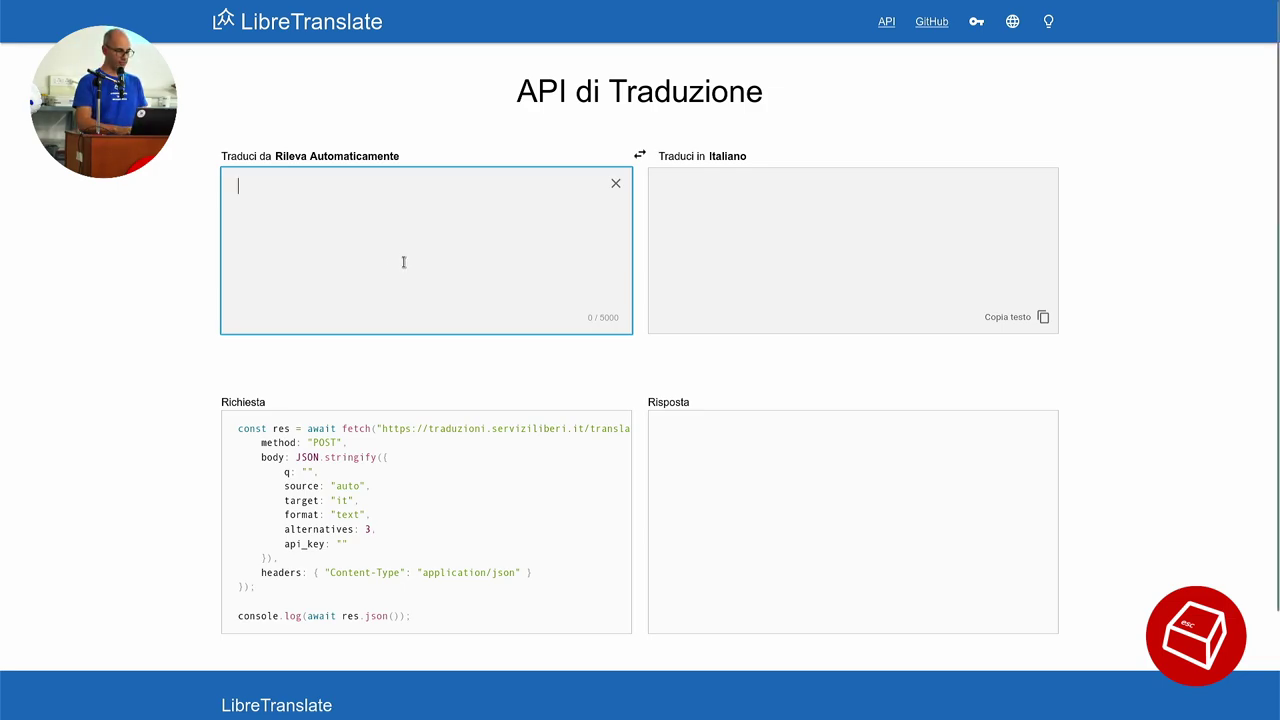
{"action": "type", "text": "what"}
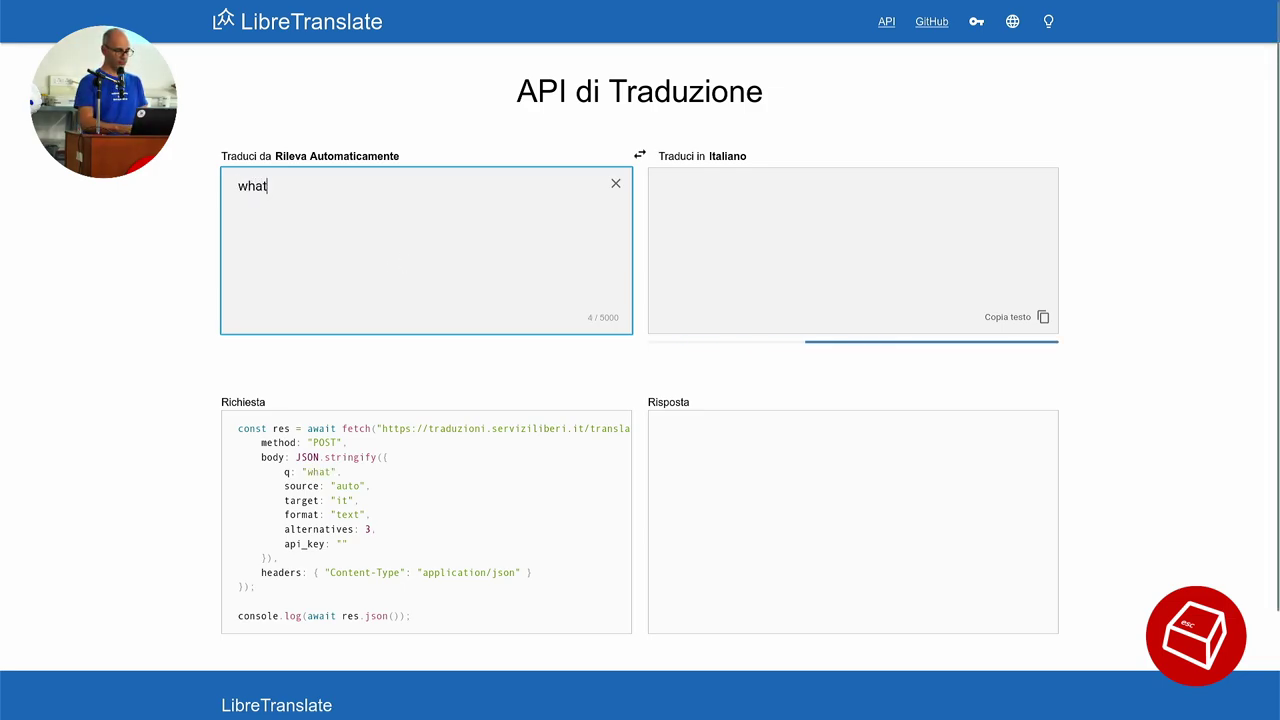
{"action": "type", "text": "'s your name?"}
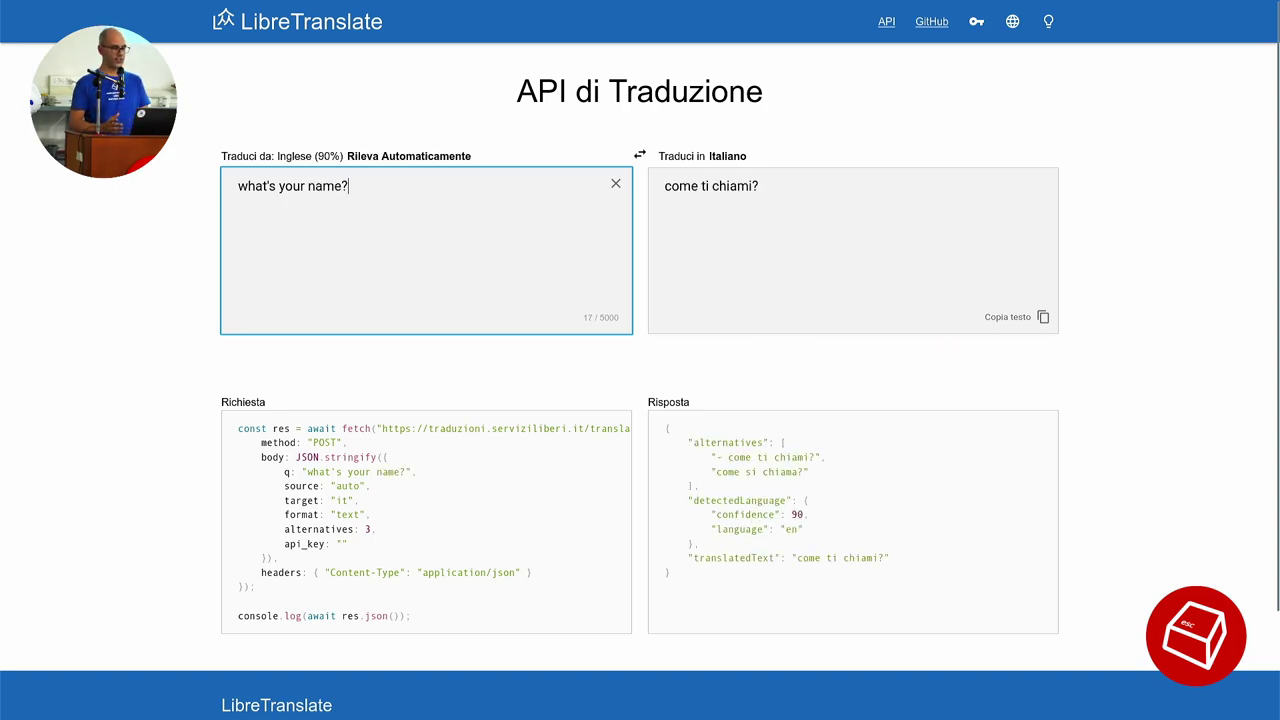
{"action": "left_click", "coordinate": [1106, 225]}
{"action": "key", "text": "alt+Left"}
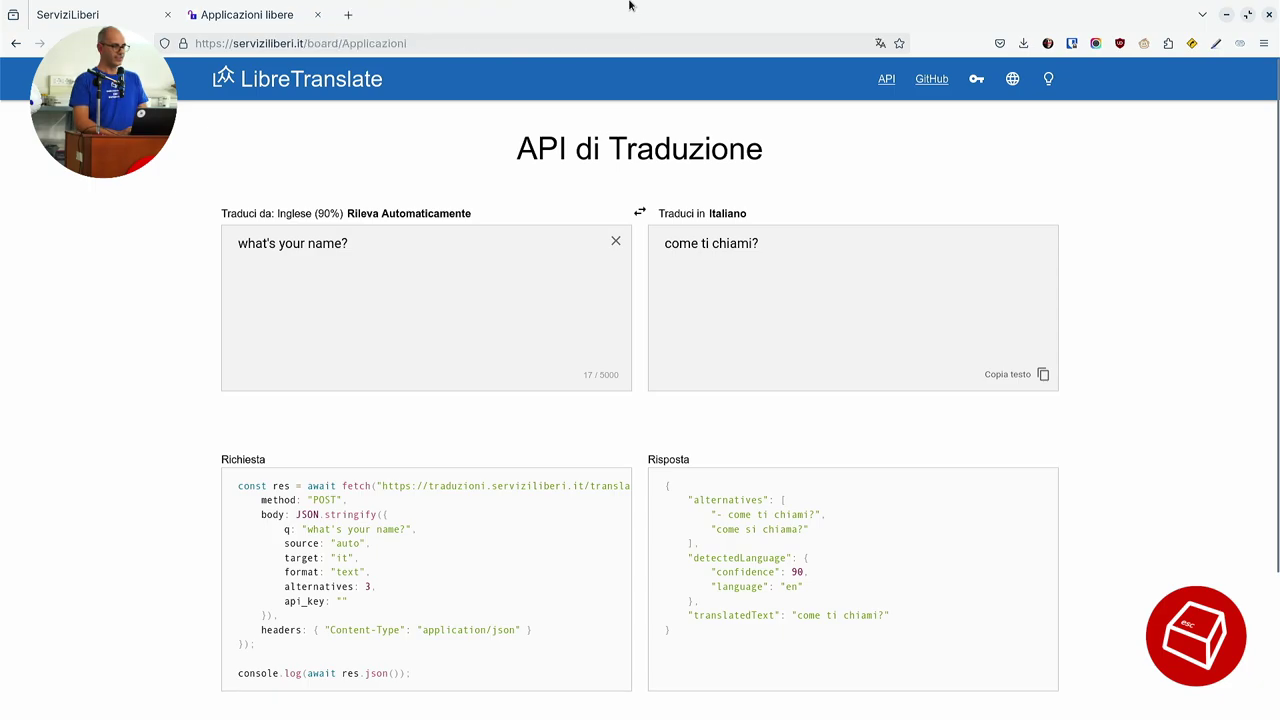
Open the FreshRSS news aggregator on its Flusso principale feed.
{"action": "left_click", "coordinate": [1122, 109]}
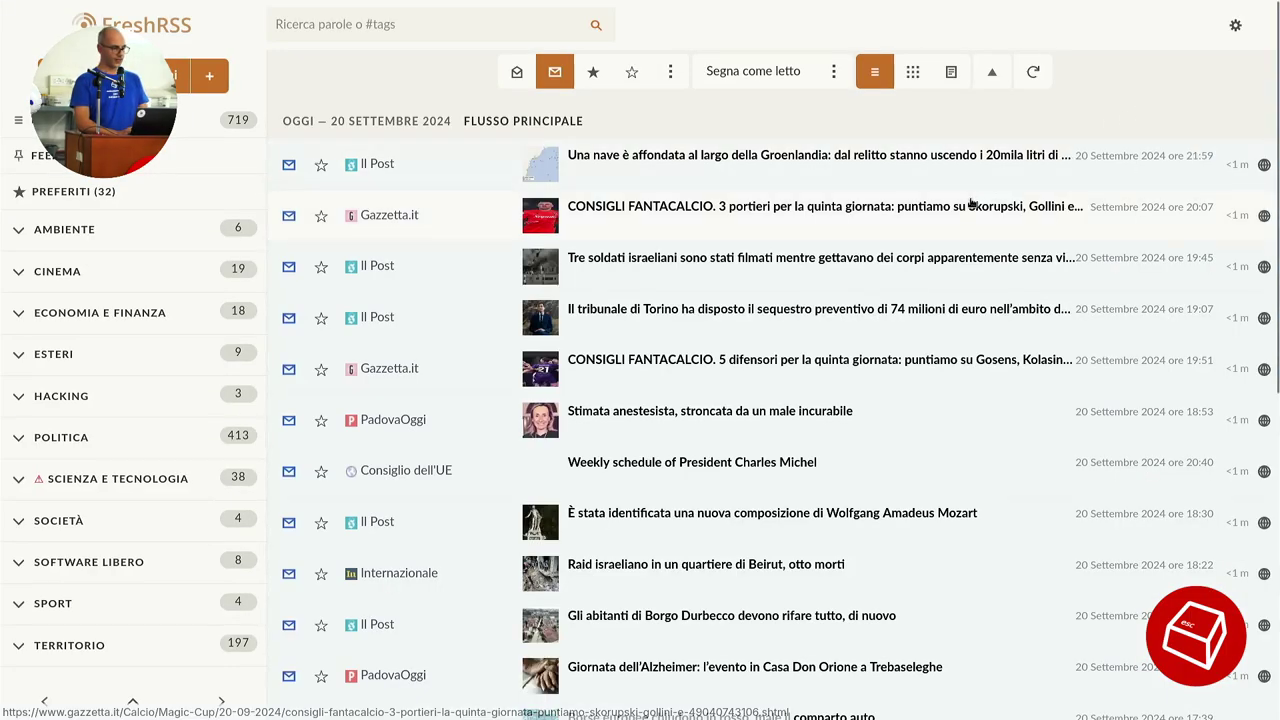
{"action": "mouse_move", "coordinate": [984, 5]}
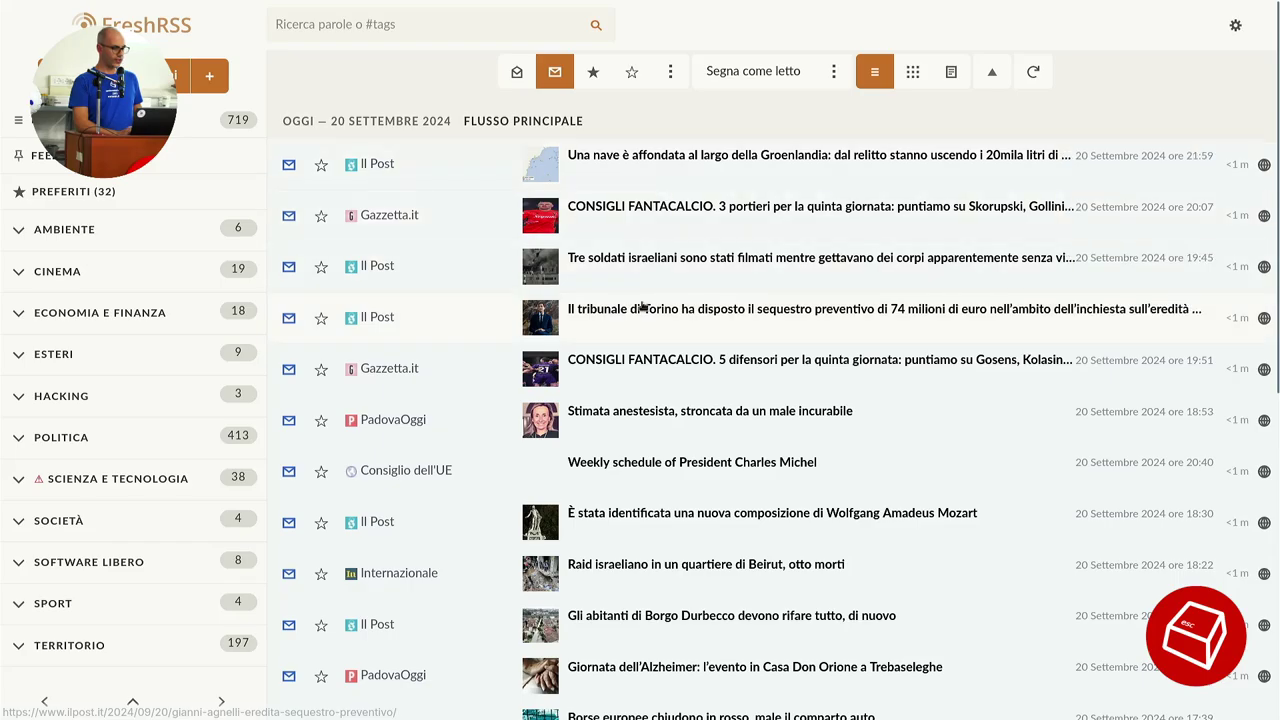
{"action": "scroll", "coordinate": [586, 434], "scroll_direction": "down", "scroll_amount": 3}
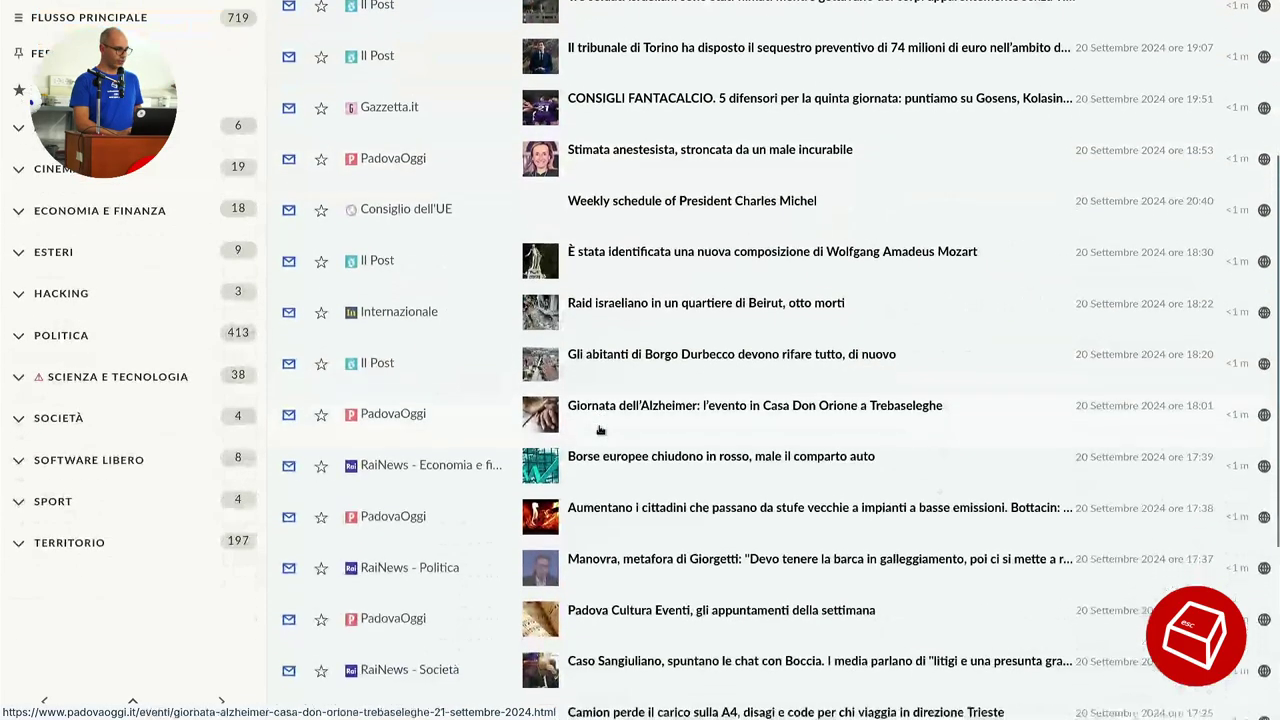
{"action": "scroll", "coordinate": [586, 430], "scroll_direction": "up", "scroll_amount": 3}
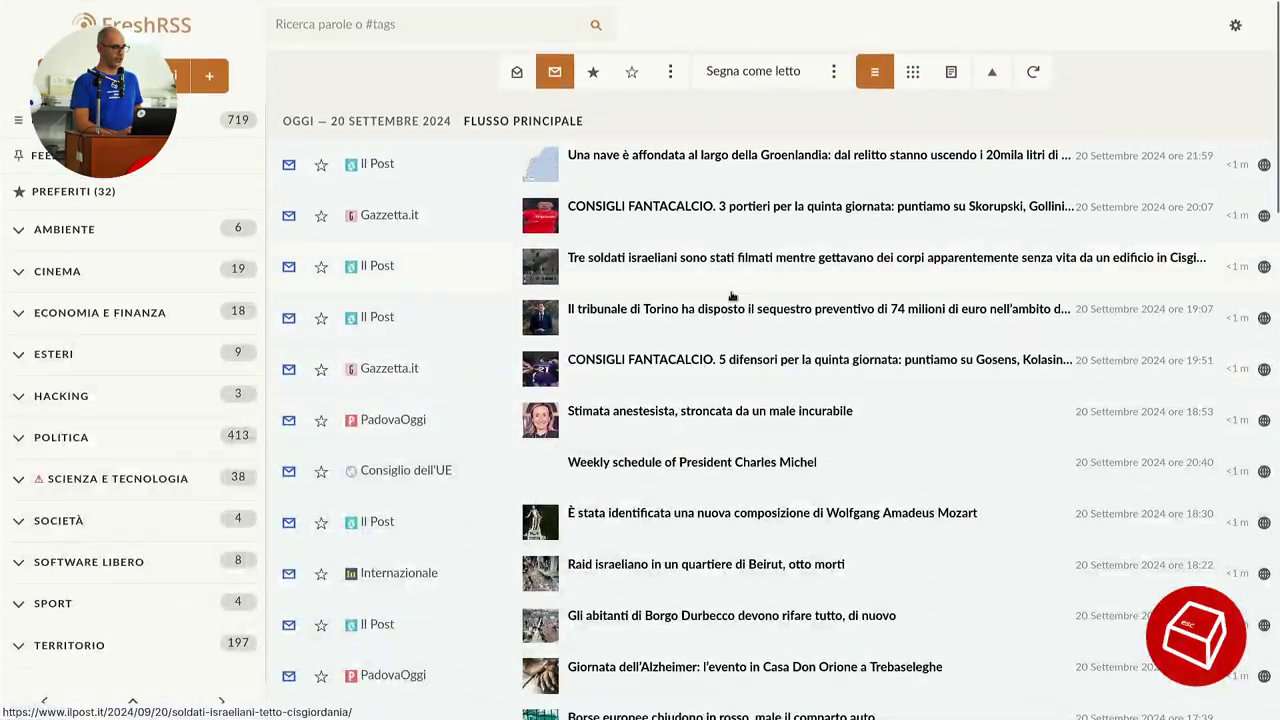
Read the Greenland shipwreck and Fantacalcio goalkeepers articles, leaving 717 unread.
{"action": "left_click", "coordinate": [748, 188]}
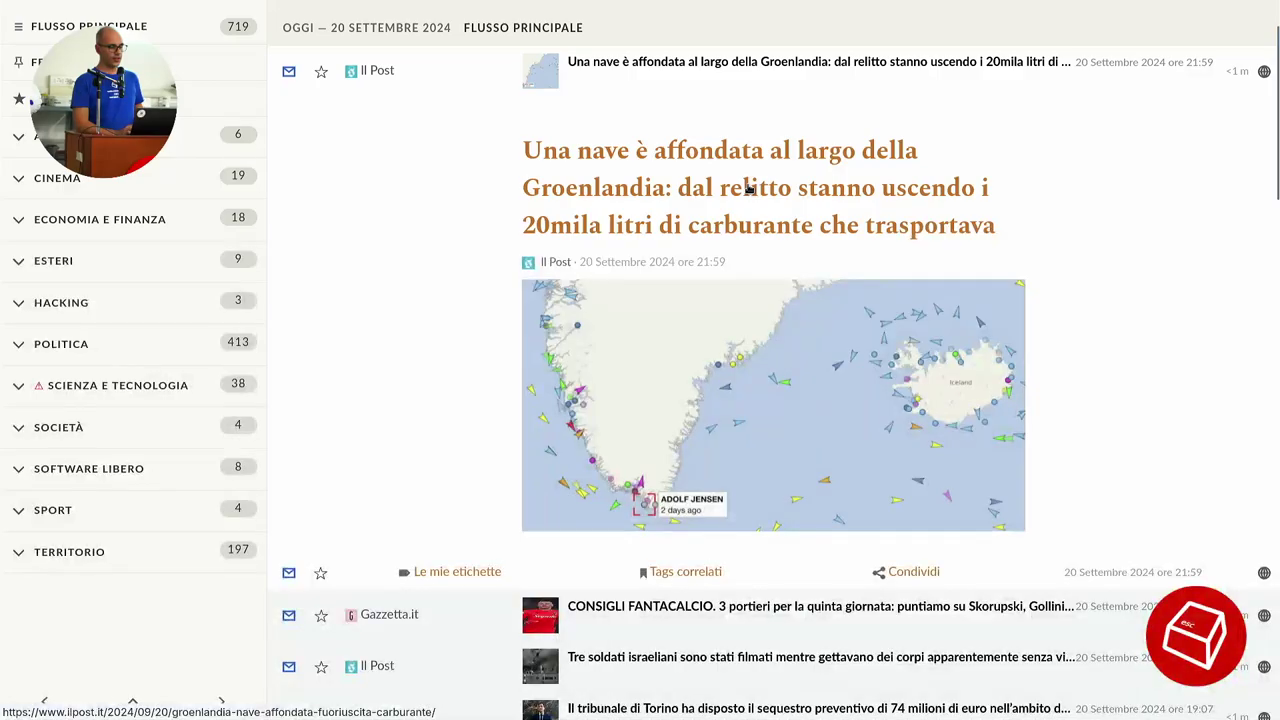
{"action": "scroll", "coordinate": [950, 275], "scroll_direction": "down", "scroll_amount": 1}
{"action": "scroll", "coordinate": [950, 275], "scroll_direction": "up", "scroll_amount": 2}
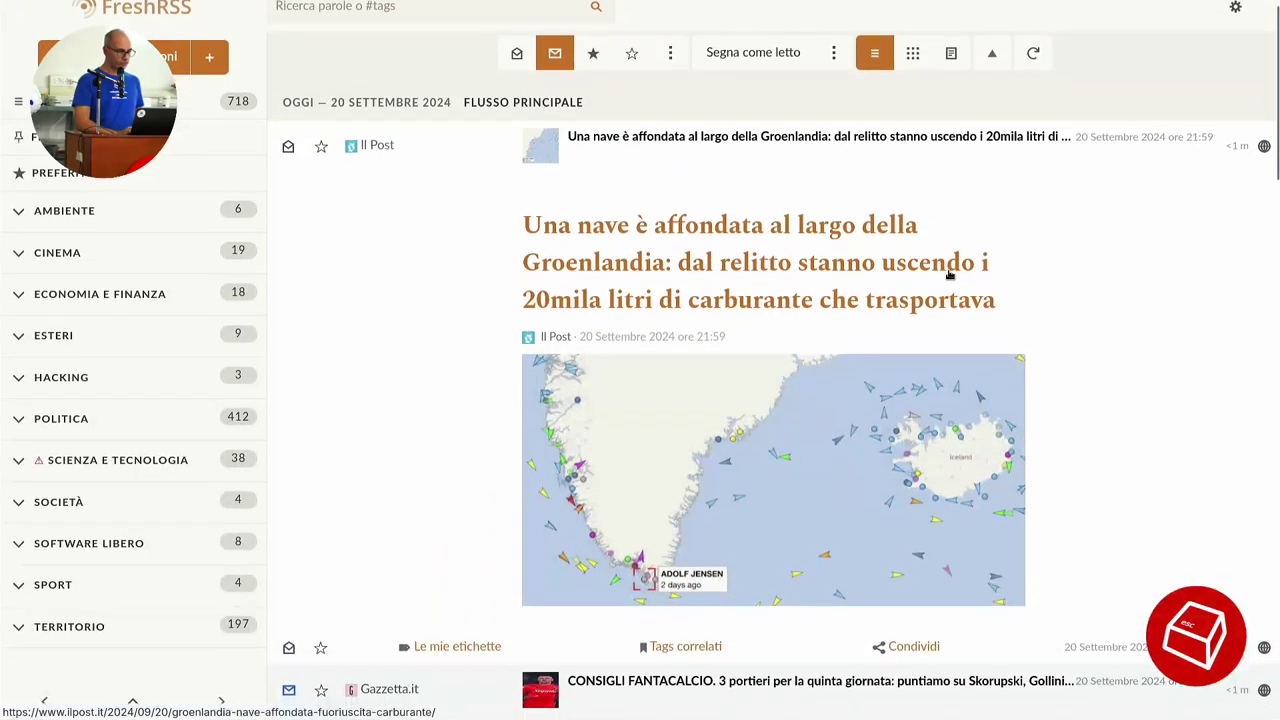
{"action": "scroll", "coordinate": [950, 275], "scroll_direction": "down", "scroll_amount": 1}
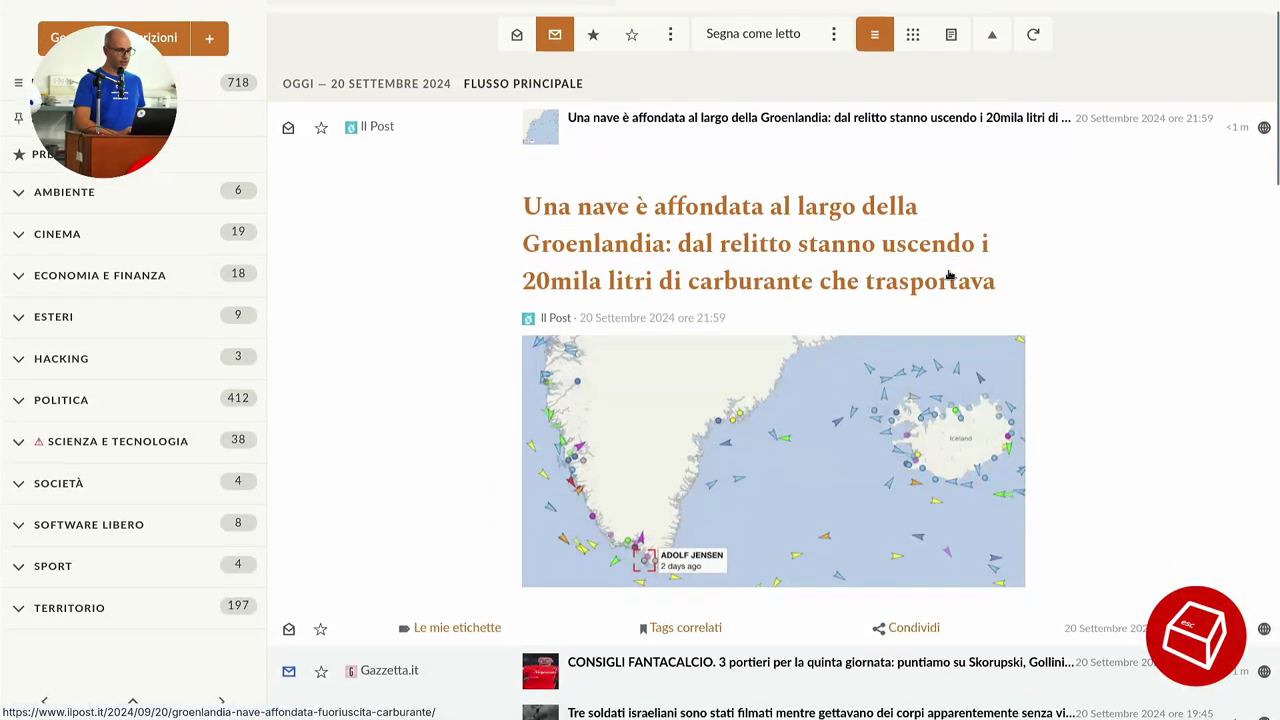
{"action": "scroll", "coordinate": [1046, 357], "scroll_direction": "down", "scroll_amount": 3}
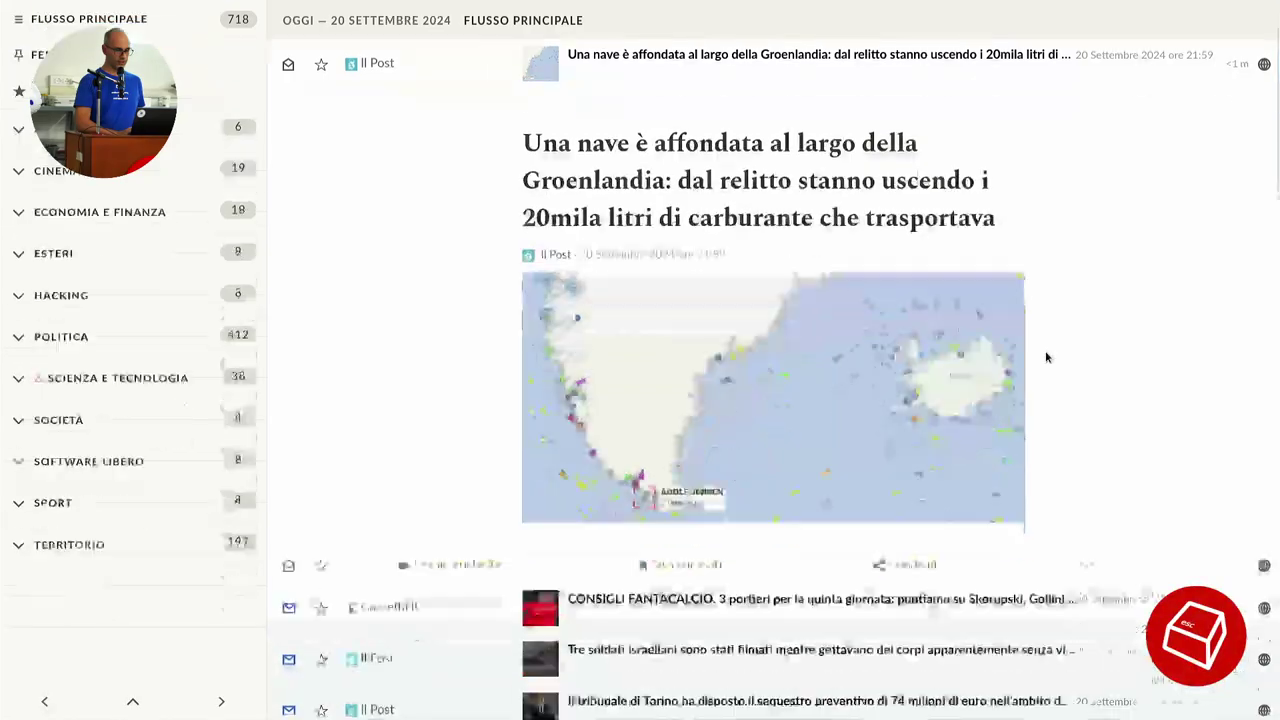
{"action": "left_click", "coordinate": [900, 369]}
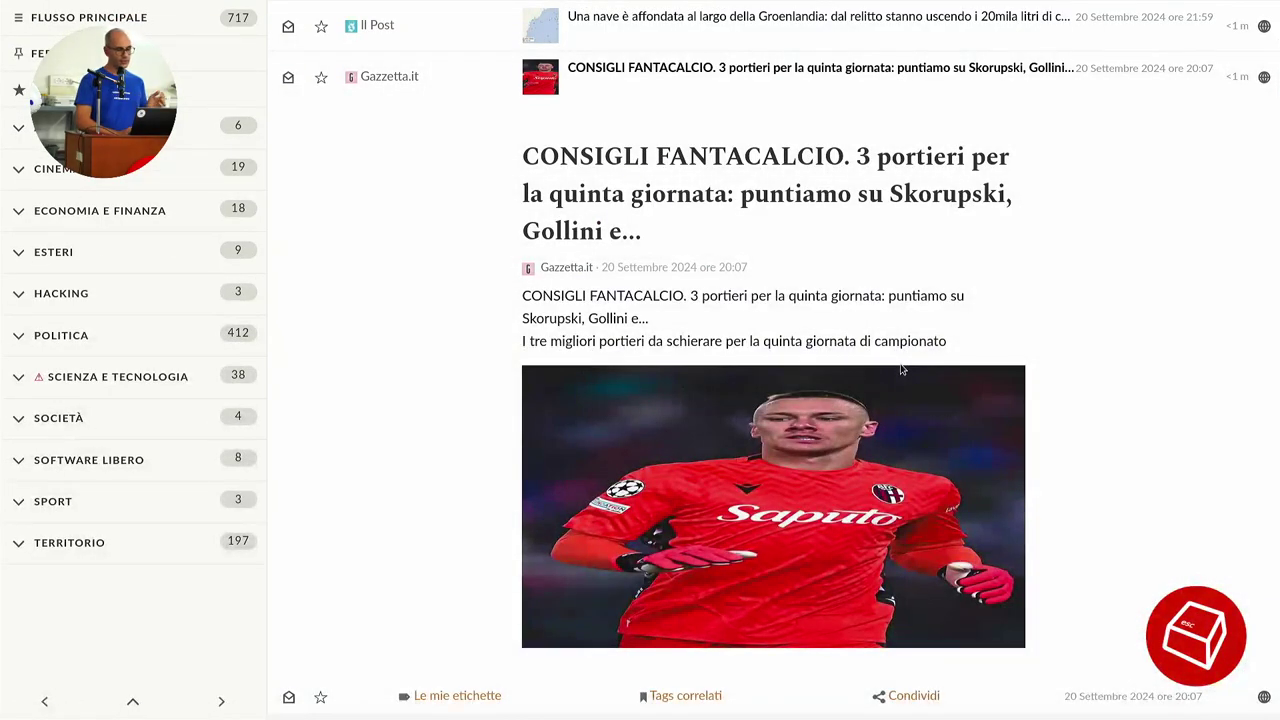
{"action": "scroll", "coordinate": [900, 369], "scroll_direction": "down", "scroll_amount": 4}
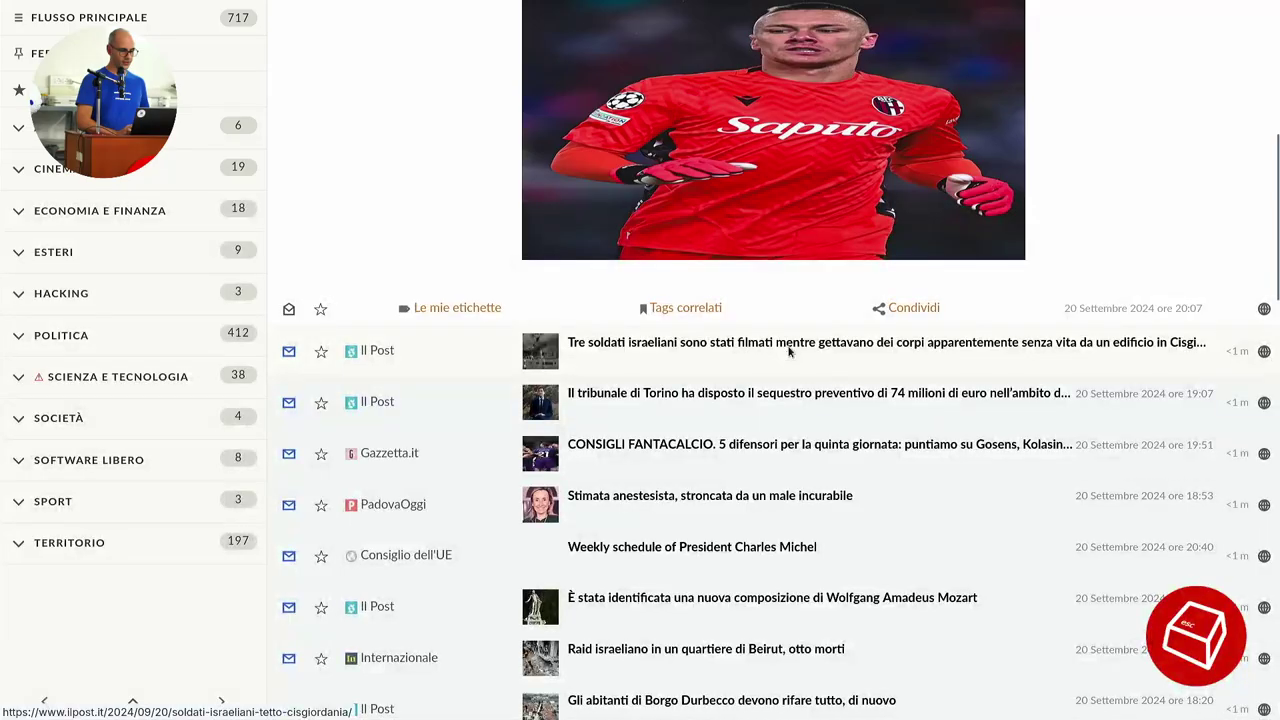
Browse the feed and open Il Post's 'Tre soldati israeliani' article, leaving 716 unread.
{"action": "left_click", "coordinate": [788, 348]}
{"action": "scroll", "coordinate": [851, 444], "scroll_direction": "down", "scroll_amount": 10}
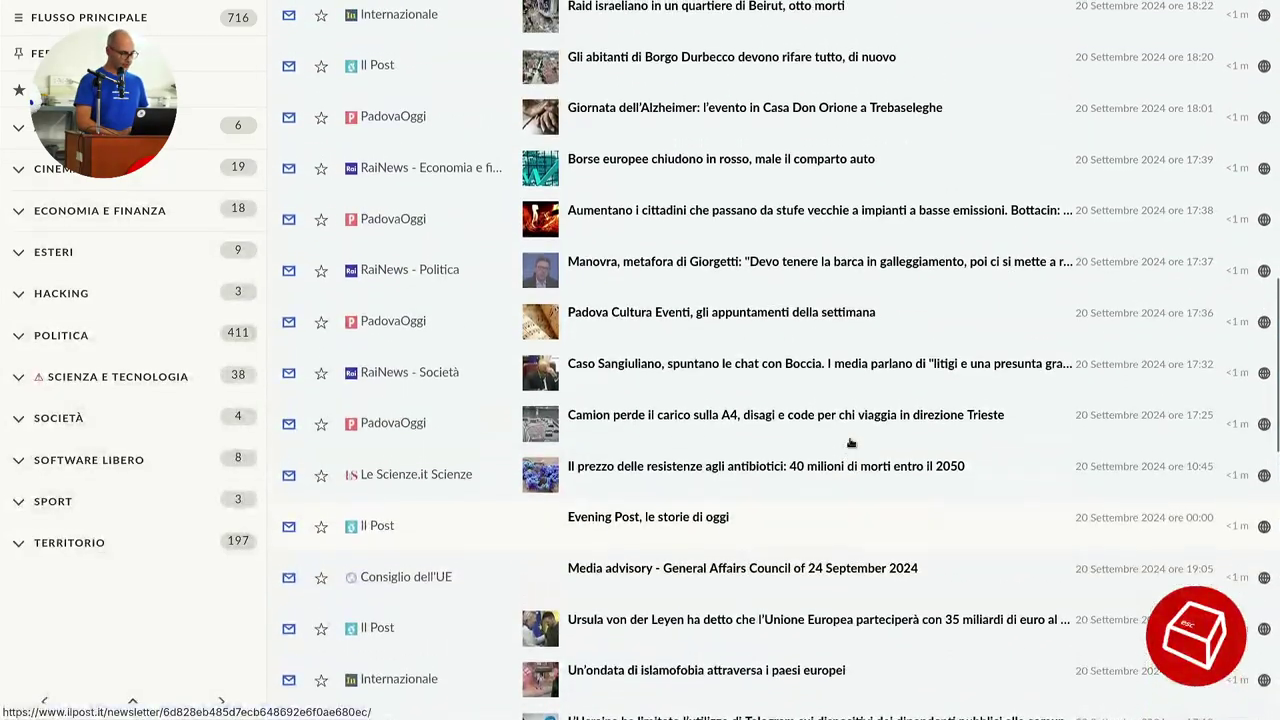
{"action": "scroll", "coordinate": [851, 444], "scroll_direction": "down", "scroll_amount": 2}
{"action": "scroll", "coordinate": [851, 444], "scroll_direction": "down", "scroll_amount": 6}
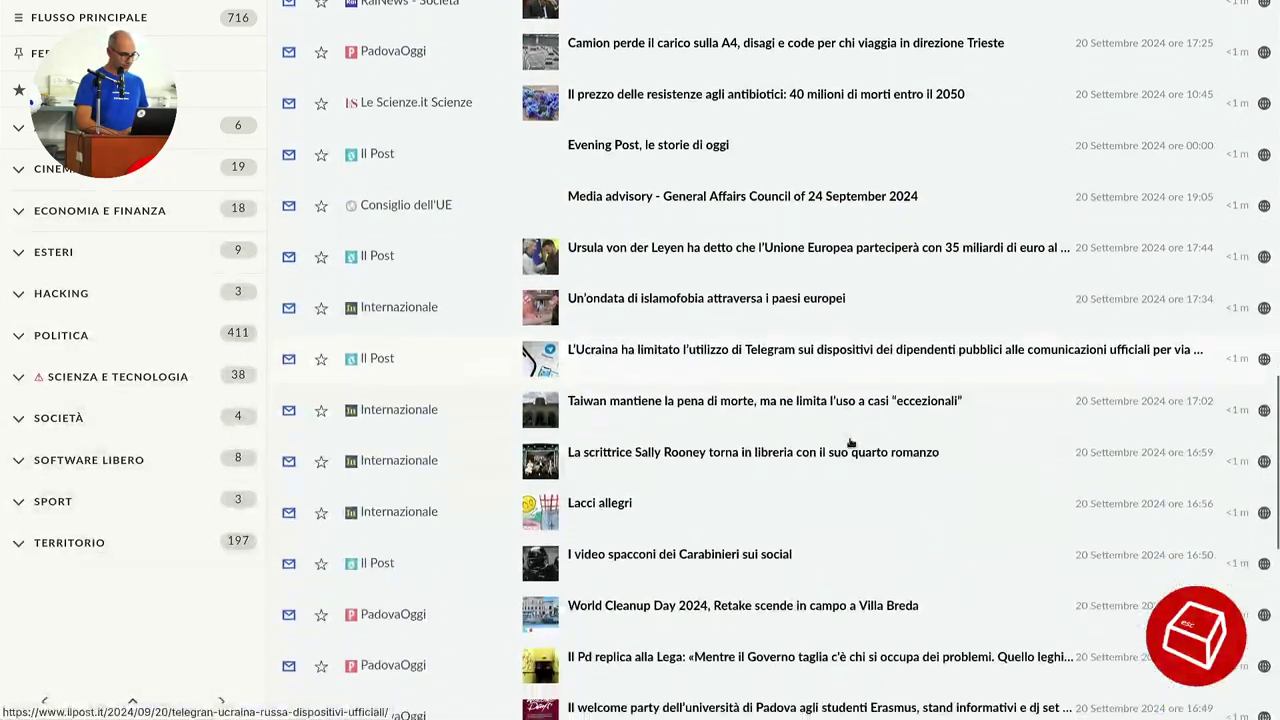
{"action": "scroll", "coordinate": [851, 444], "scroll_direction": "down", "scroll_amount": 6}
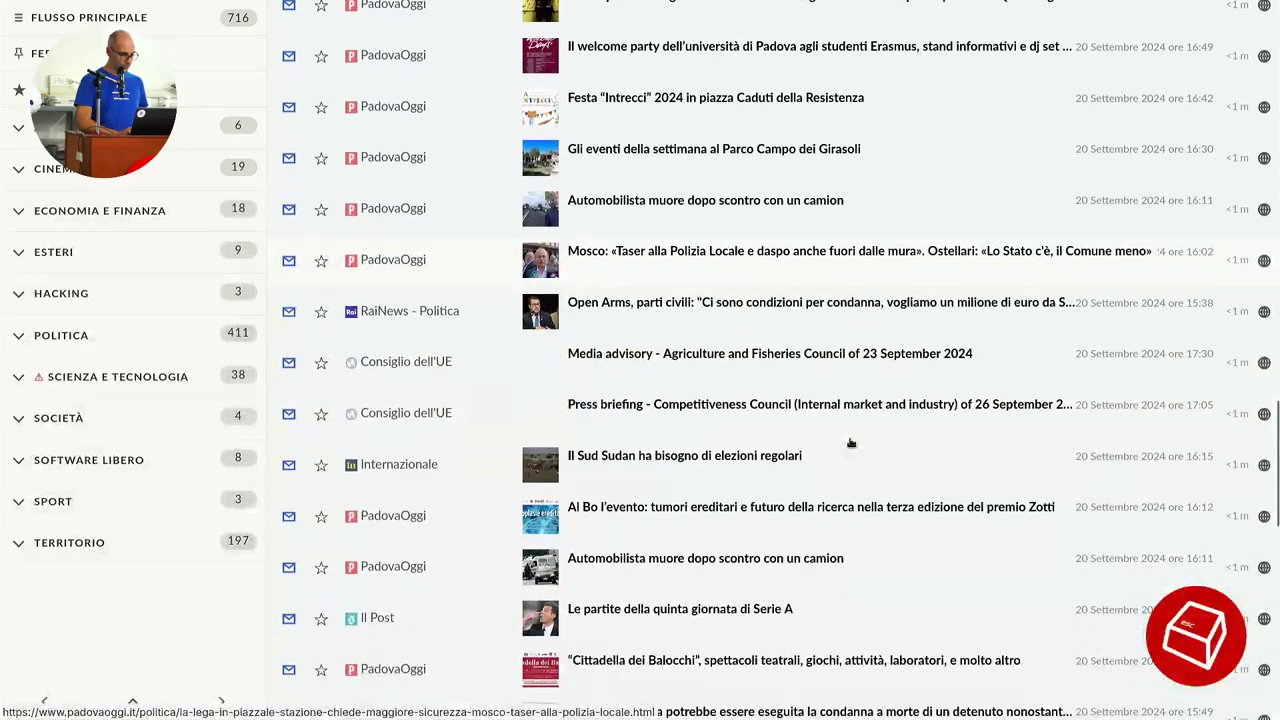
{"action": "scroll", "coordinate": [851, 444], "scroll_direction": "down", "scroll_amount": 9}
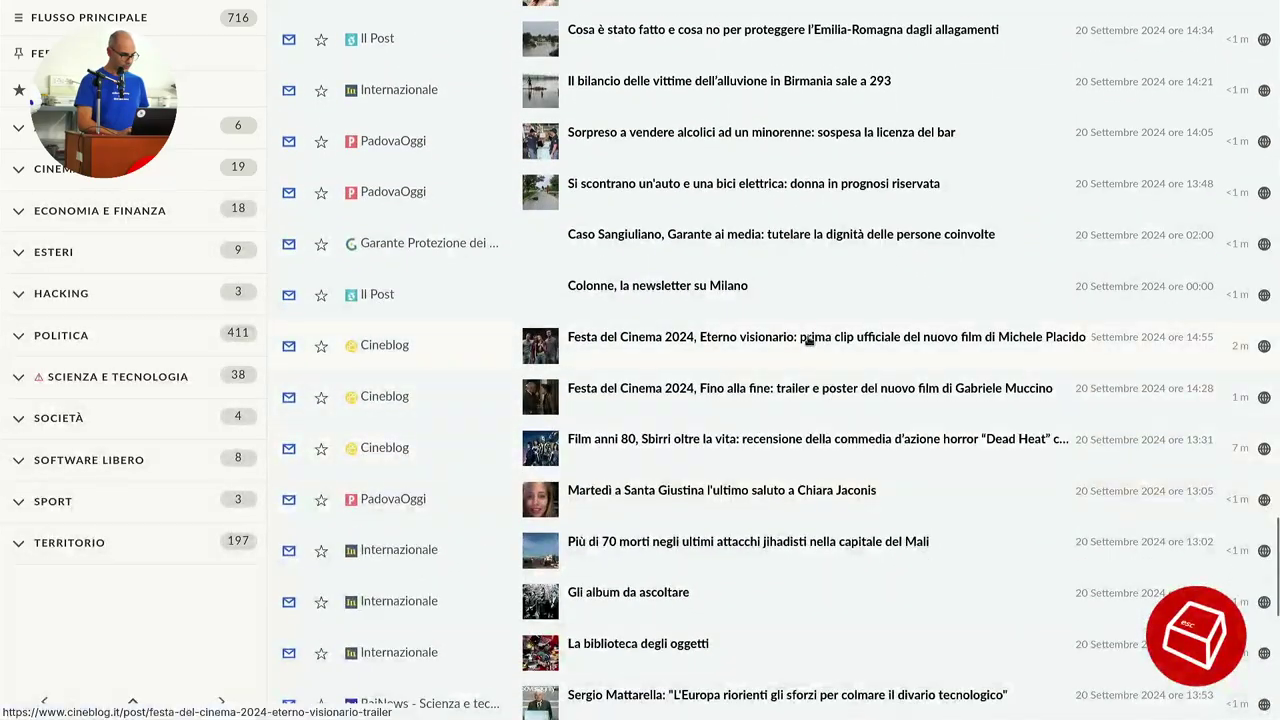
{"action": "scroll", "coordinate": [750, 421], "scroll_direction": "down", "scroll_amount": 10}
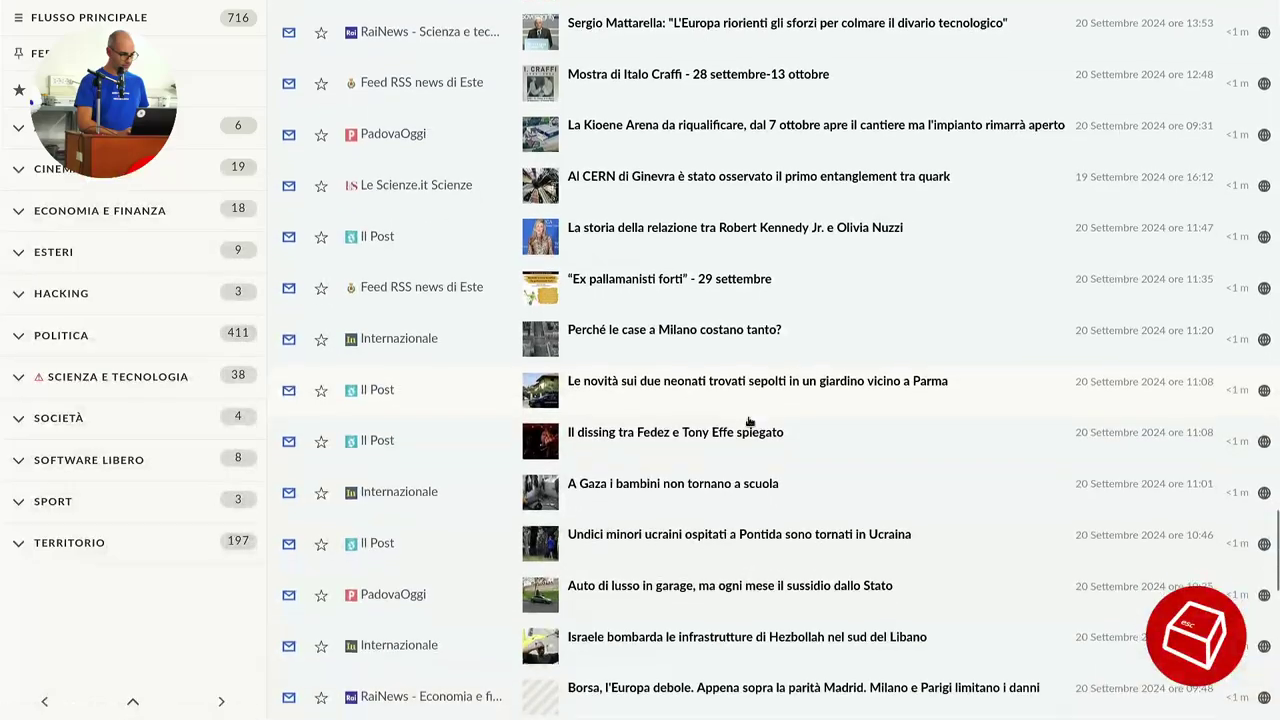
{"action": "scroll", "coordinate": [750, 421], "scroll_direction": "down", "scroll_amount": 6}
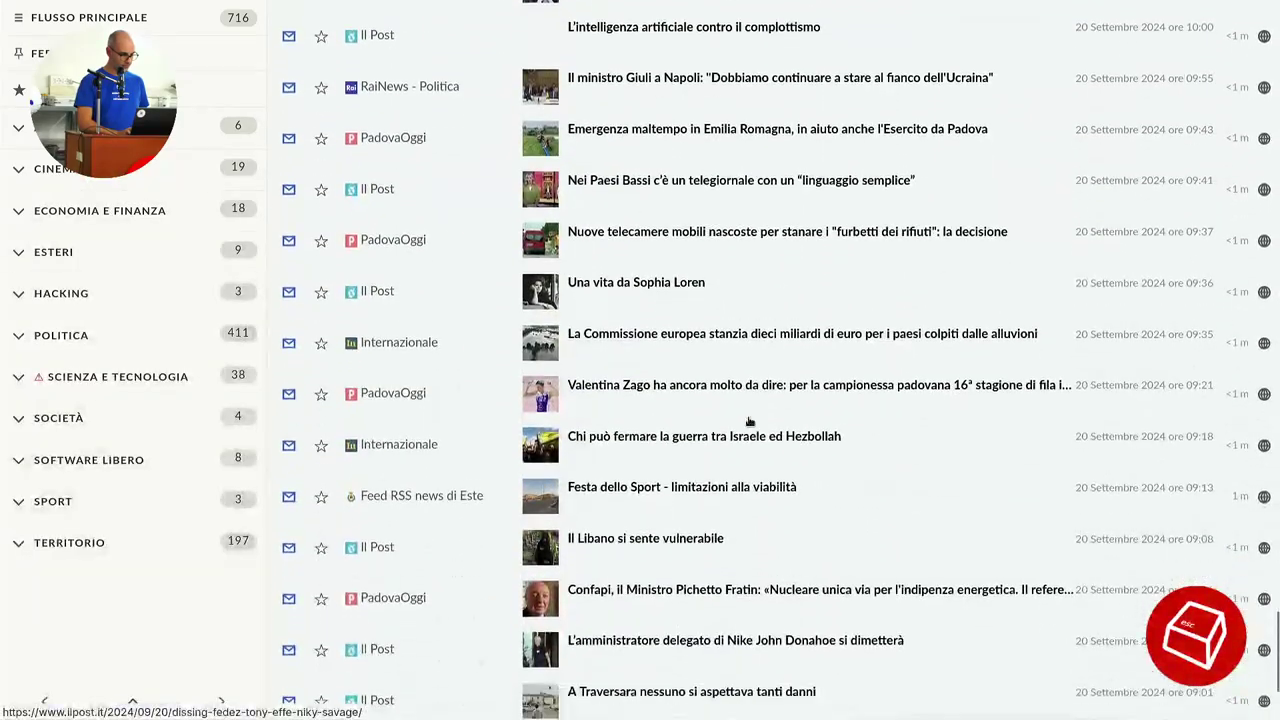
{"action": "scroll", "coordinate": [750, 421], "scroll_direction": "down", "scroll_amount": 5}
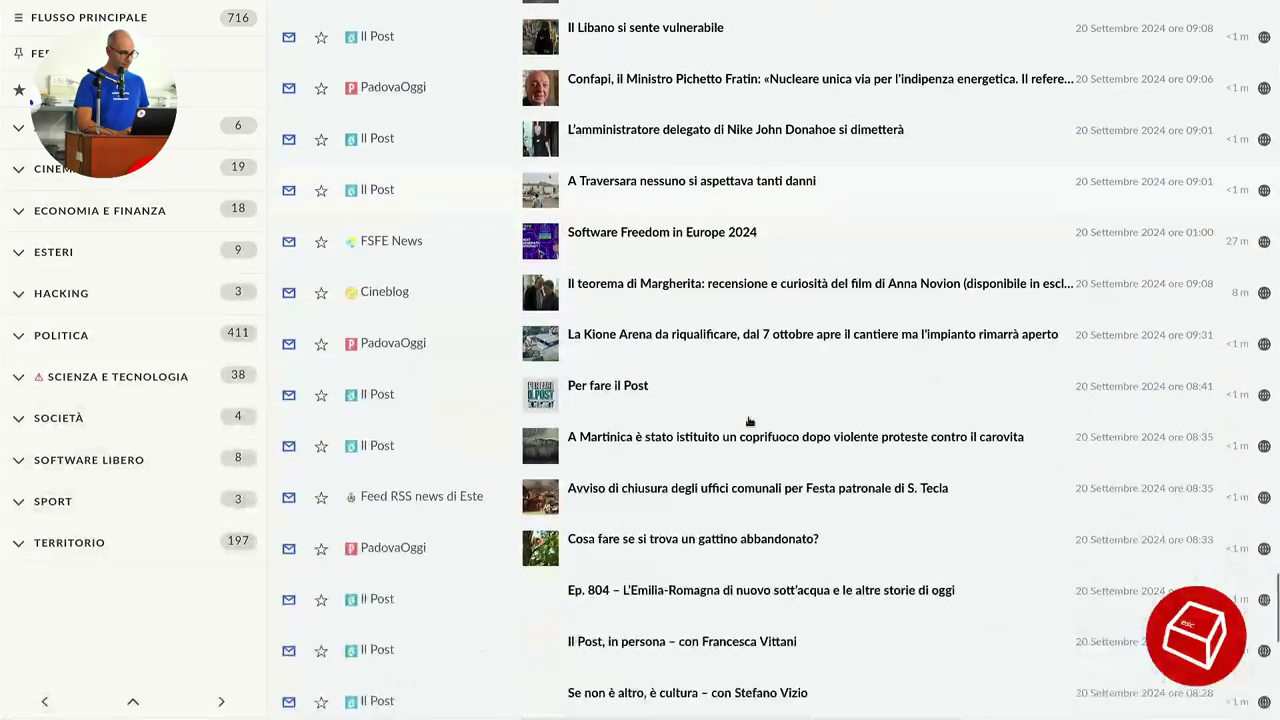
{"action": "scroll", "coordinate": [750, 421], "scroll_direction": "down", "scroll_amount": 7}
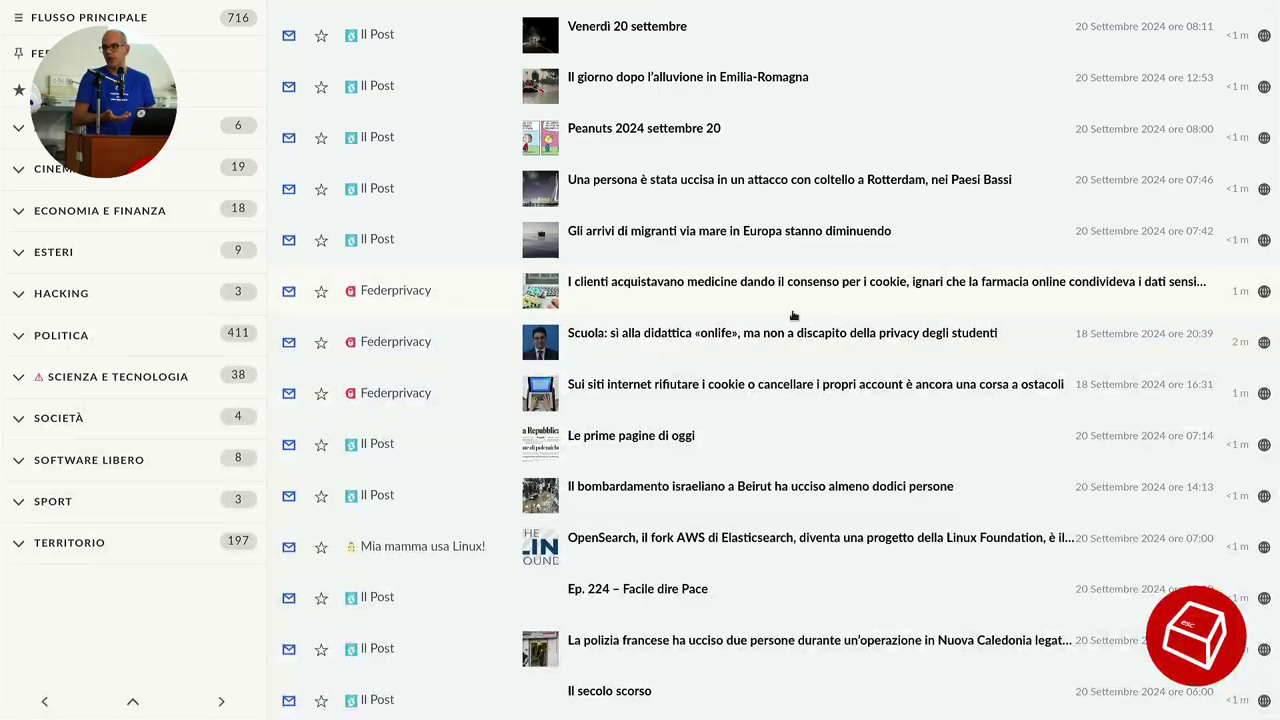
{"action": "scroll", "coordinate": [793, 316], "scroll_direction": "up", "scroll_amount": 15}
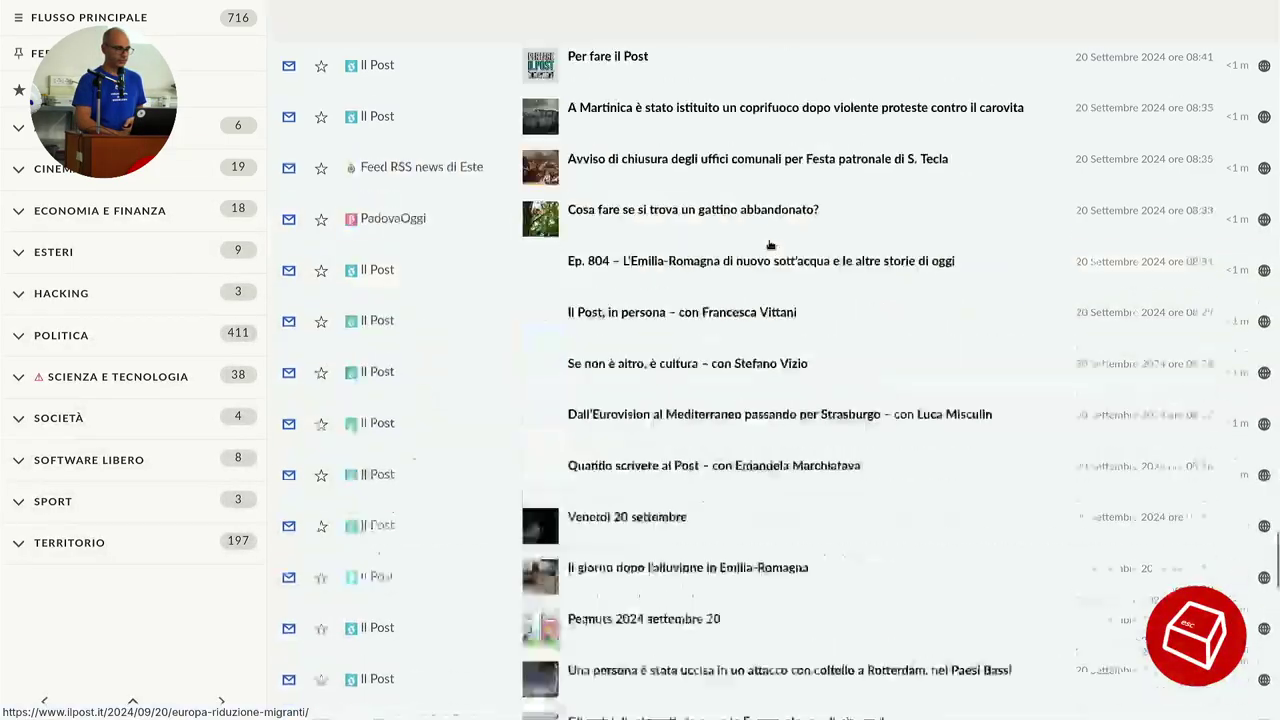
{"action": "left_click", "coordinate": [772, 262]}
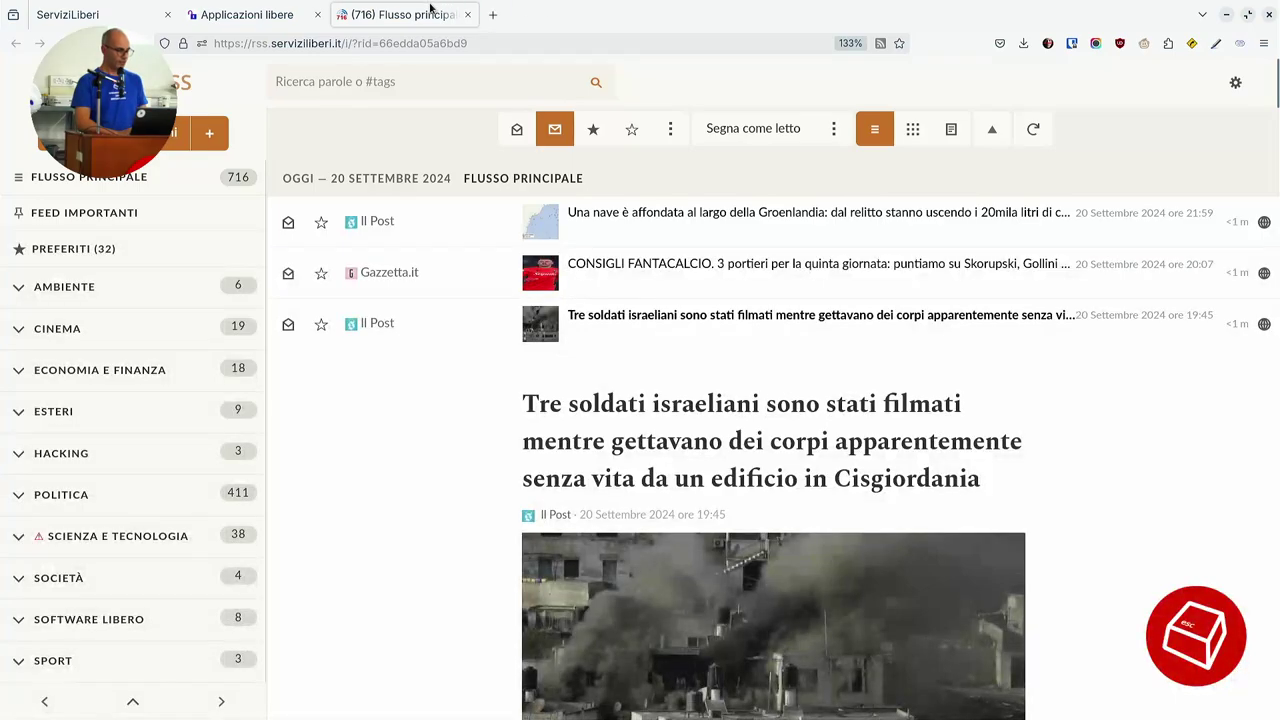
Close the news reader tab and type a password note in Note sicure, fixing the typo.
{"action": "middle_click", "coordinate": [429, 9]}
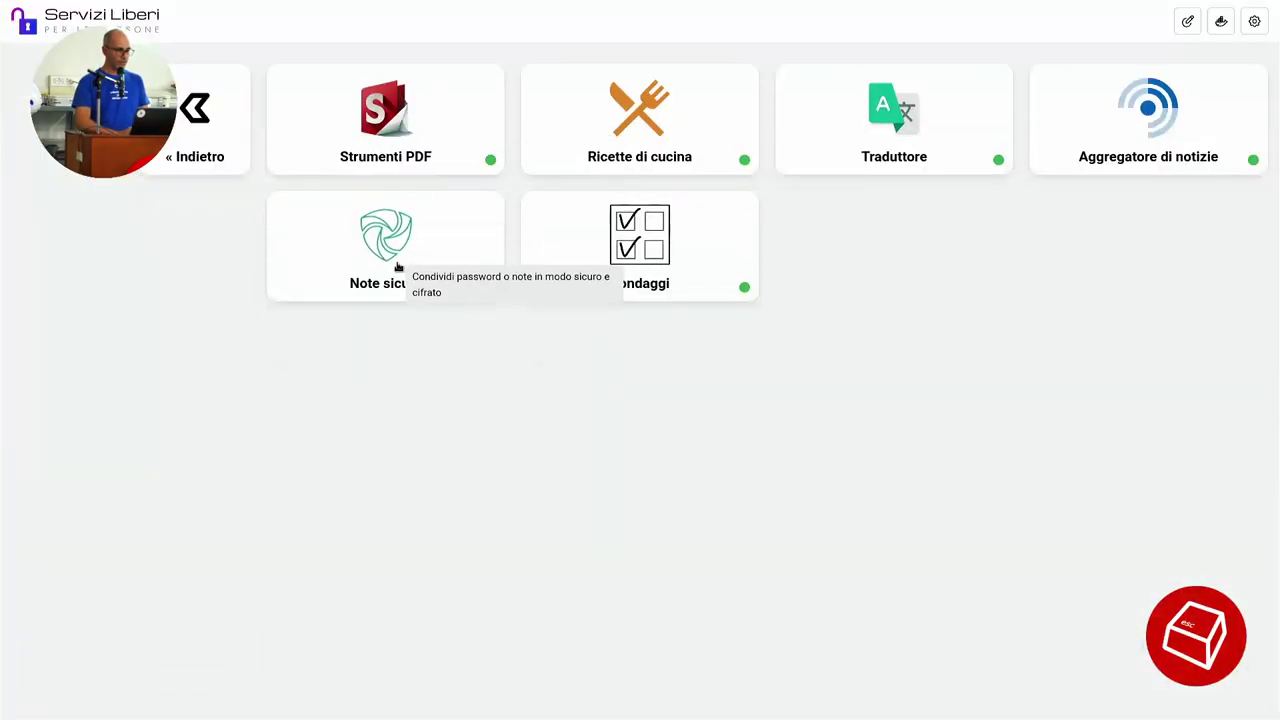
{"action": "left_click", "coordinate": [398, 264]}
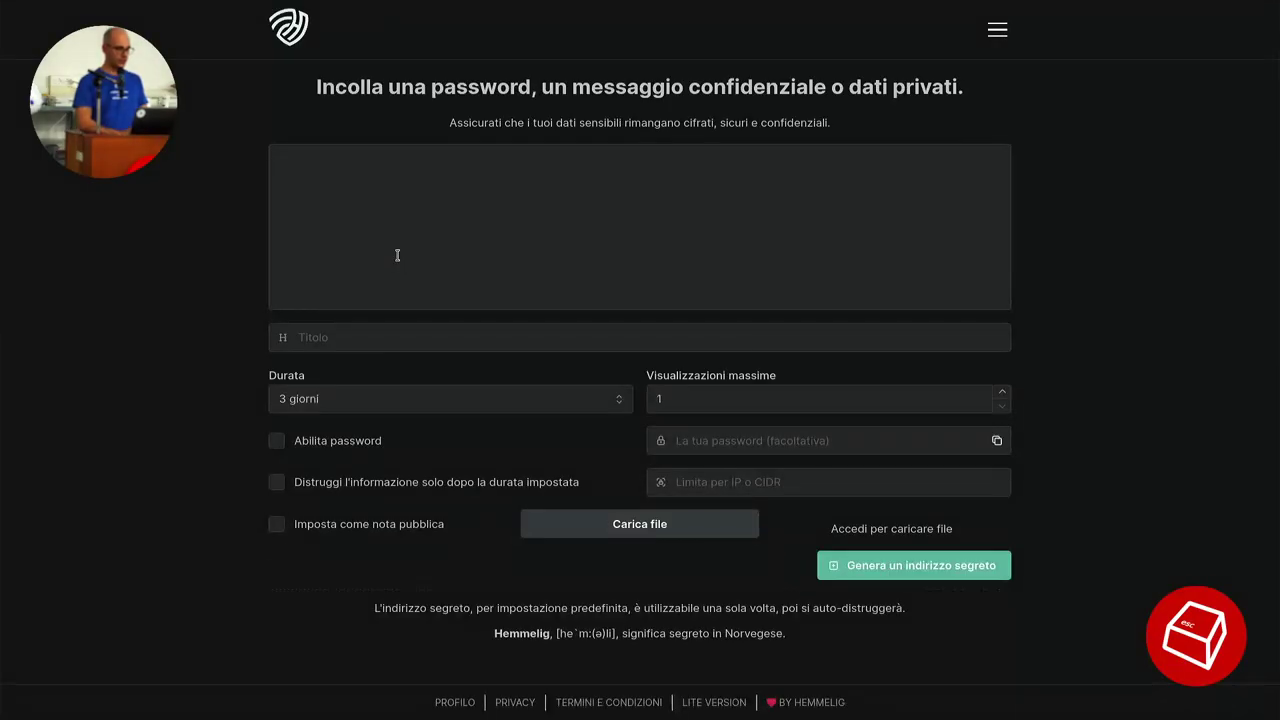
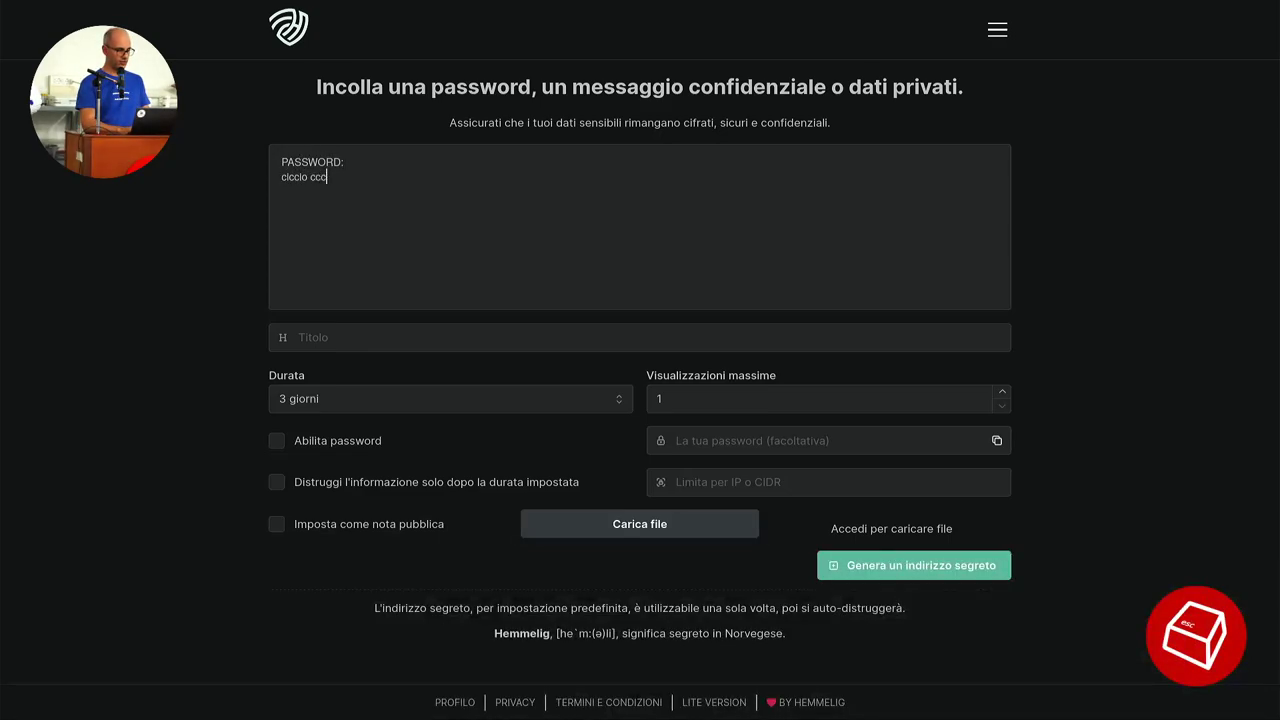
{"action": "key", "text": "ctrl+shift+Left"}
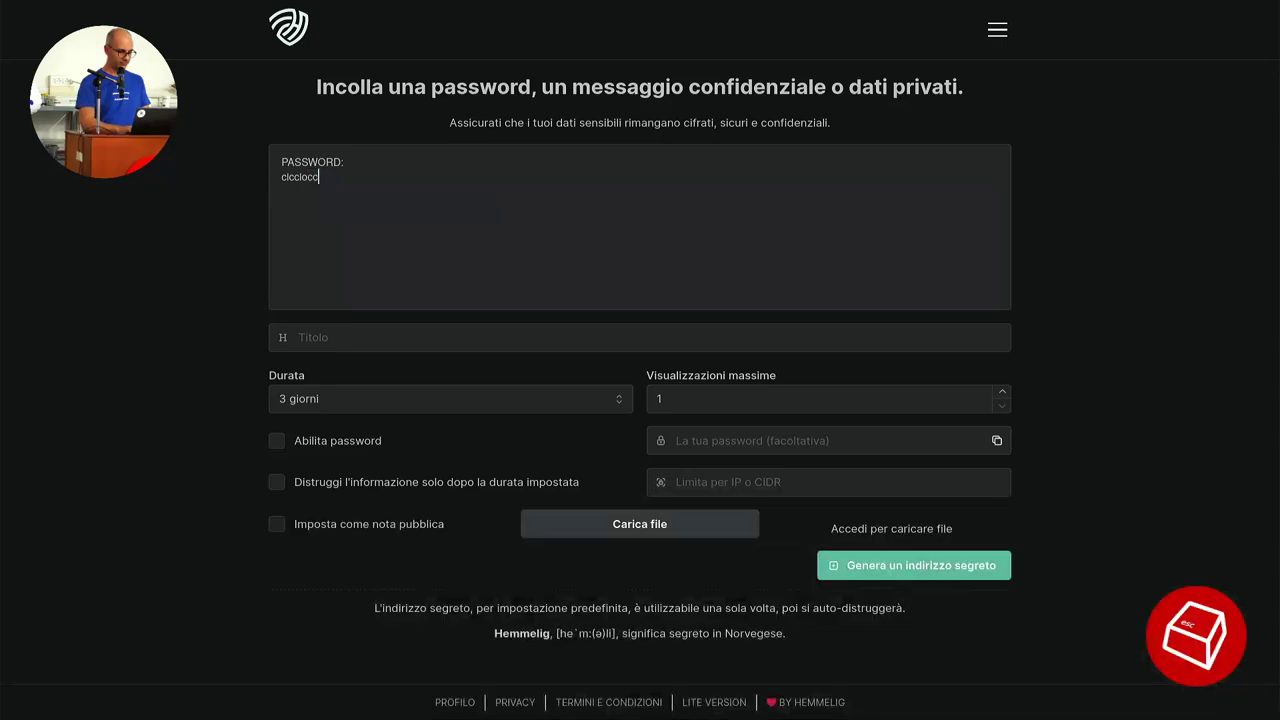
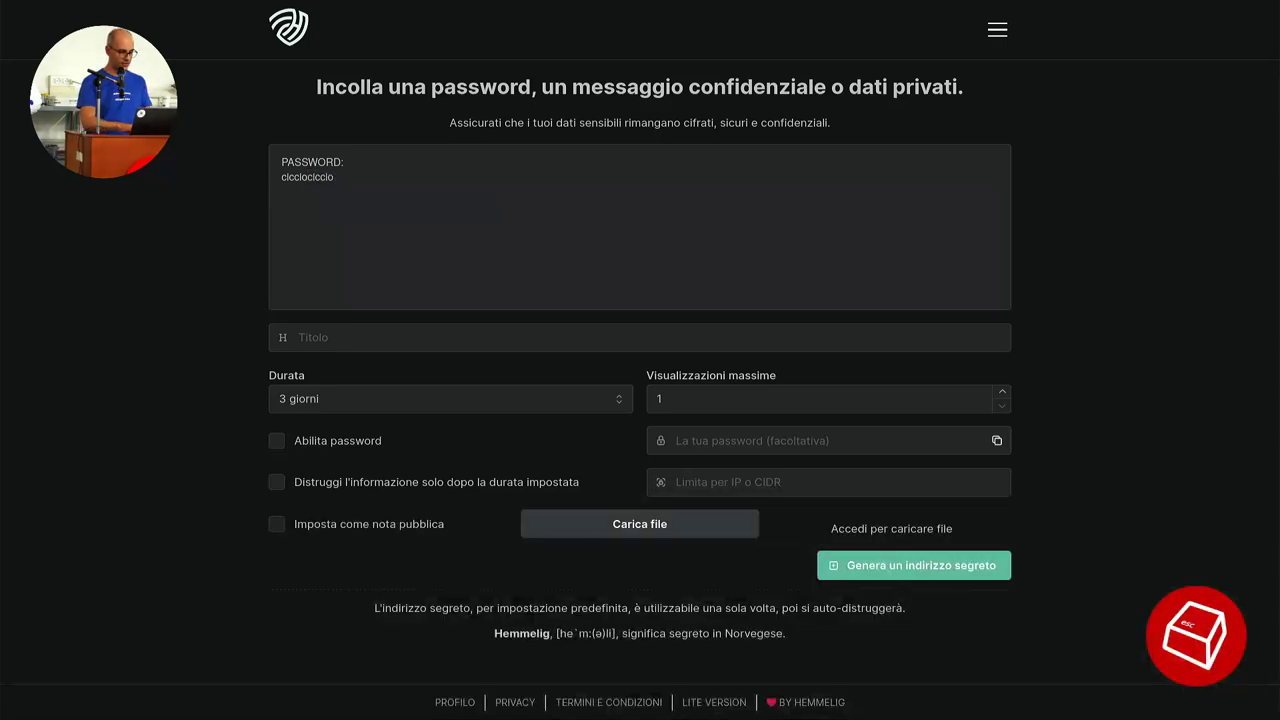
Set the note to expire after 7 giorni with one view, generate its secret link and copy it.
{"action": "left_click", "coordinate": [443, 400]}
{"action": "left_click", "coordinate": [397, 433]}
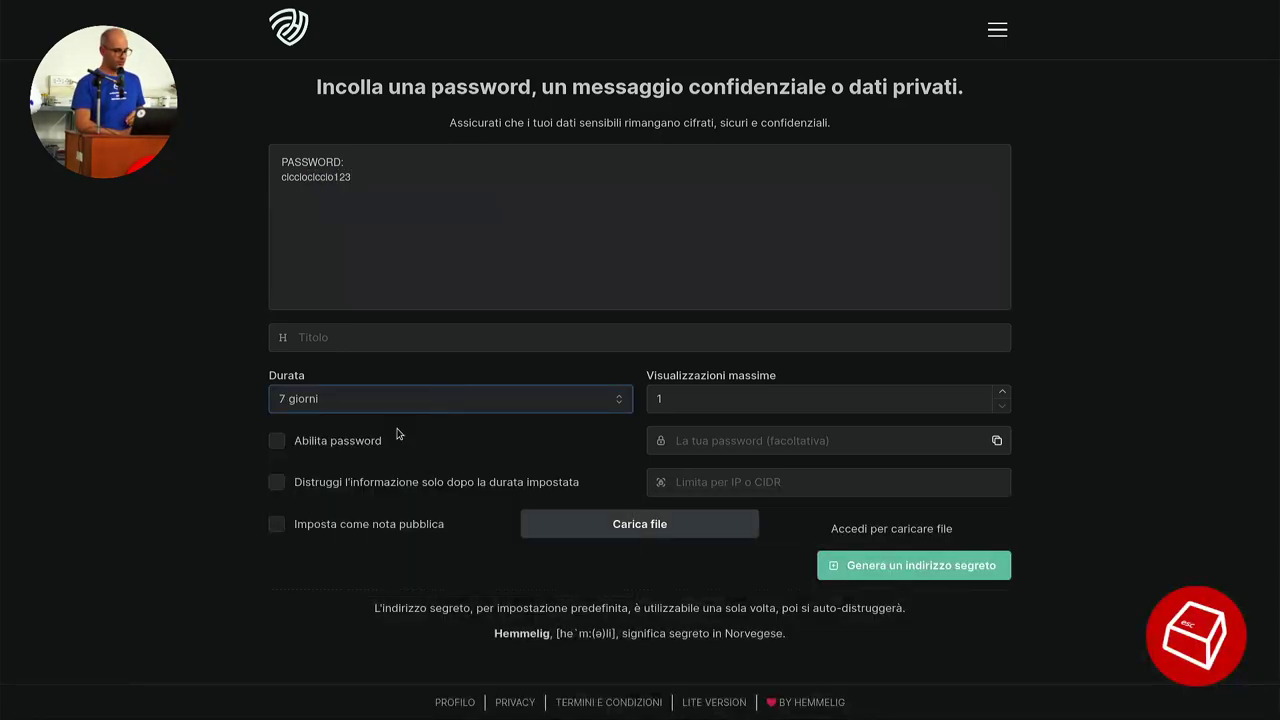
{"action": "left_click", "coordinate": [822, 401]}
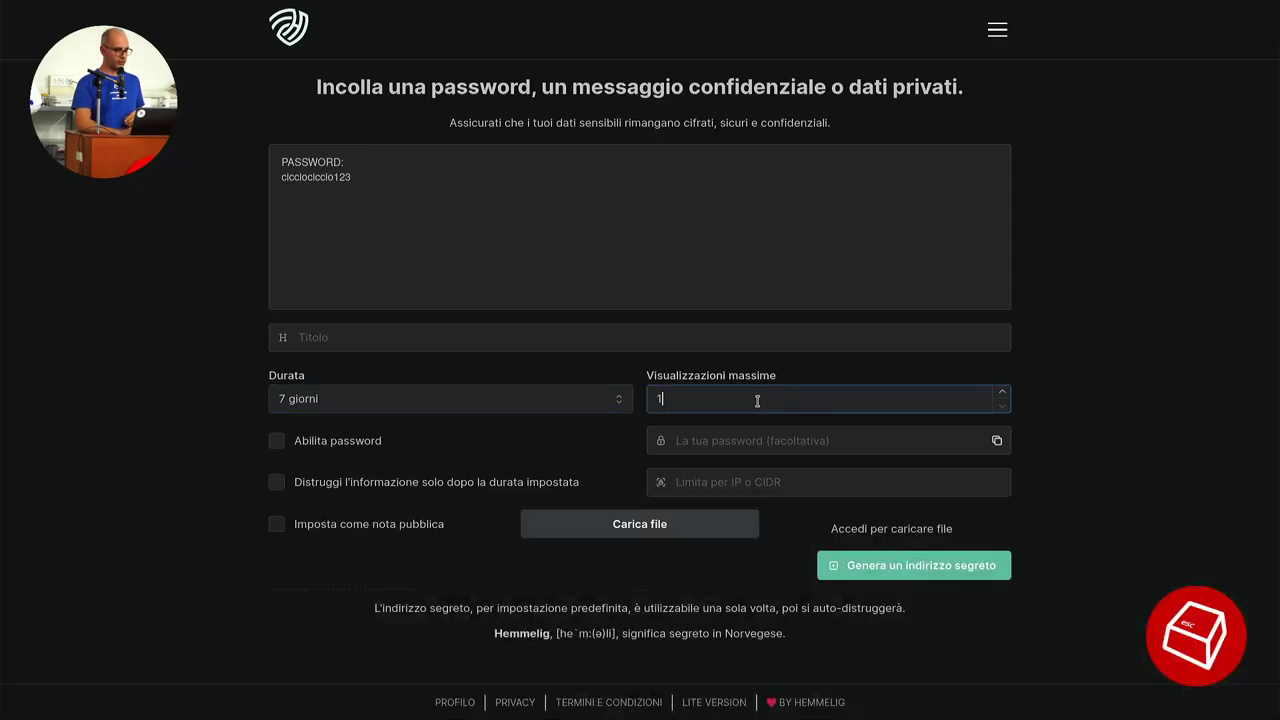
{"action": "left_click", "coordinate": [927, 567]}
{"action": "scroll", "coordinate": [1049, 566], "scroll_direction": "down", "scroll_amount": 2}
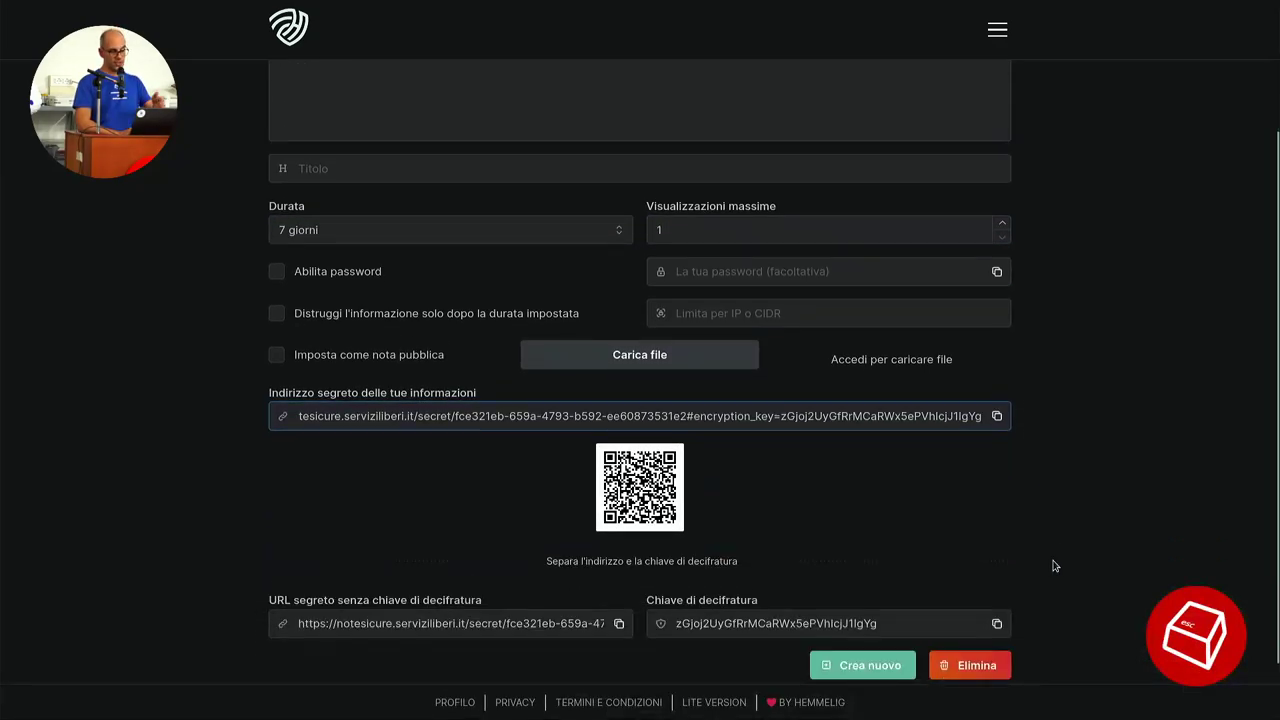
{"action": "left_click", "coordinate": [998, 417]}
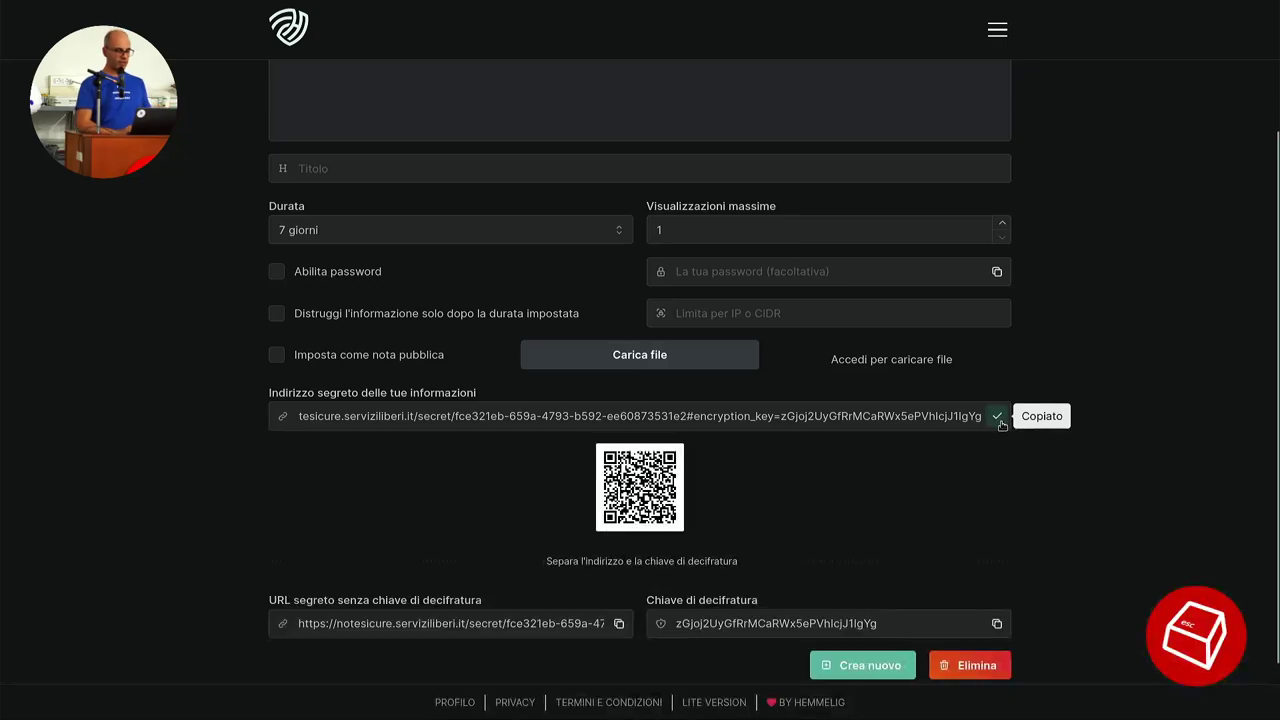
Reveal the secret once in a private window, confirm it then shows 'Secret not found', and close everything.
{"action": "key", "text": "ctrl+shift+p"}
{"action": "key", "text": "ctrl+v"}
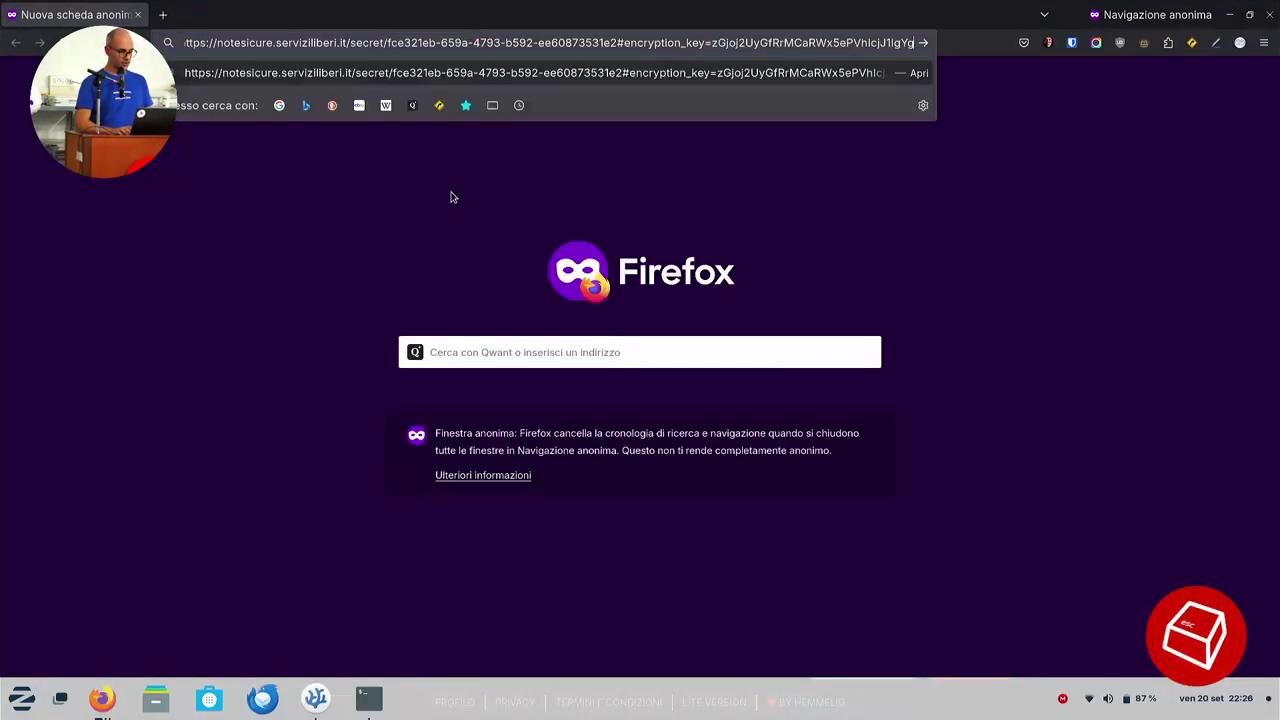
{"action": "key", "text": "Return"}
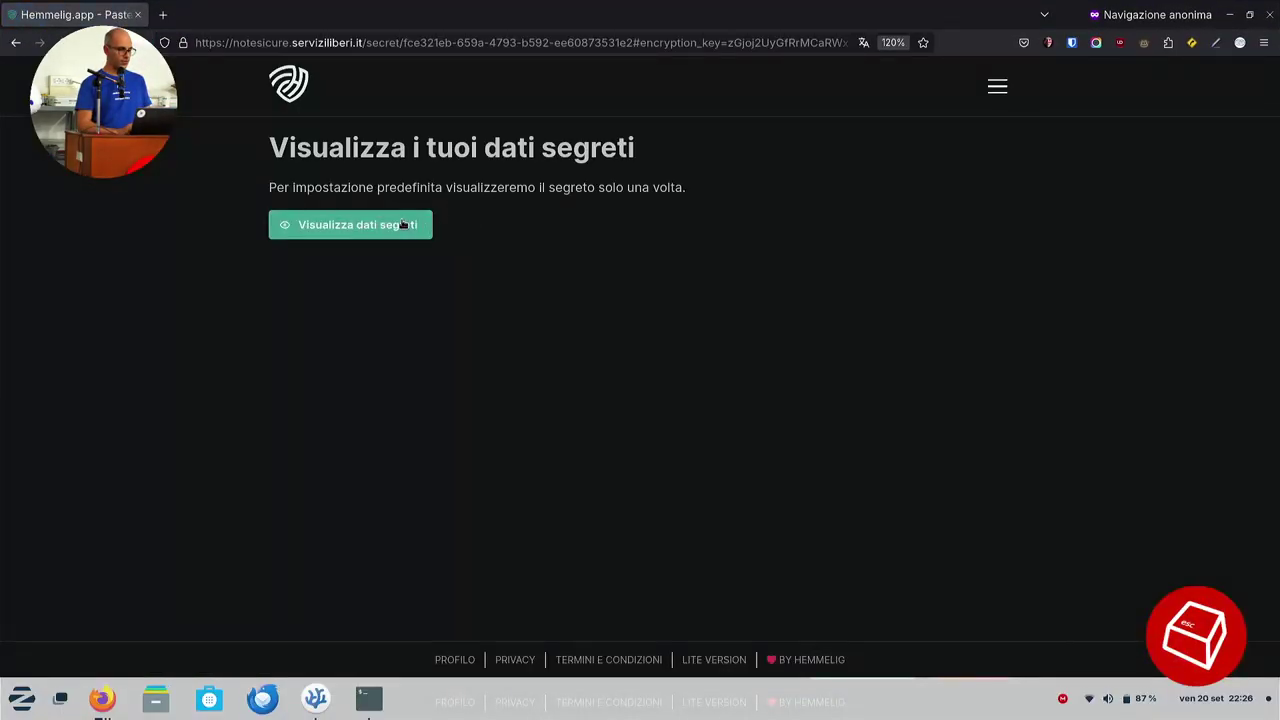
{"action": "left_click", "coordinate": [404, 224]}
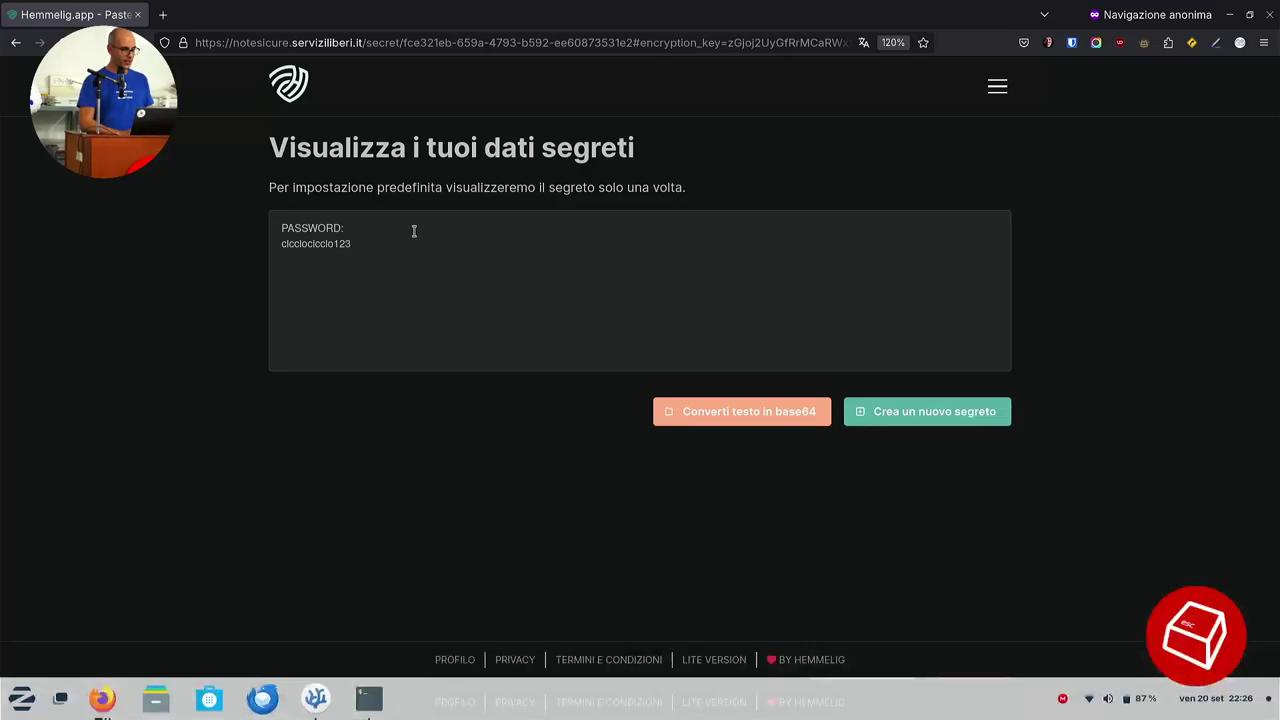
{"action": "key", "text": "F5"}
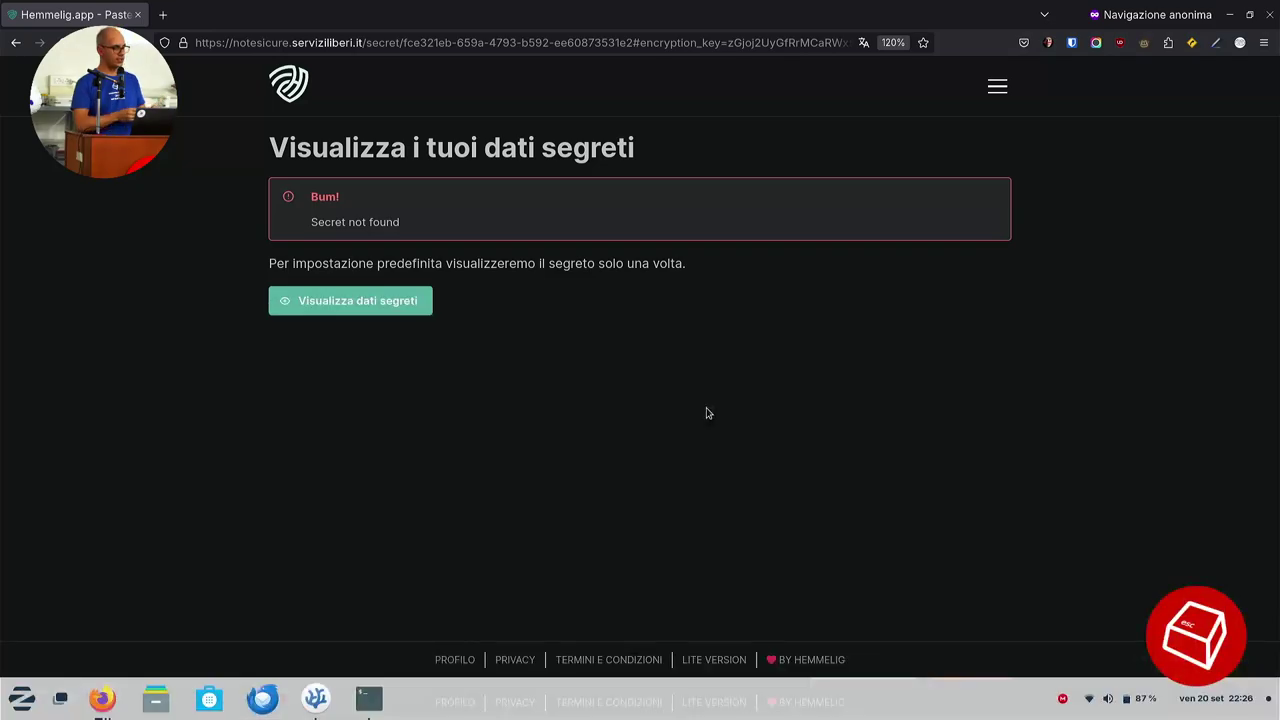
{"action": "key", "text": "alt+Tab"}
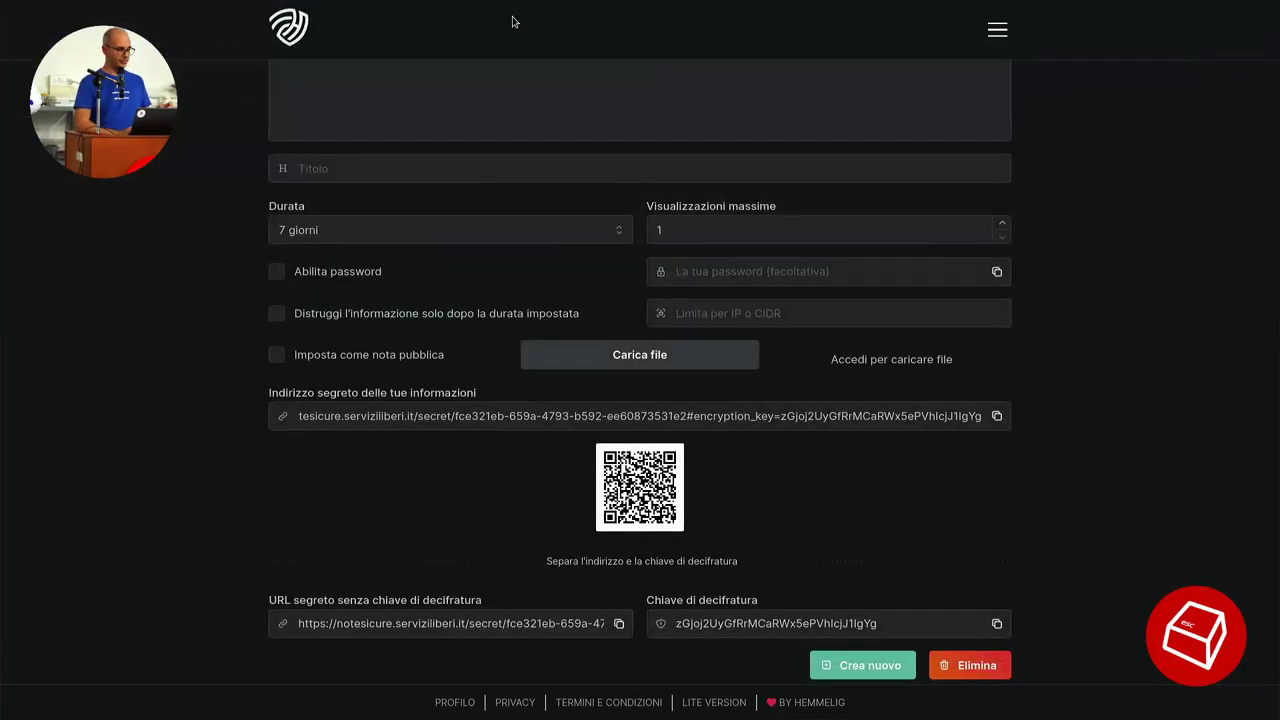
{"action": "key", "text": "ctrl+w"}
Go fullscreen and create a Data e ora poll titled 'Quando mangiamo domani all'ESC?' in Sondaggi.
{"action": "key", "text": "F11"}
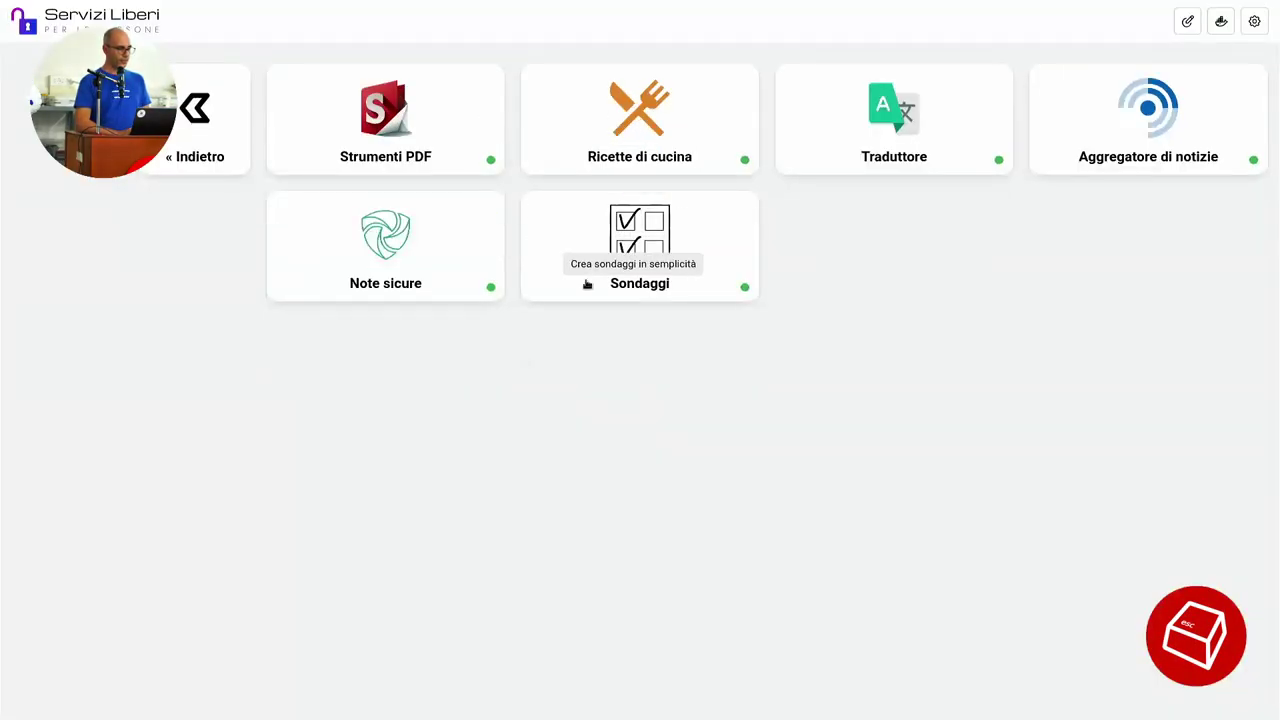
{"action": "left_click", "coordinate": [611, 233]}
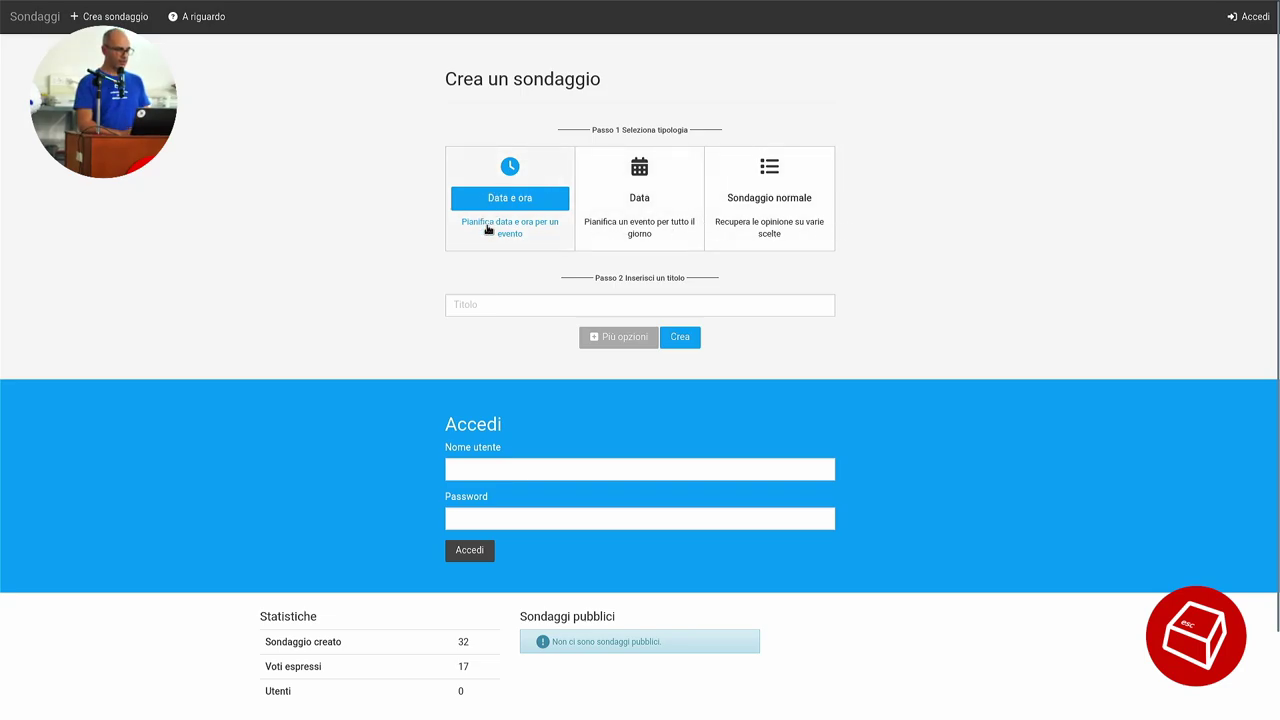
{"action": "left_click", "coordinate": [509, 304]}
{"action": "type", "text": "Qun"}
{"action": "key", "text": "BackSpace"}
{"action": "type", "text": "a"}
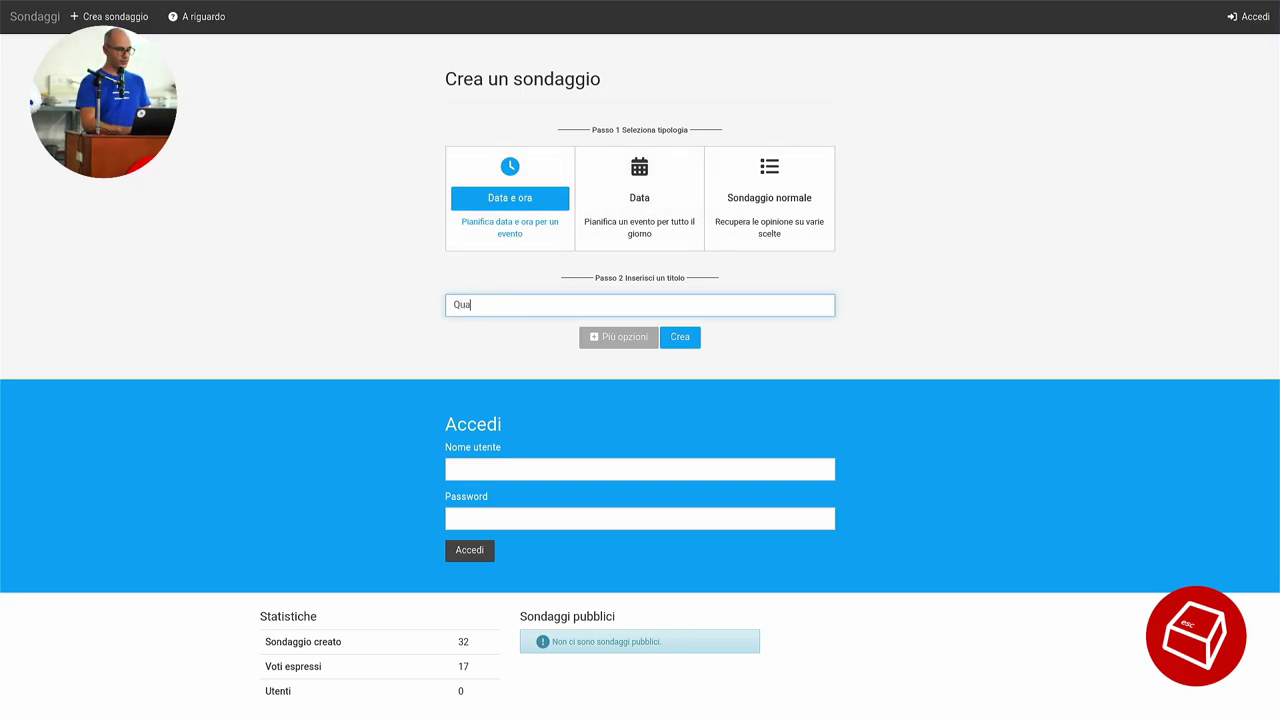
{"action": "type", "text": "ndo mangi"}
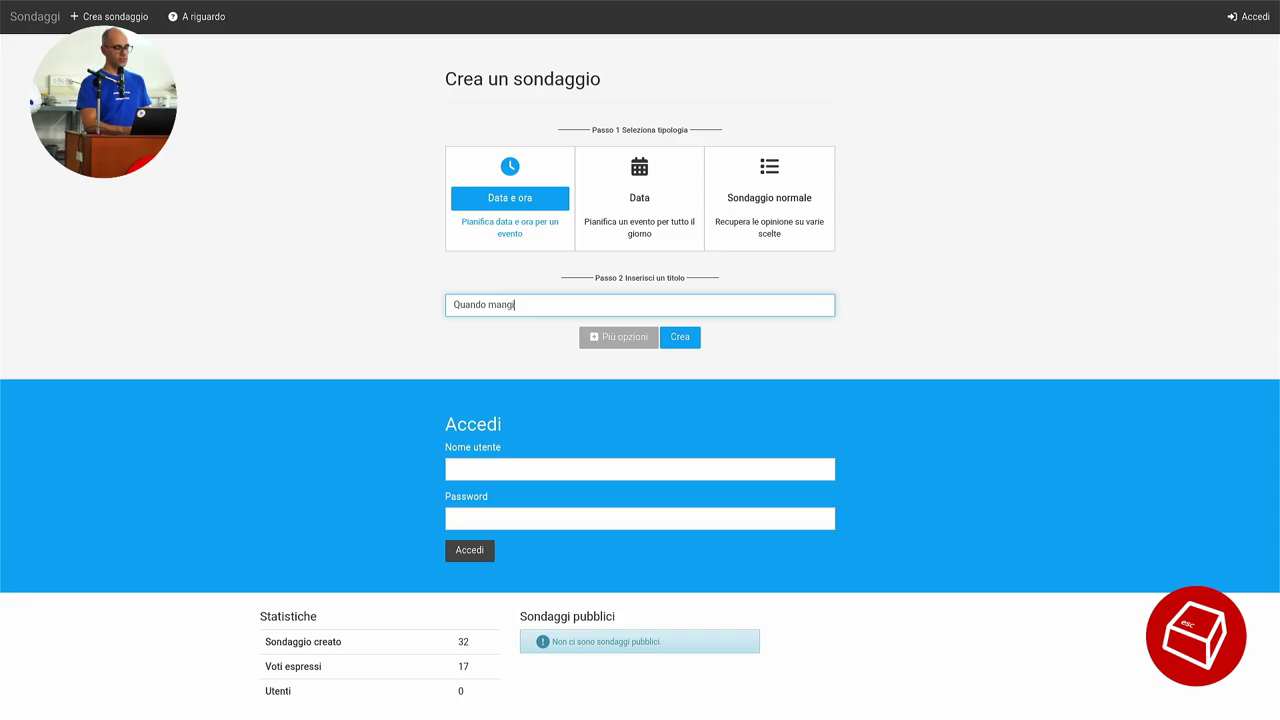
{"action": "type", "text": "amo e"}
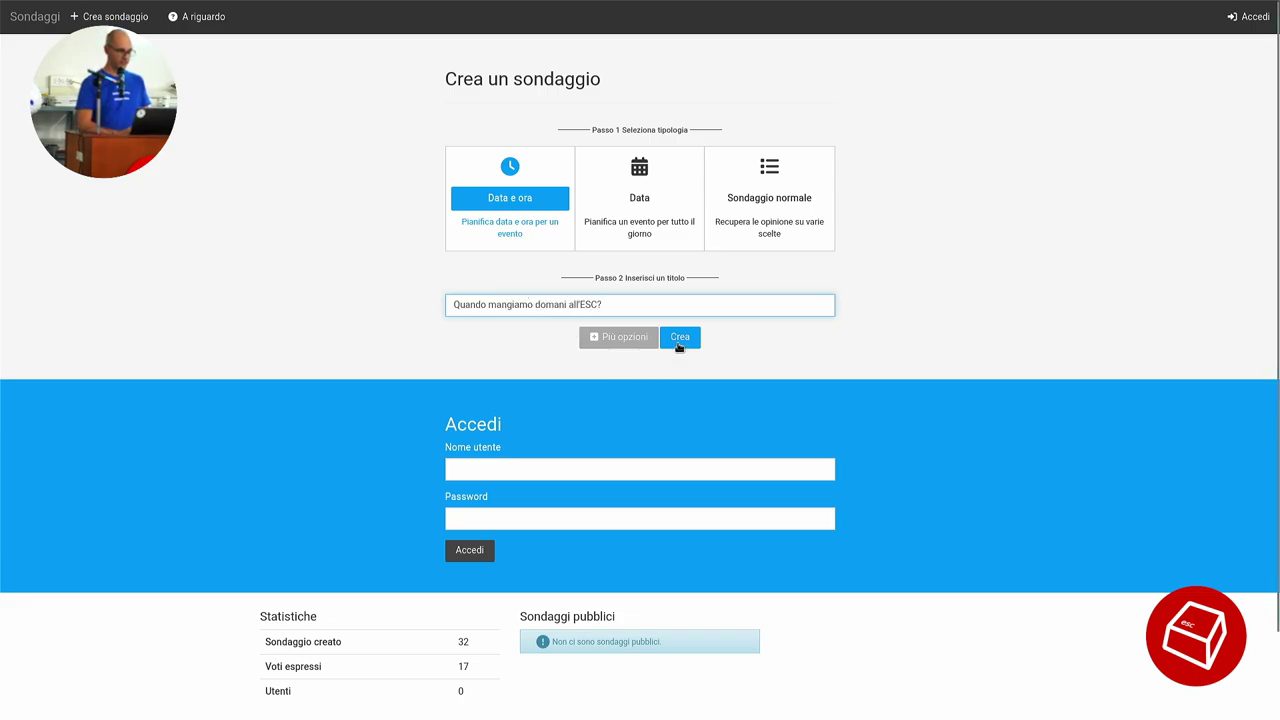
{"action": "left_click", "coordinate": [684, 337]}
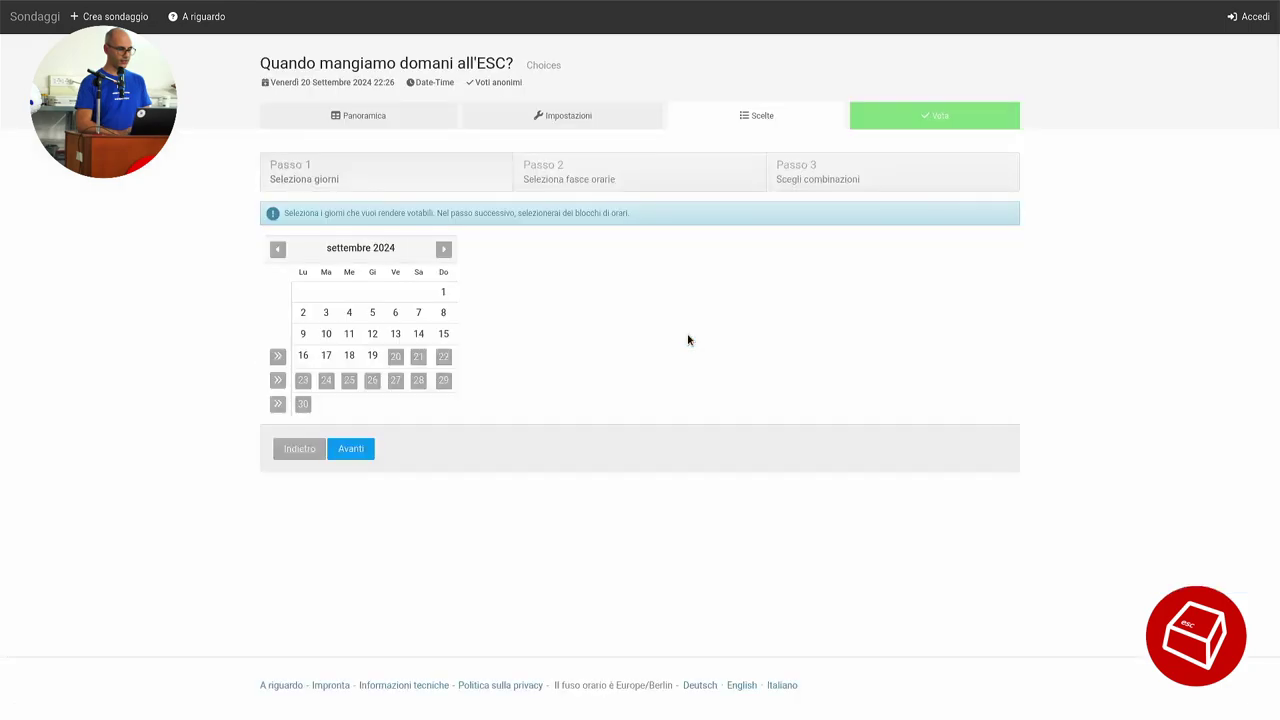
Choose Saturday 21 and Sunday 22 September as the poll days.
{"action": "left_click", "coordinate": [419, 357]}
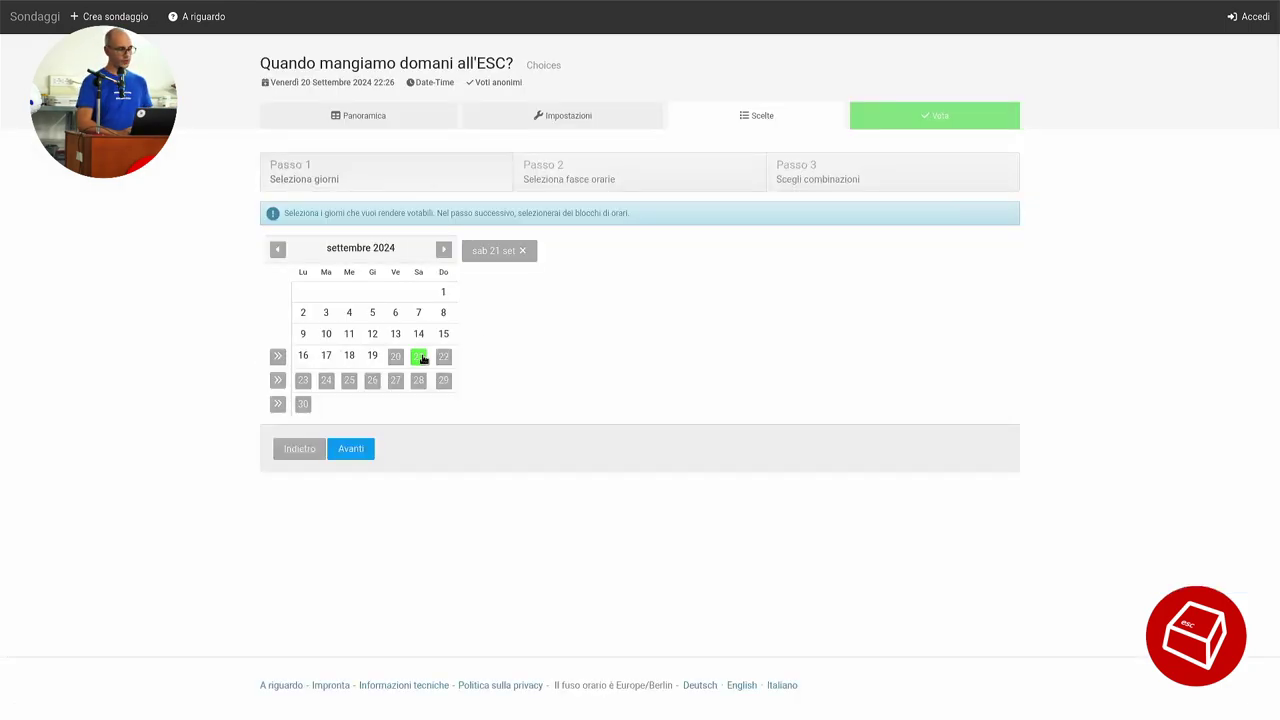
{"action": "left_click", "coordinate": [445, 358]}
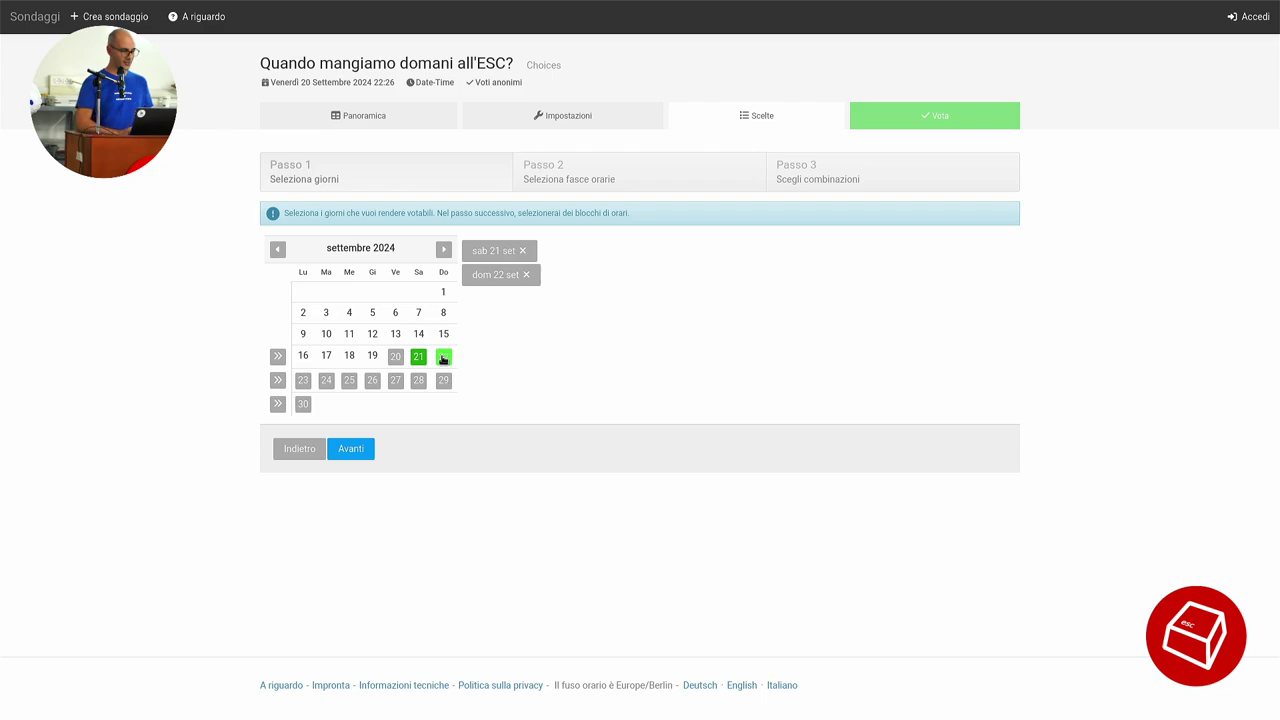
{"action": "left_click", "coordinate": [356, 448]}
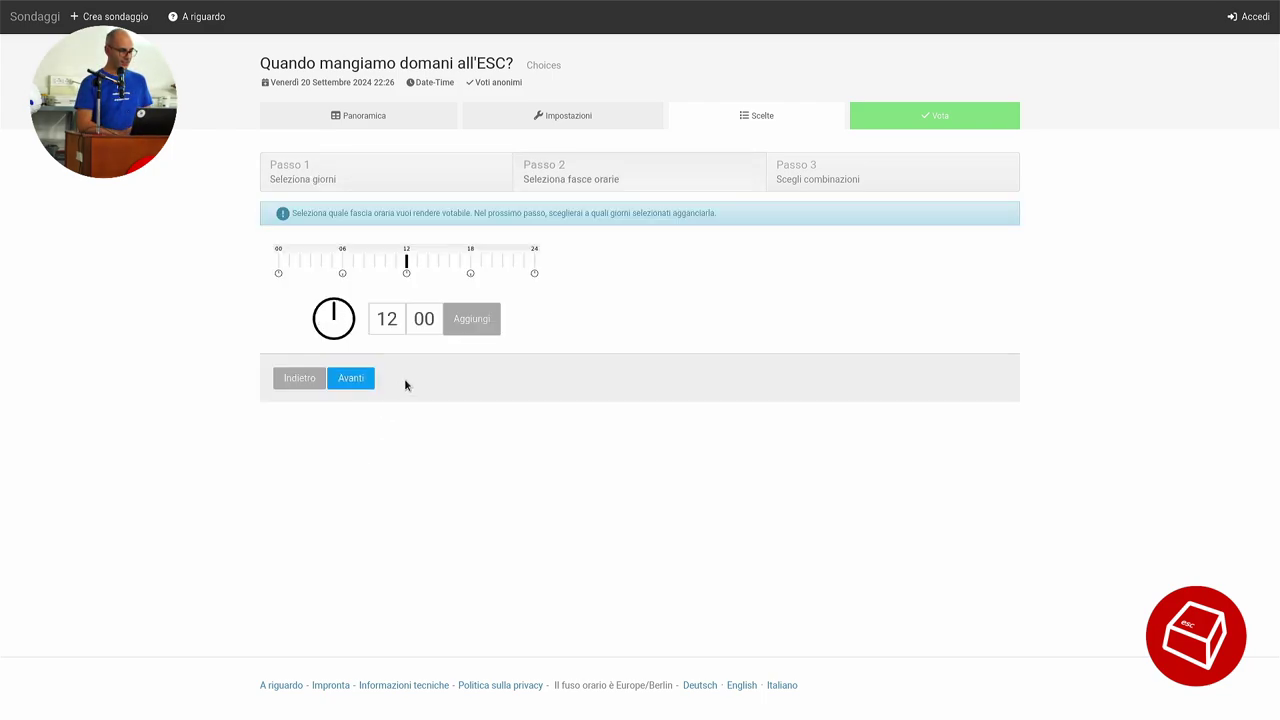
Add the time slots 12:00, 12:30 and 14:00.
{"action": "left_click", "coordinate": [465, 331]}
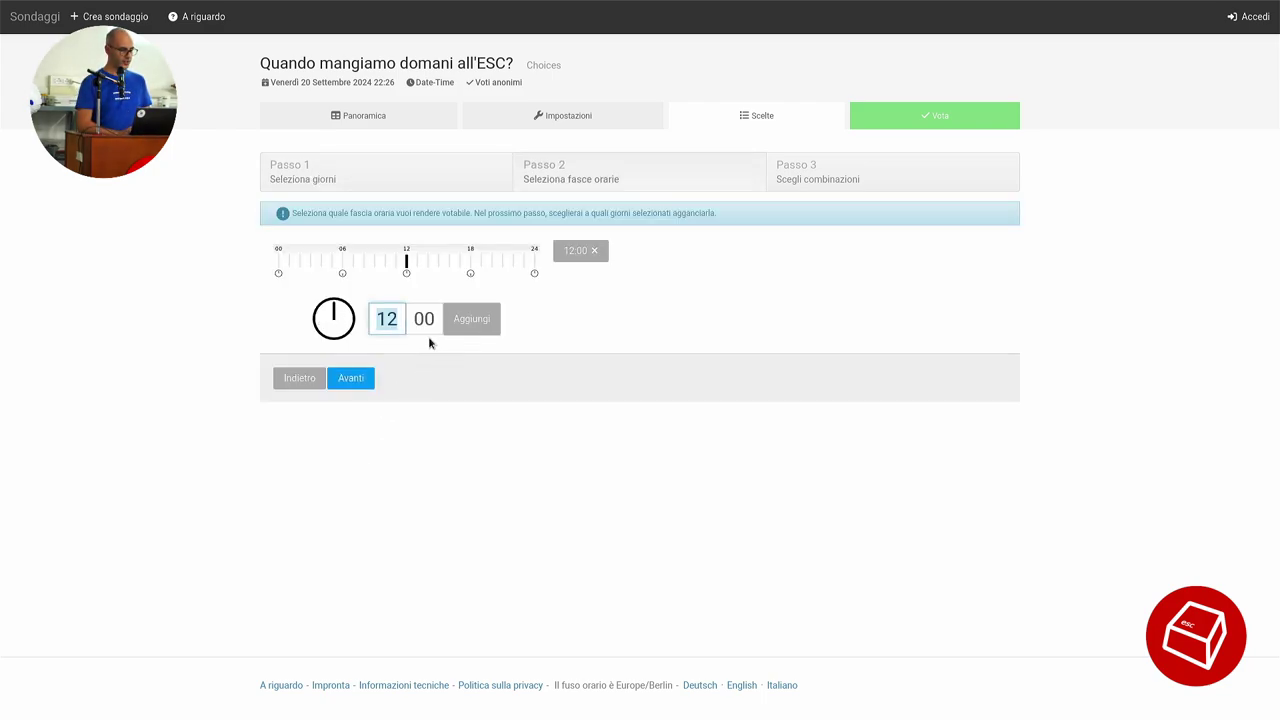
{"action": "left_click", "coordinate": [426, 330]}
{"action": "type", "text": "30"}
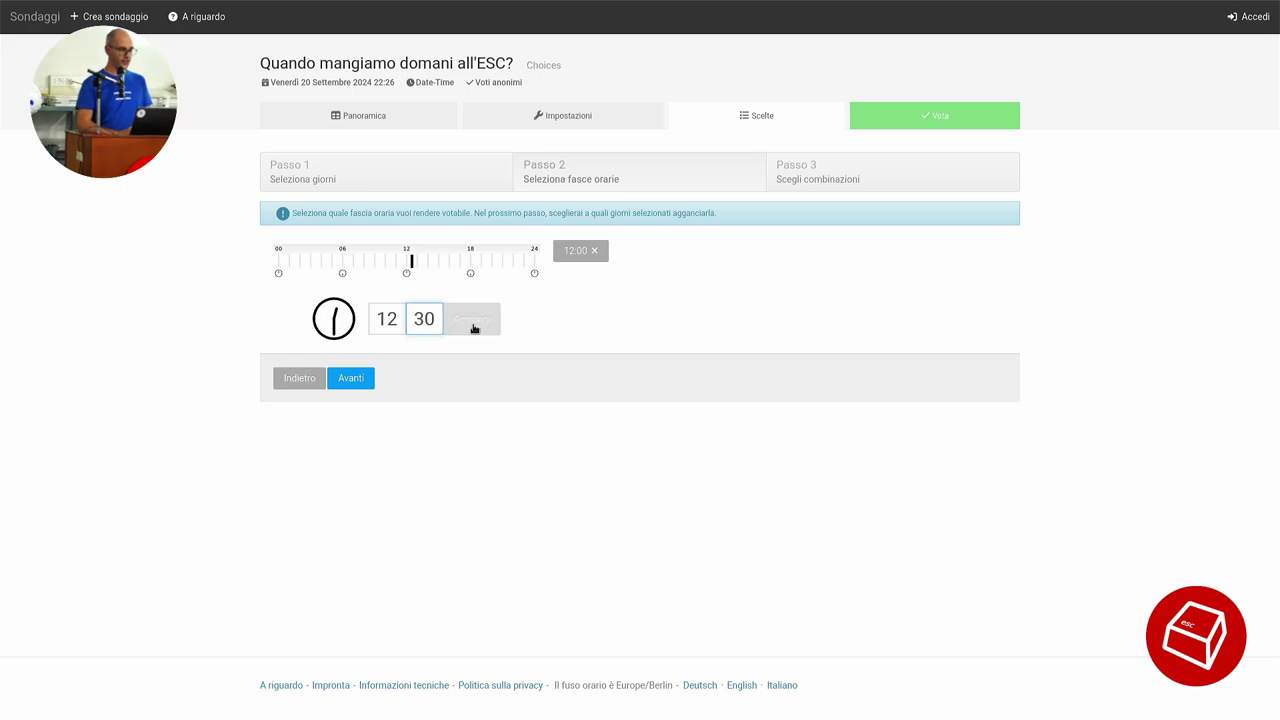
{"action": "left_click", "coordinate": [470, 325]}
{"action": "type", "text": "14"}
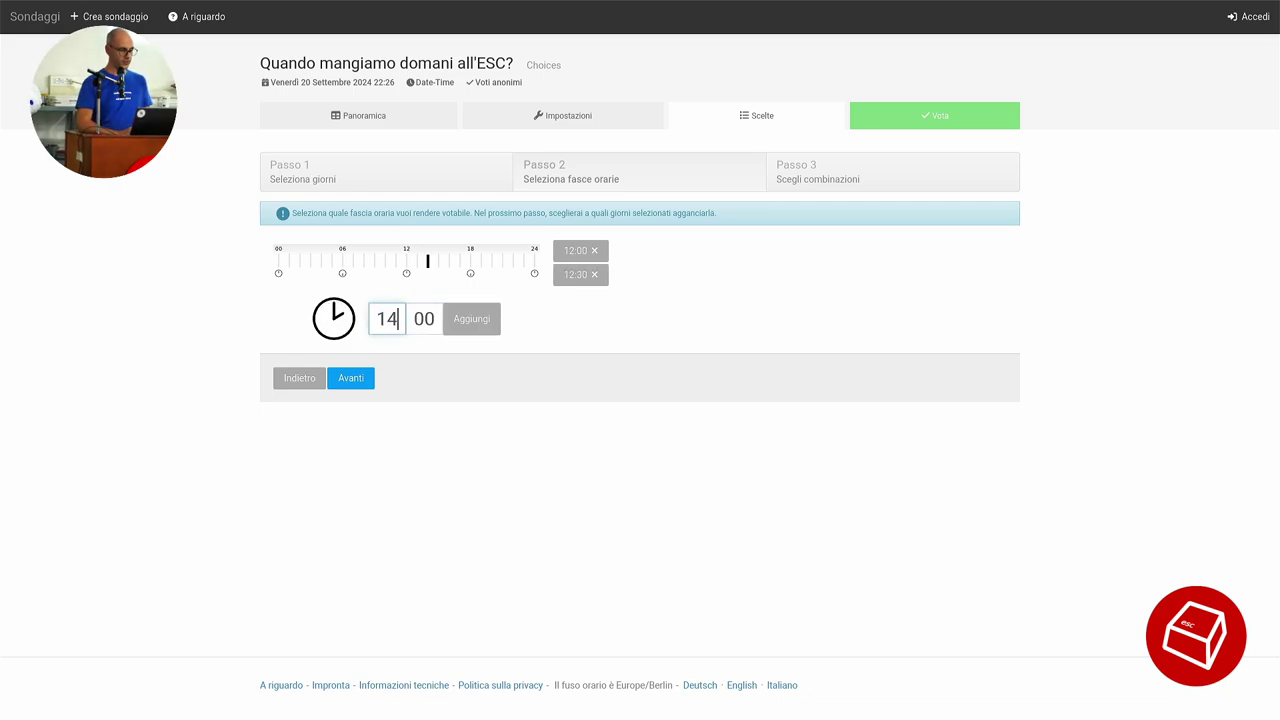
{"action": "left_click", "coordinate": [462, 331]}
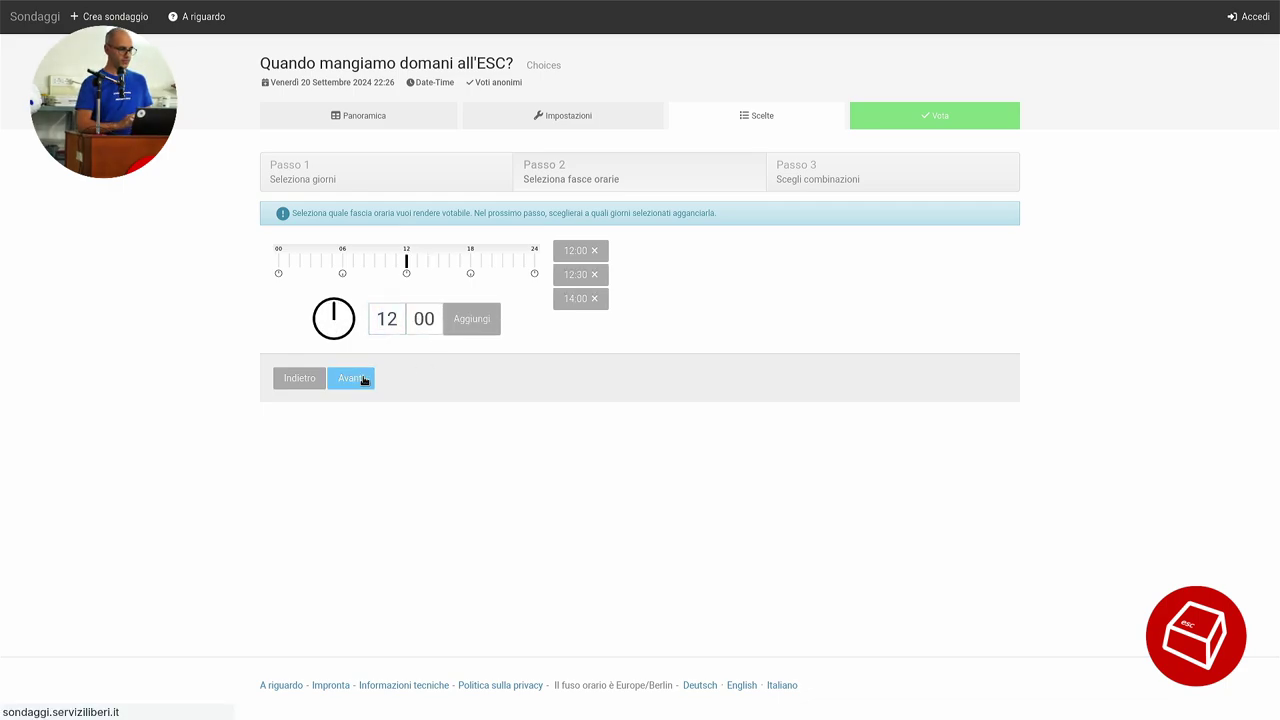
Drop the 12:30 and 14:00 slots on 22 September and finish the poll.
{"action": "left_click", "coordinate": [364, 376]}
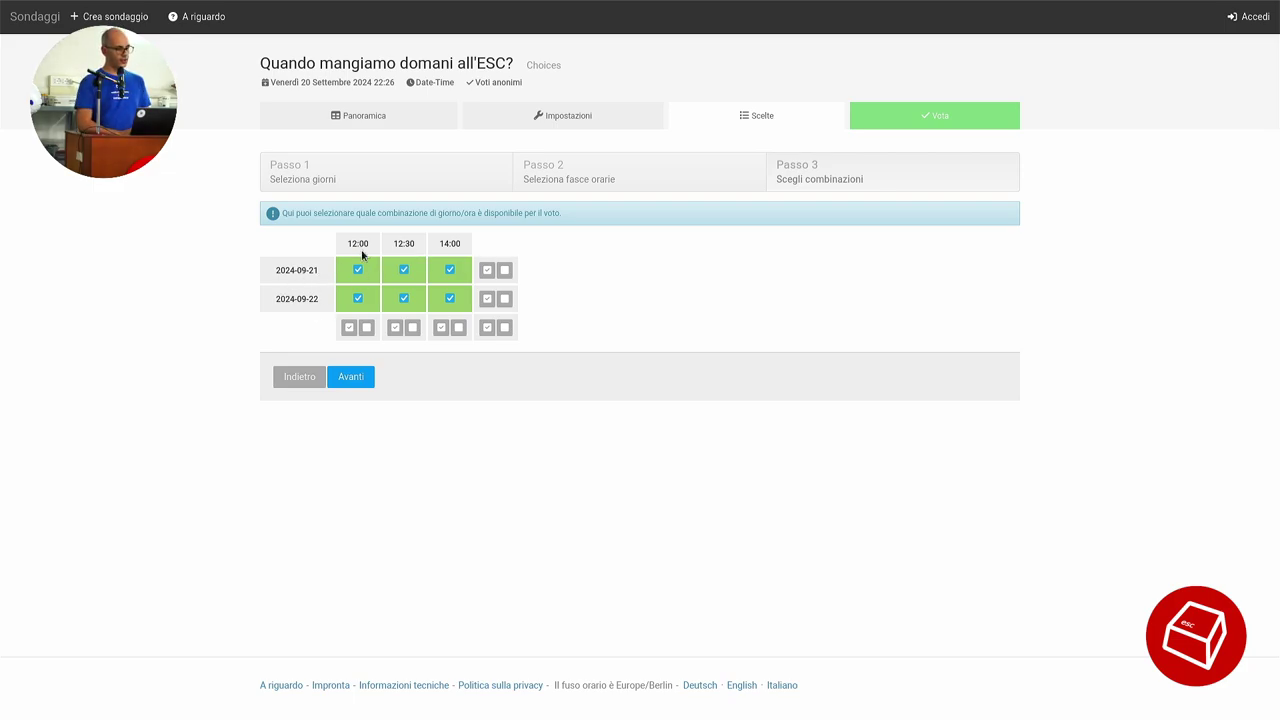
{"action": "left_click", "coordinate": [450, 299]}
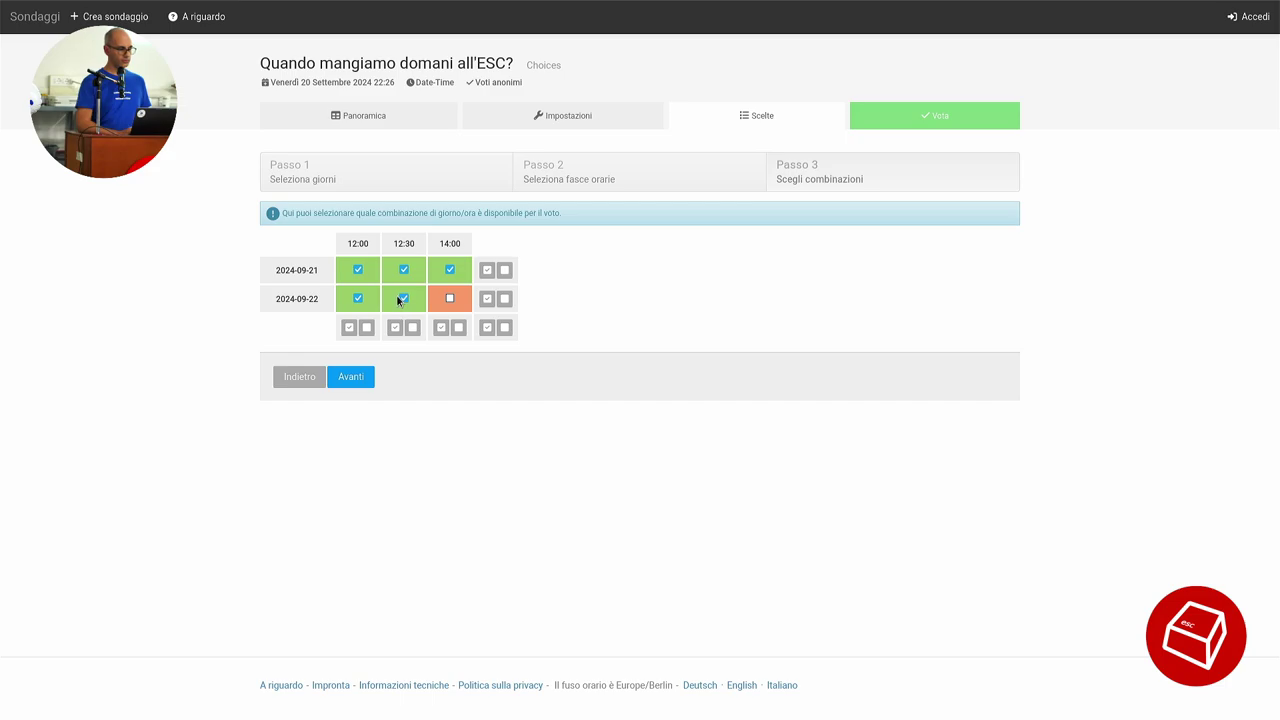
{"action": "left_click", "coordinate": [404, 298]}
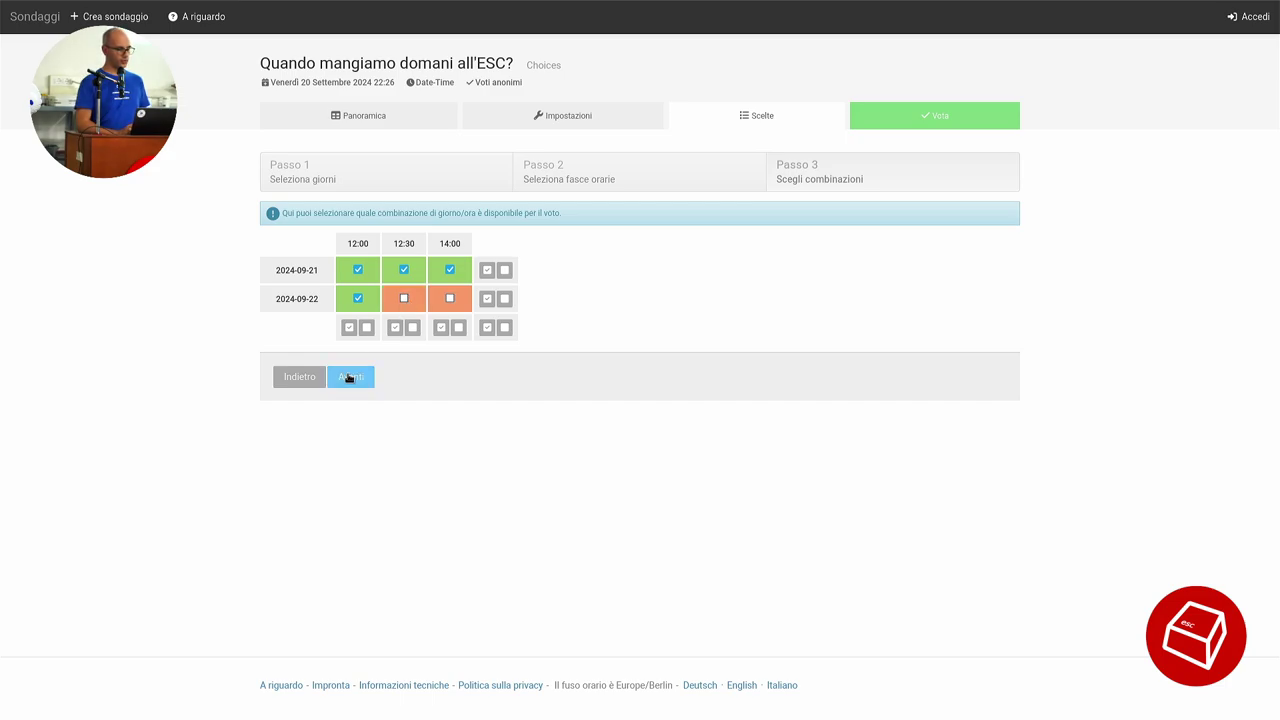
{"action": "left_click", "coordinate": [349, 377]}
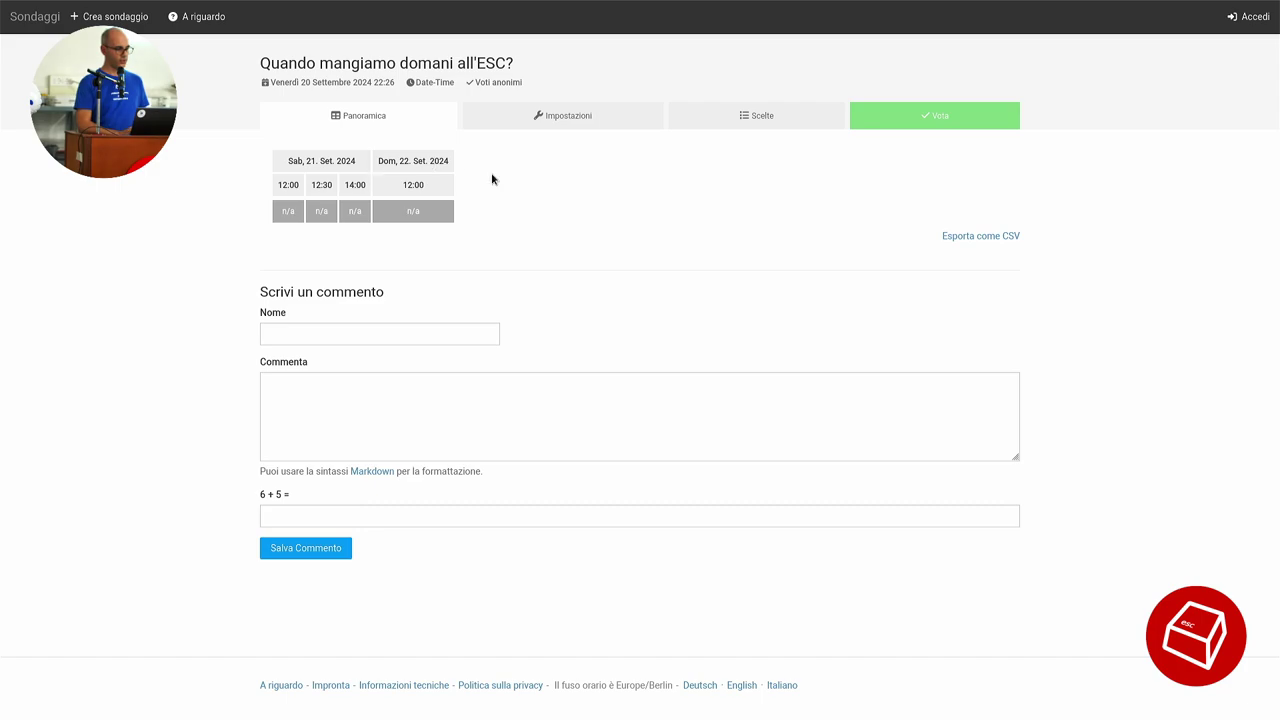
Save a vote under the first voter's name: yes Saturday 12:00, maybe 12:30 and 14:00, rather not Sunday 12:00.
{"action": "left_click", "coordinate": [940, 116]}
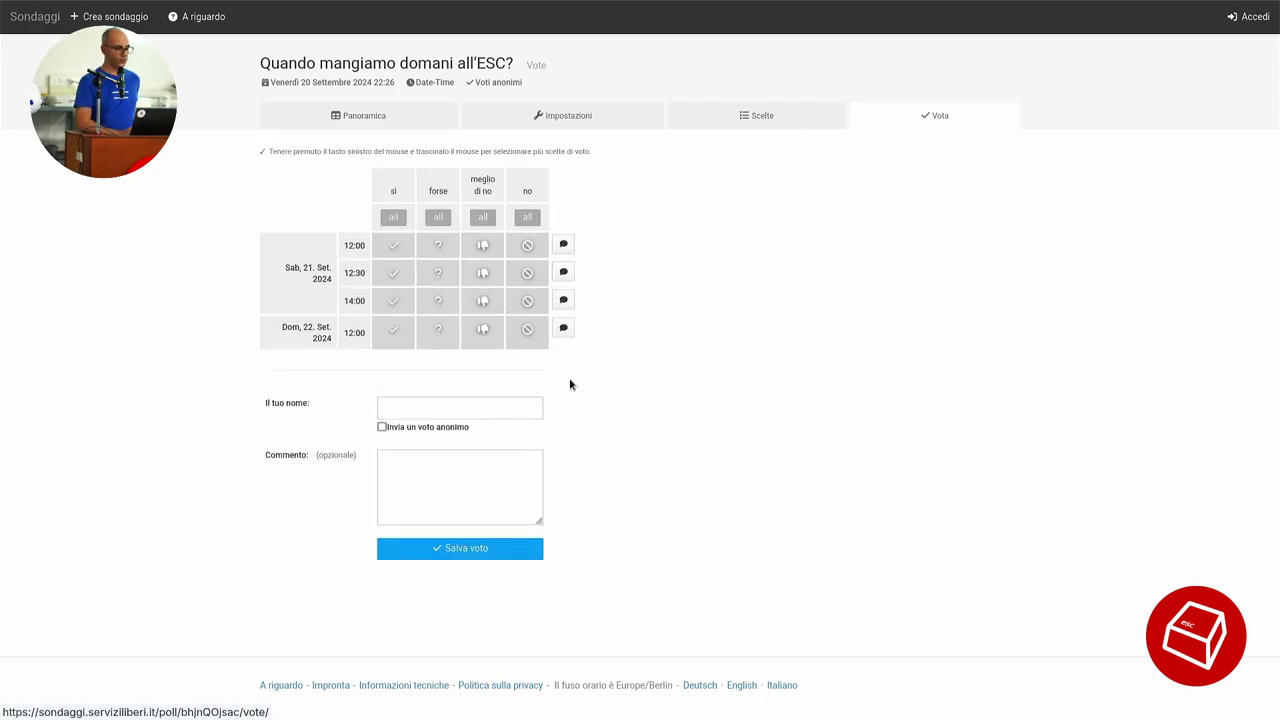
{"action": "left_click", "coordinate": [399, 249]}
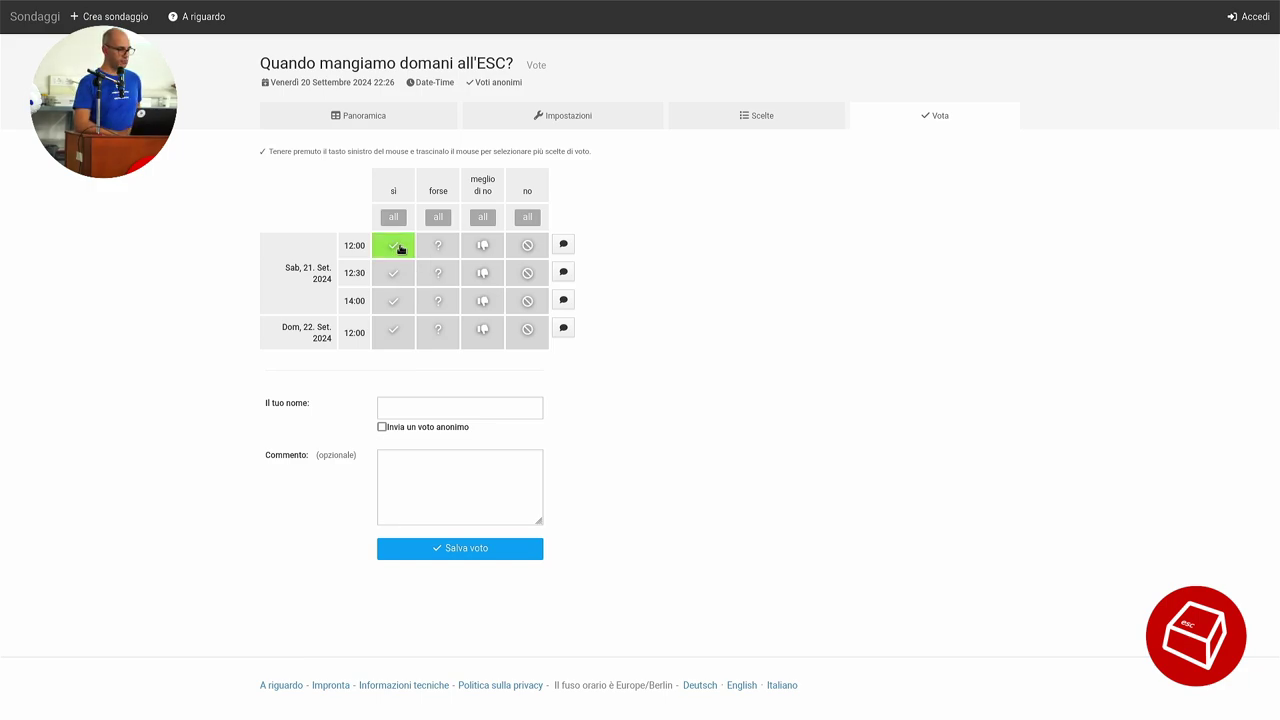
{"action": "left_click", "coordinate": [425, 272]}
{"action": "left_click", "coordinate": [437, 300]}
{"action": "left_click", "coordinate": [494, 336]}
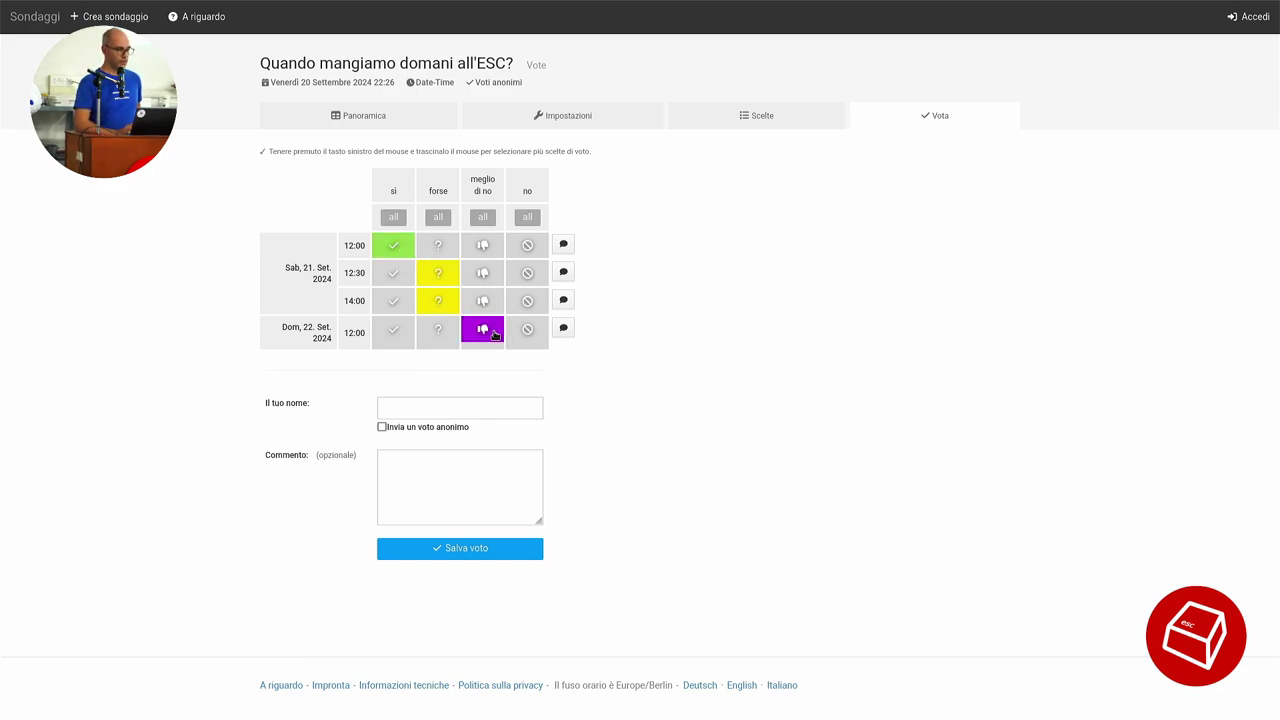
{"action": "left_click", "coordinate": [462, 403]}
{"action": "type", "text": "fabio"}
{"action": "left_click", "coordinate": [568, 465]}
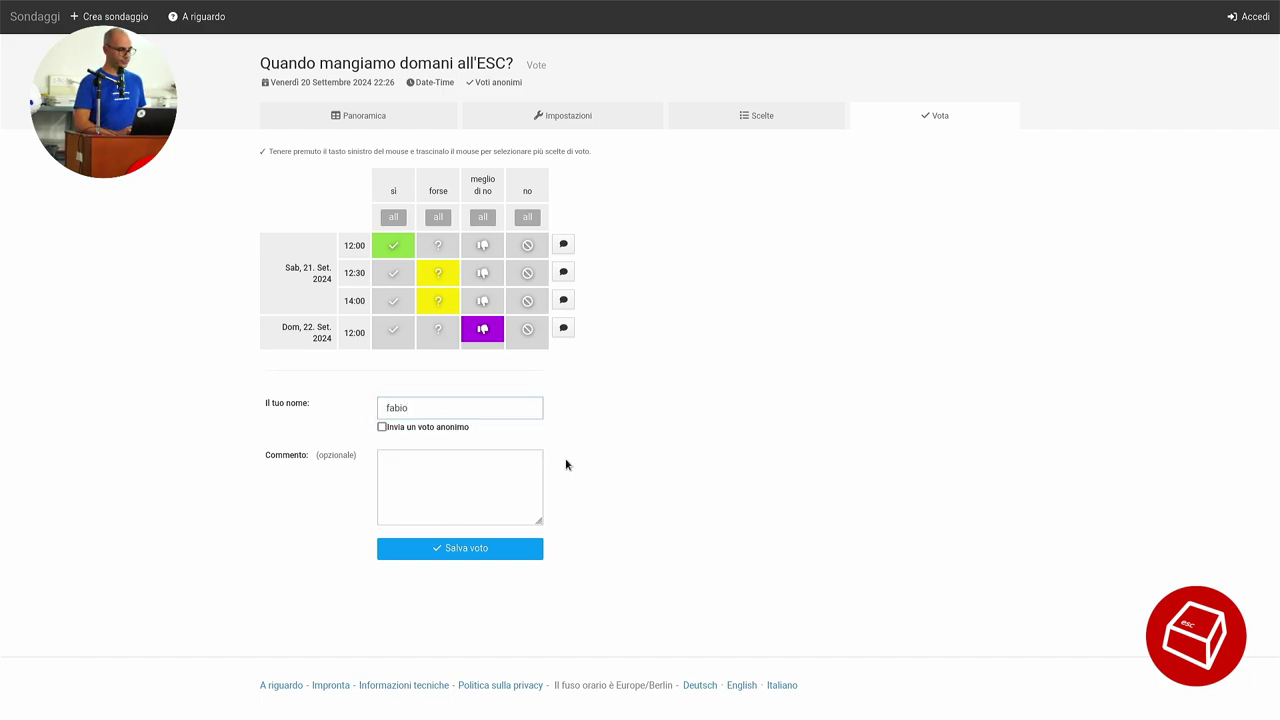
{"action": "left_click", "coordinate": [453, 551]}
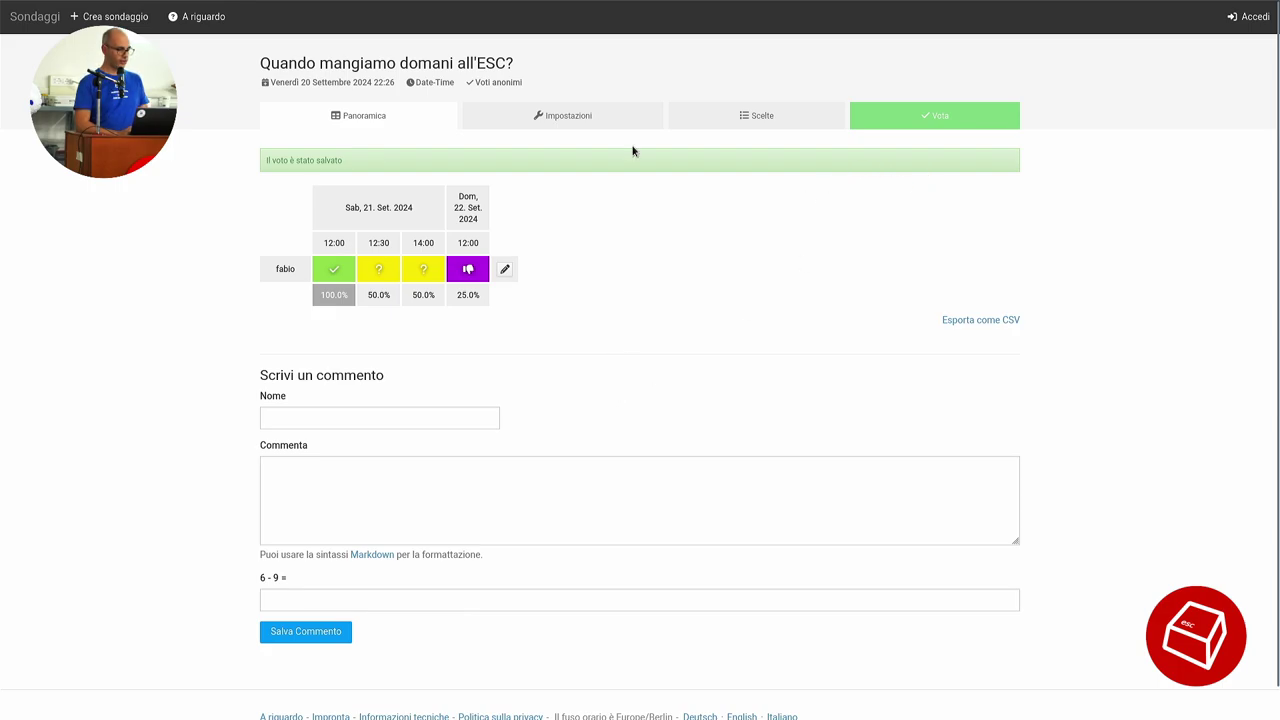
Copy the poll's address and open it in a private window.
{"action": "mouse_move", "coordinate": [590, 4]}
{"action": "left_click", "coordinate": [520, 37]}
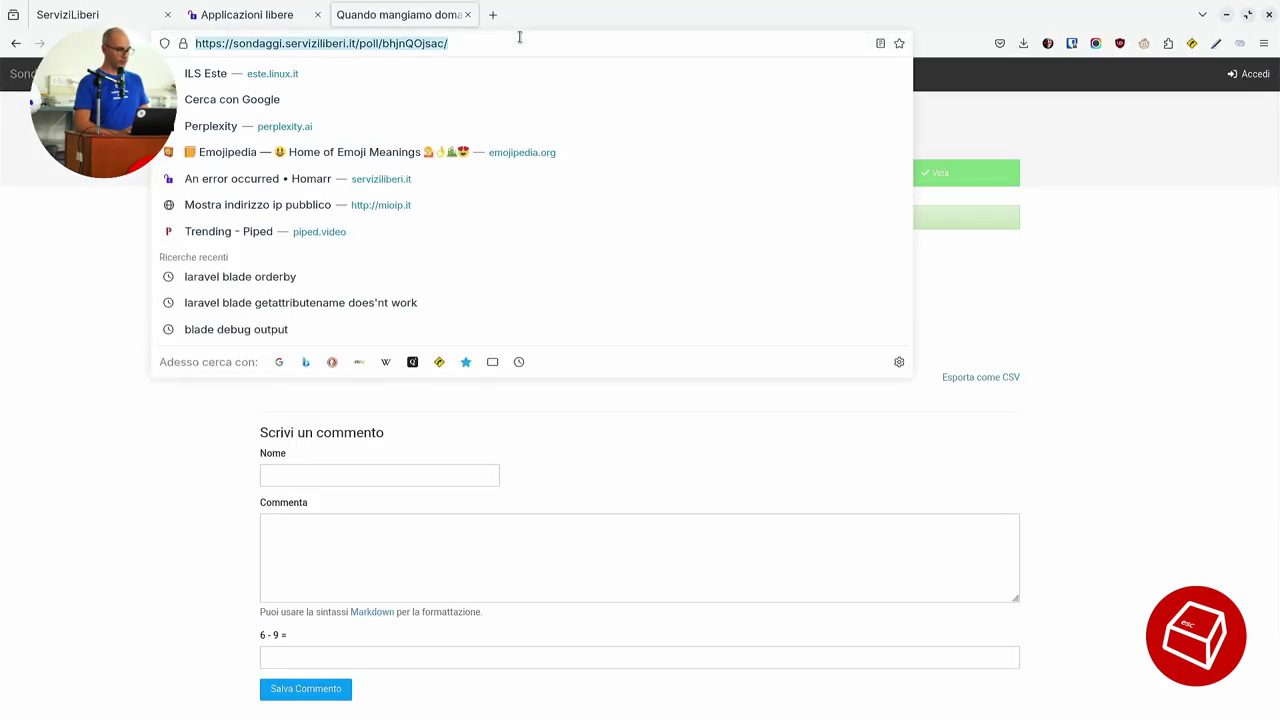
{"action": "key", "text": "ctrl+c"}
{"action": "key", "text": "ctrl+shift+p"}
{"action": "key", "text": "ctrl+v"}
{"action": "key", "text": "Return"}
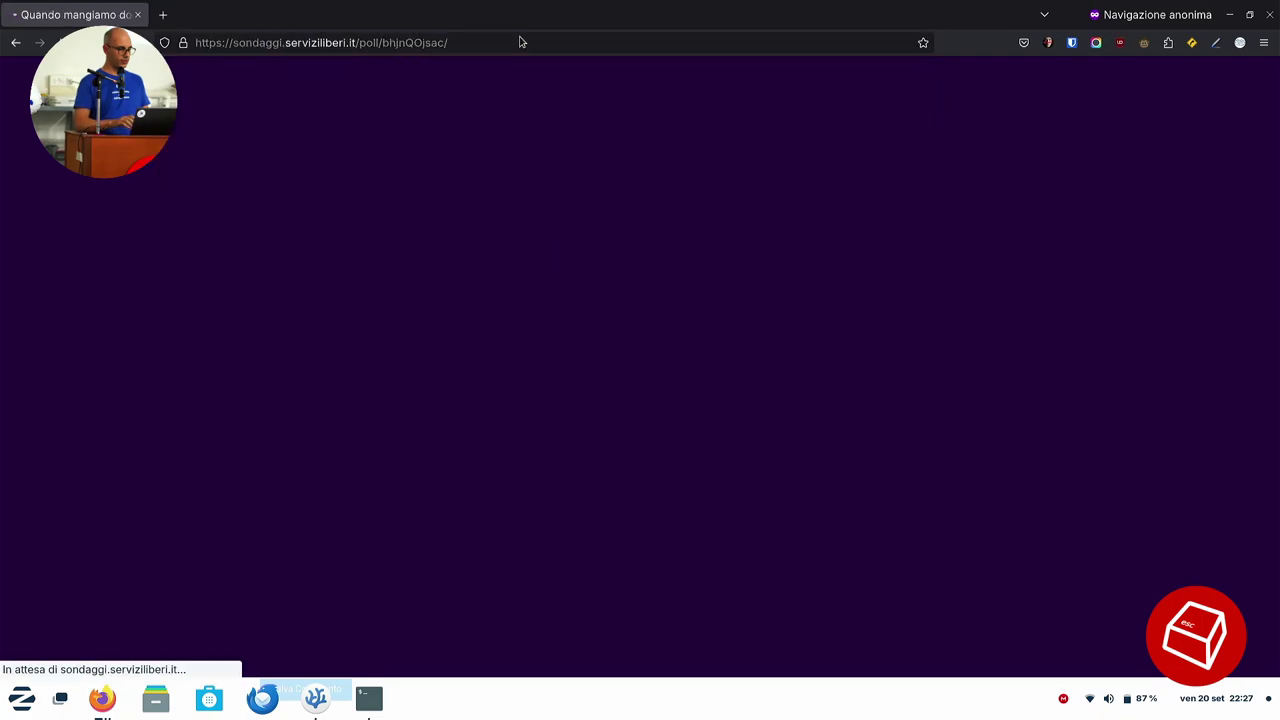
Save a second voter's vote: yes Saturday 12:00, rather not 12:30, maybe 14:00 and Sunday 12:00.
{"action": "left_click", "coordinate": [937, 183]}
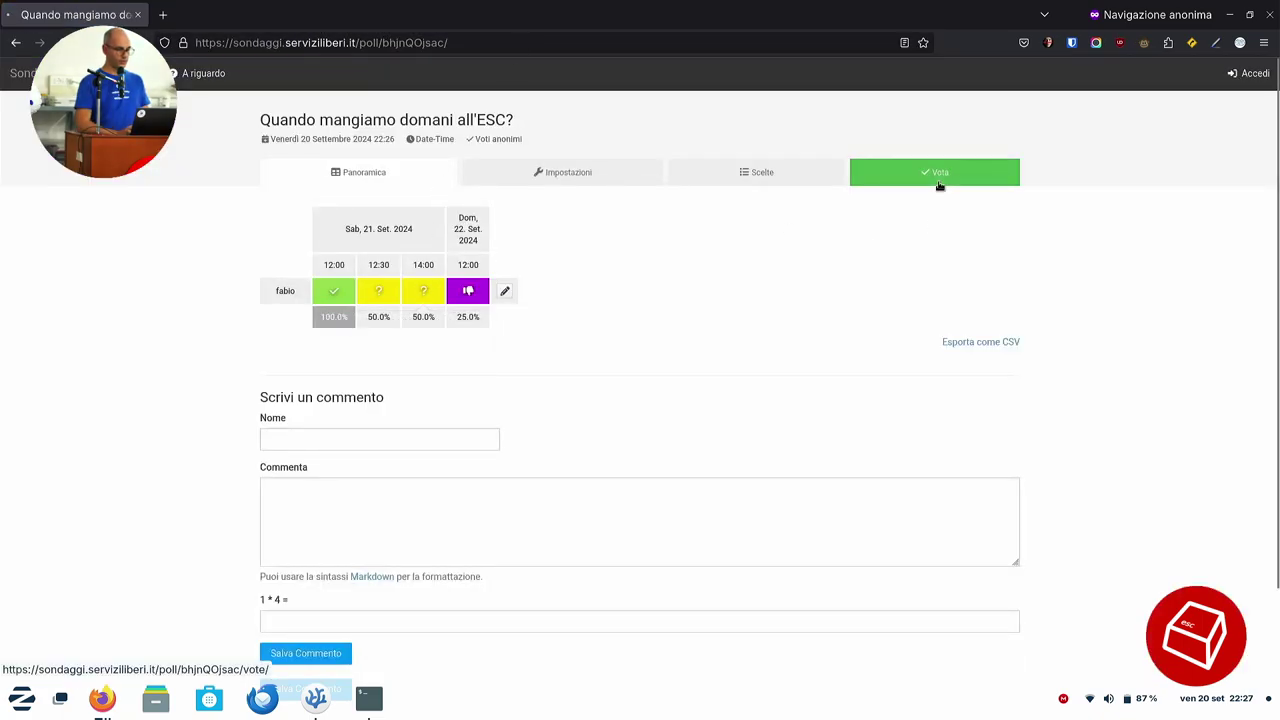
{"action": "left_click", "coordinate": [395, 301]}
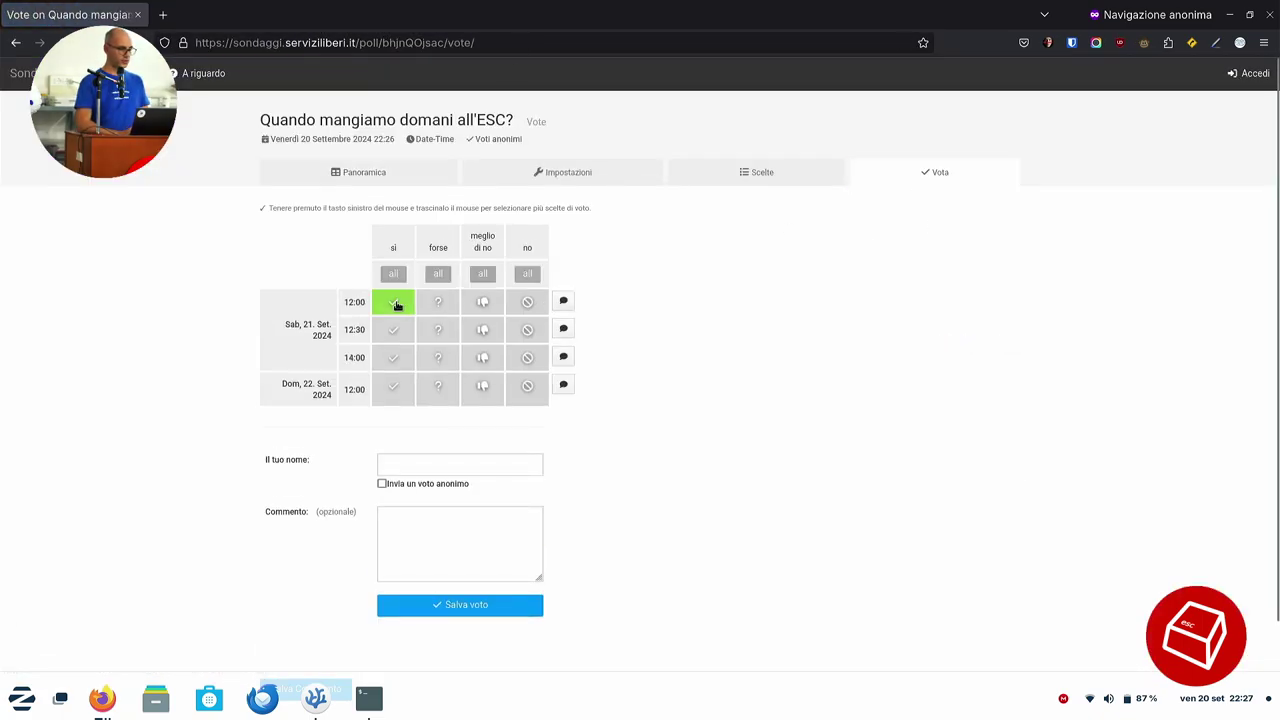
{"action": "left_click", "coordinate": [484, 334]}
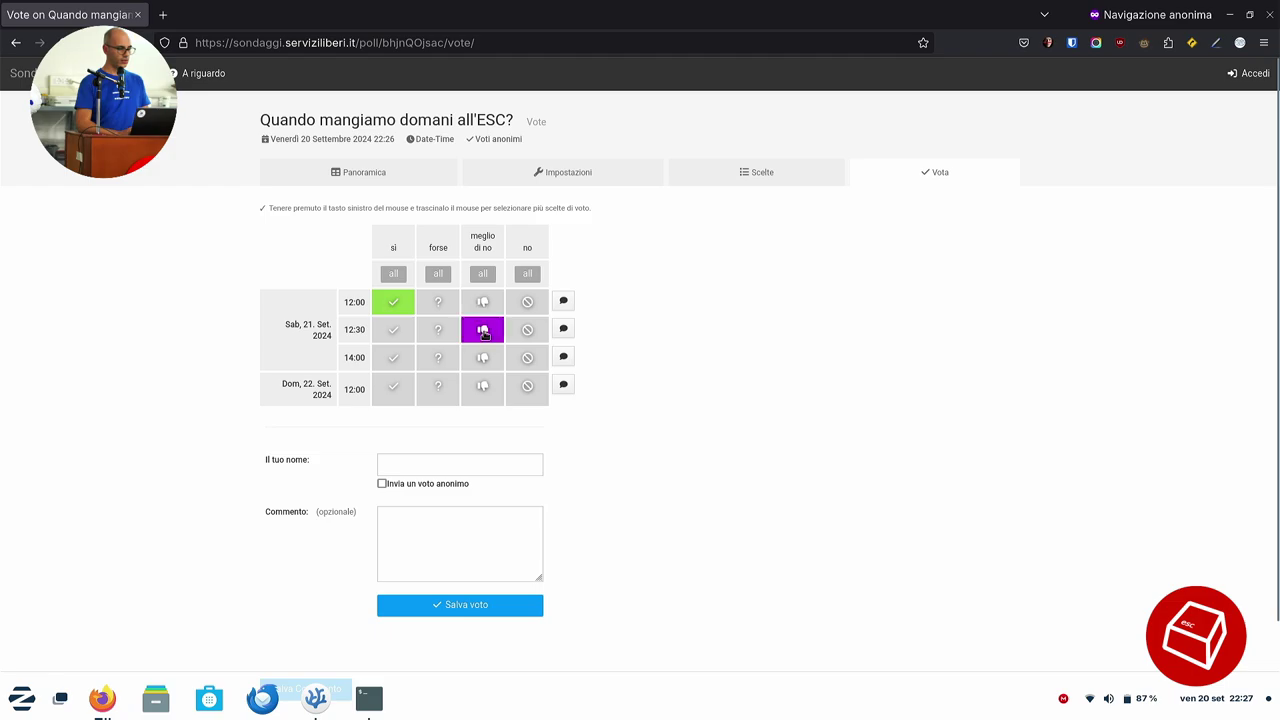
{"action": "left_click", "coordinate": [442, 360]}
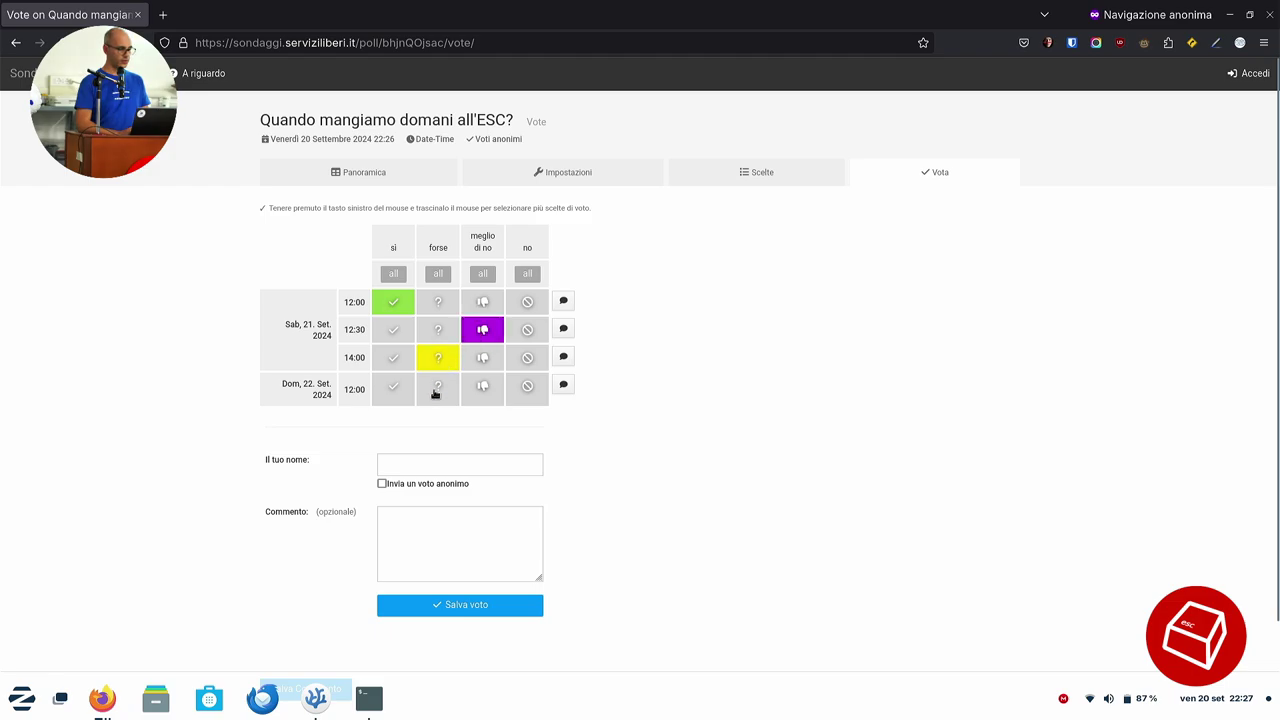
{"action": "left_click", "coordinate": [423, 467]}
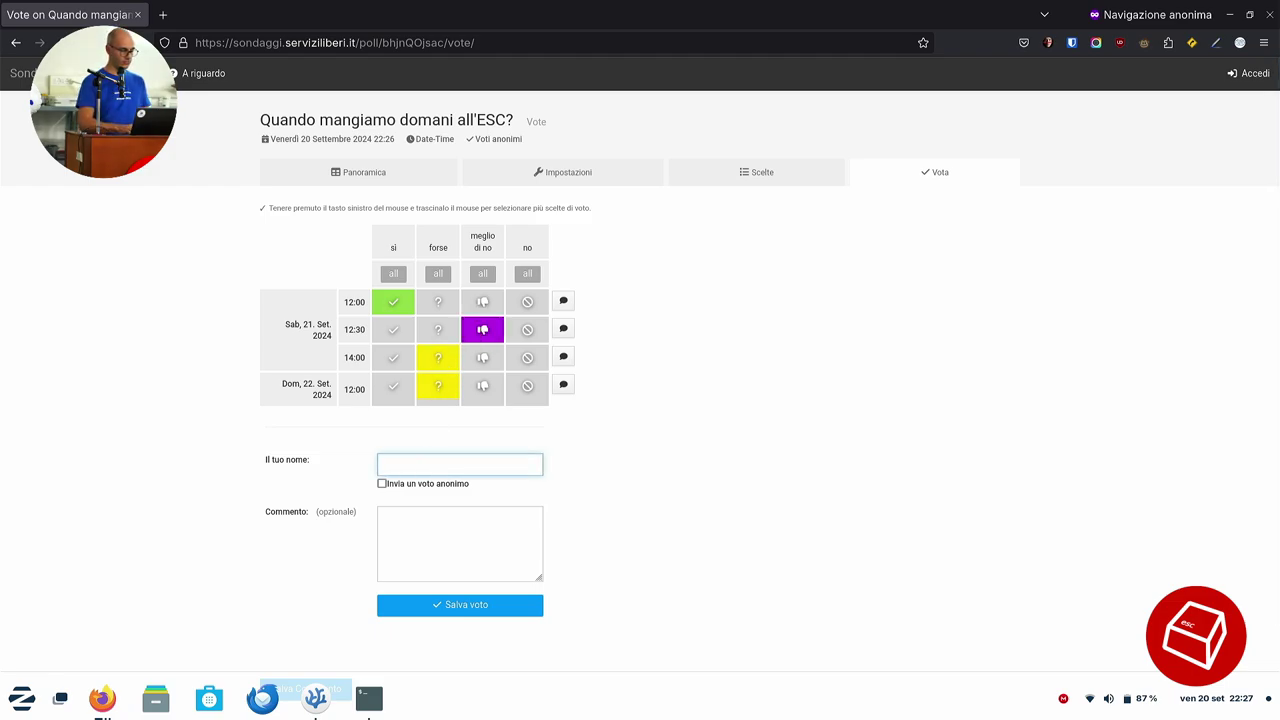
{"action": "type", "text": "Ciccio"}
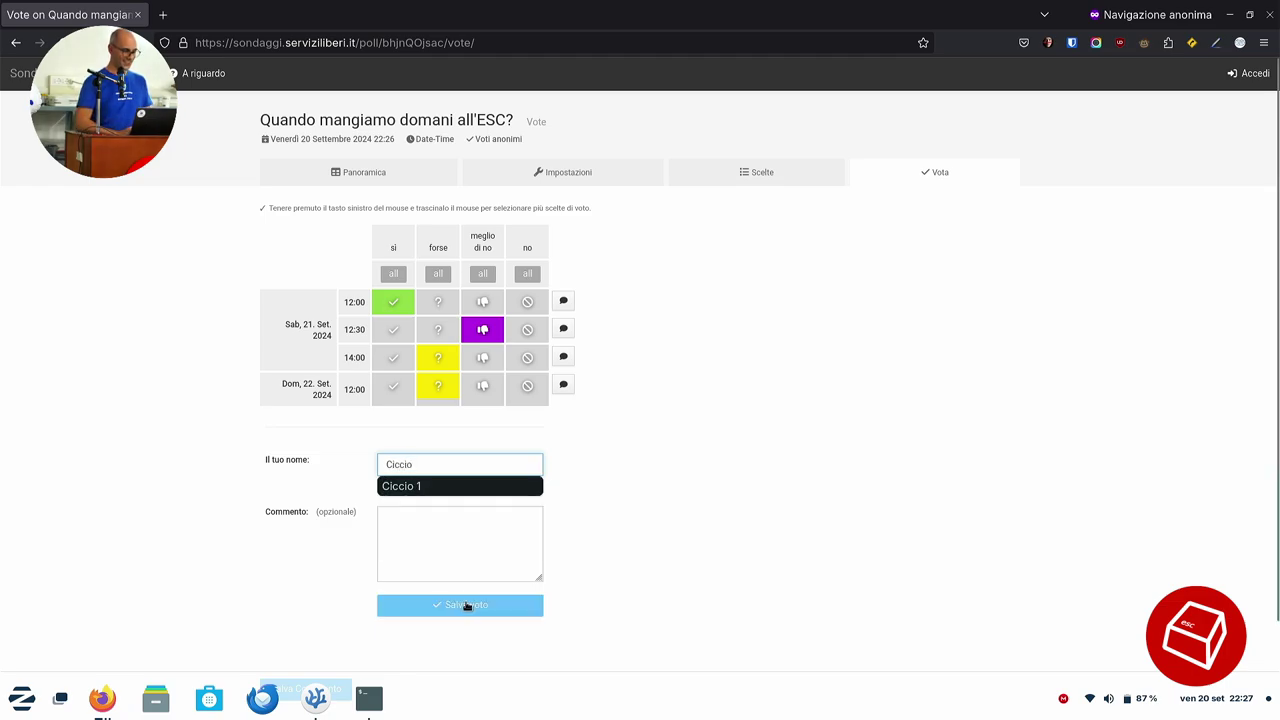
{"action": "left_click", "coordinate": [466, 605]}
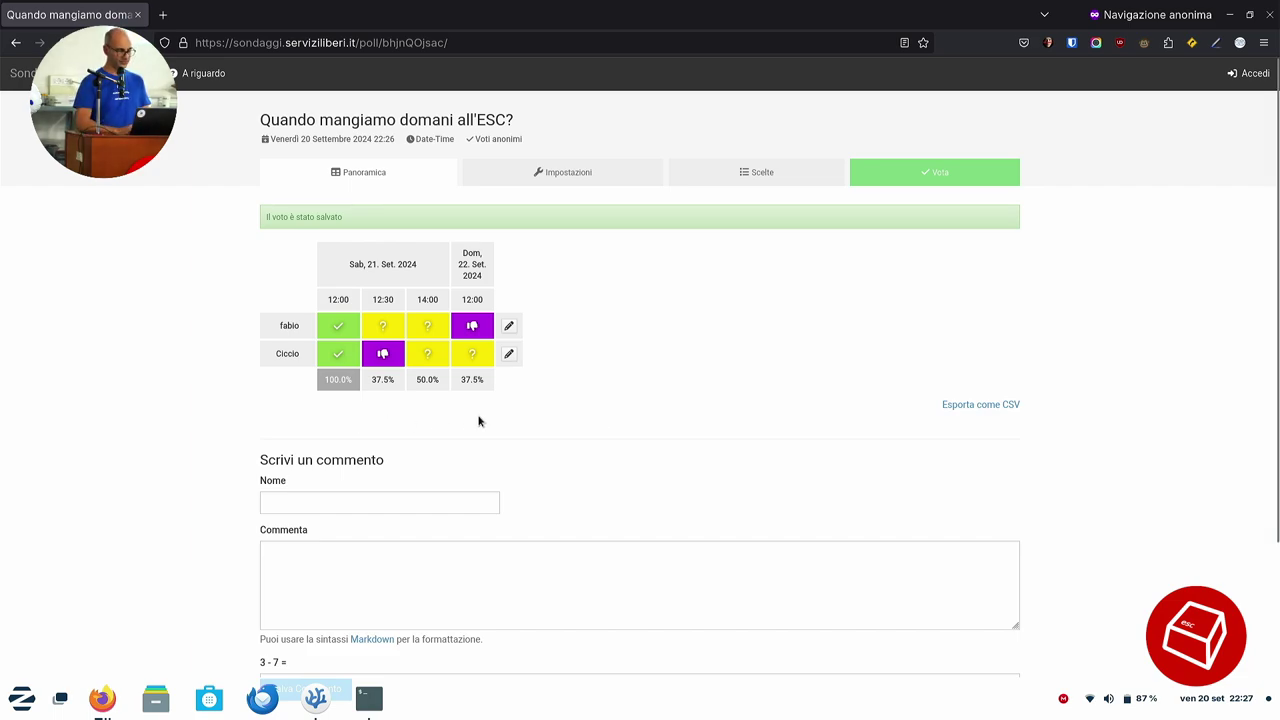
Back in the main window, close the poll and apps board tabs and advance to the next slide.
{"action": "key", "text": "alt+Tab"}
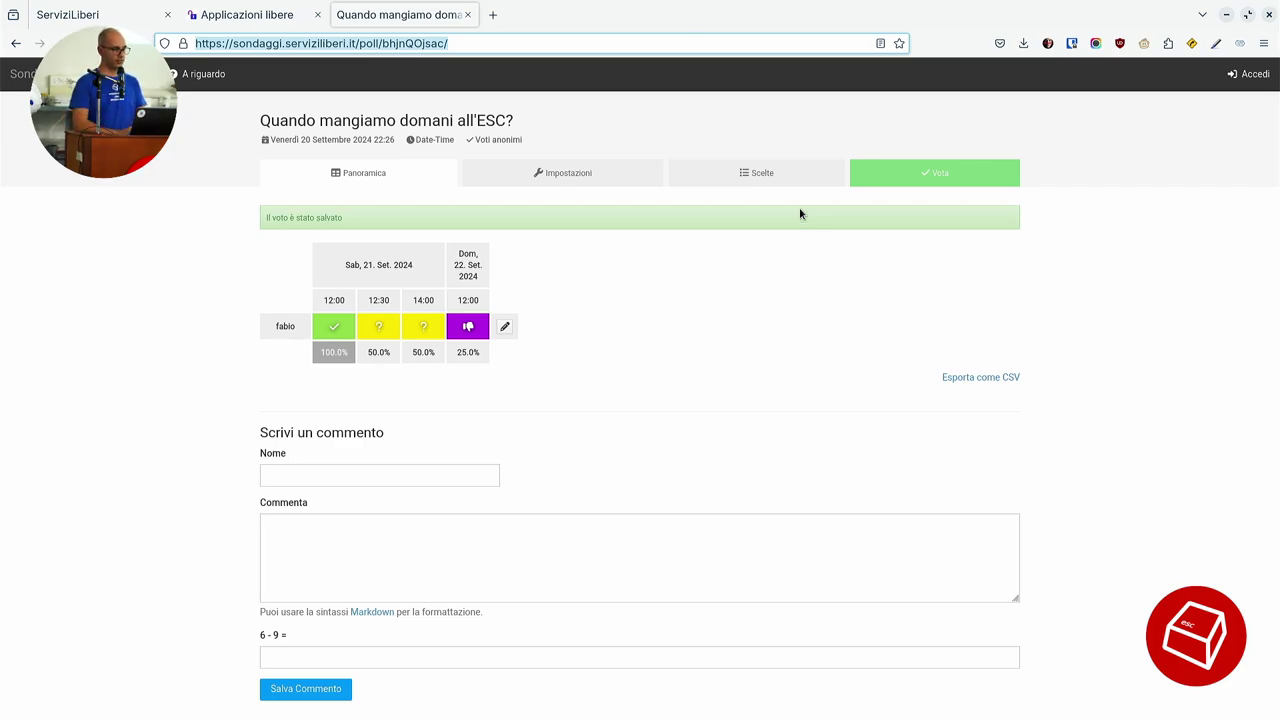
{"action": "middle_click", "coordinate": [392, 5]}
{"action": "key", "text": "F11"}
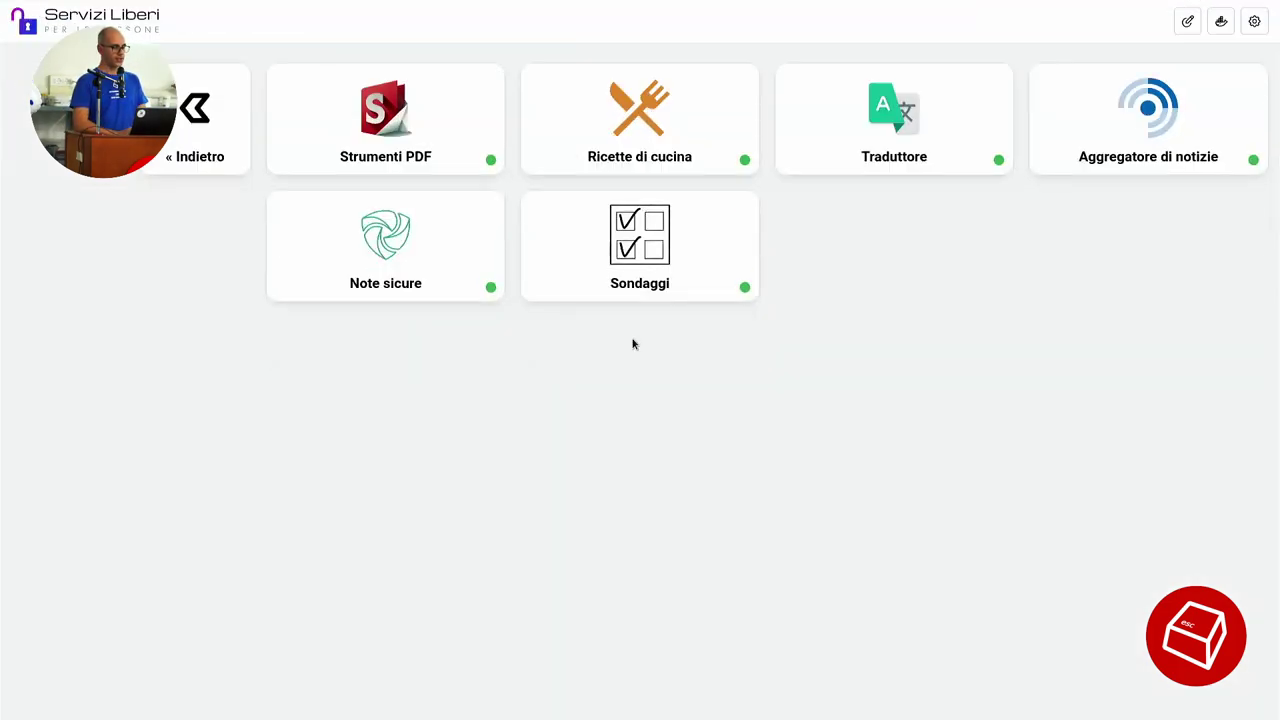
{"action": "mouse_move", "coordinate": [268, 10]}
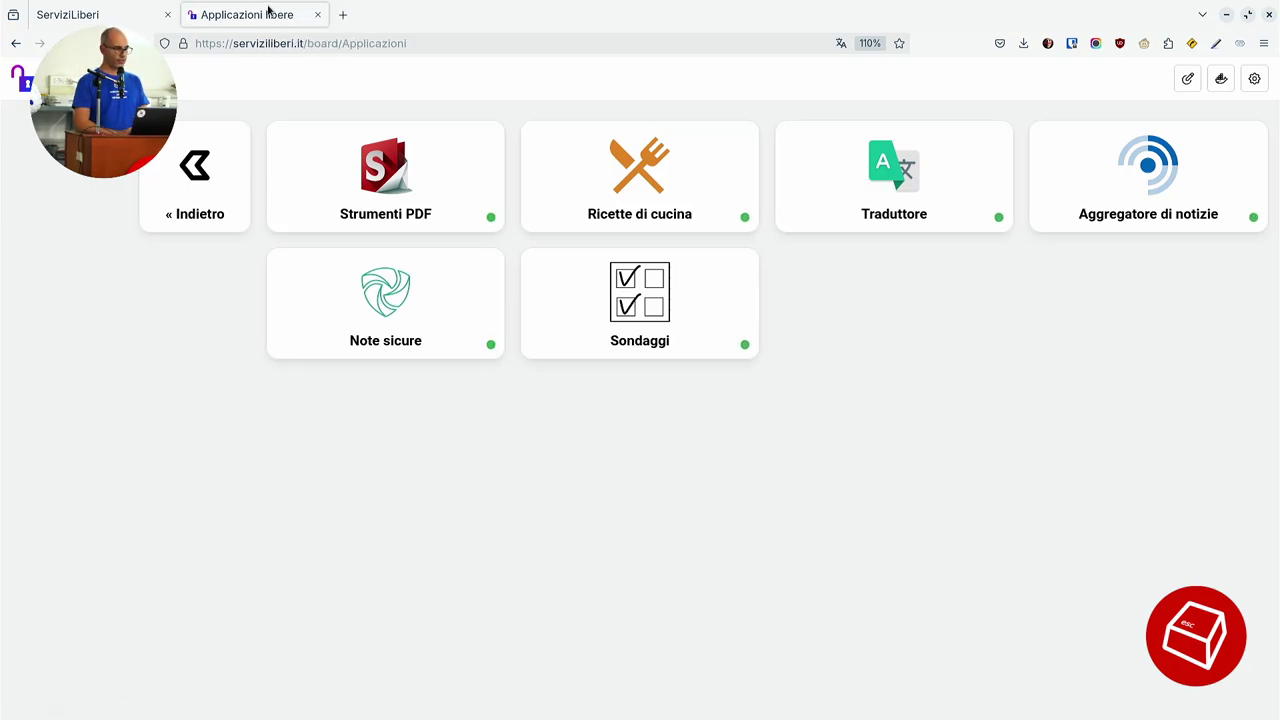
{"action": "middle_click", "coordinate": [268, 8]}
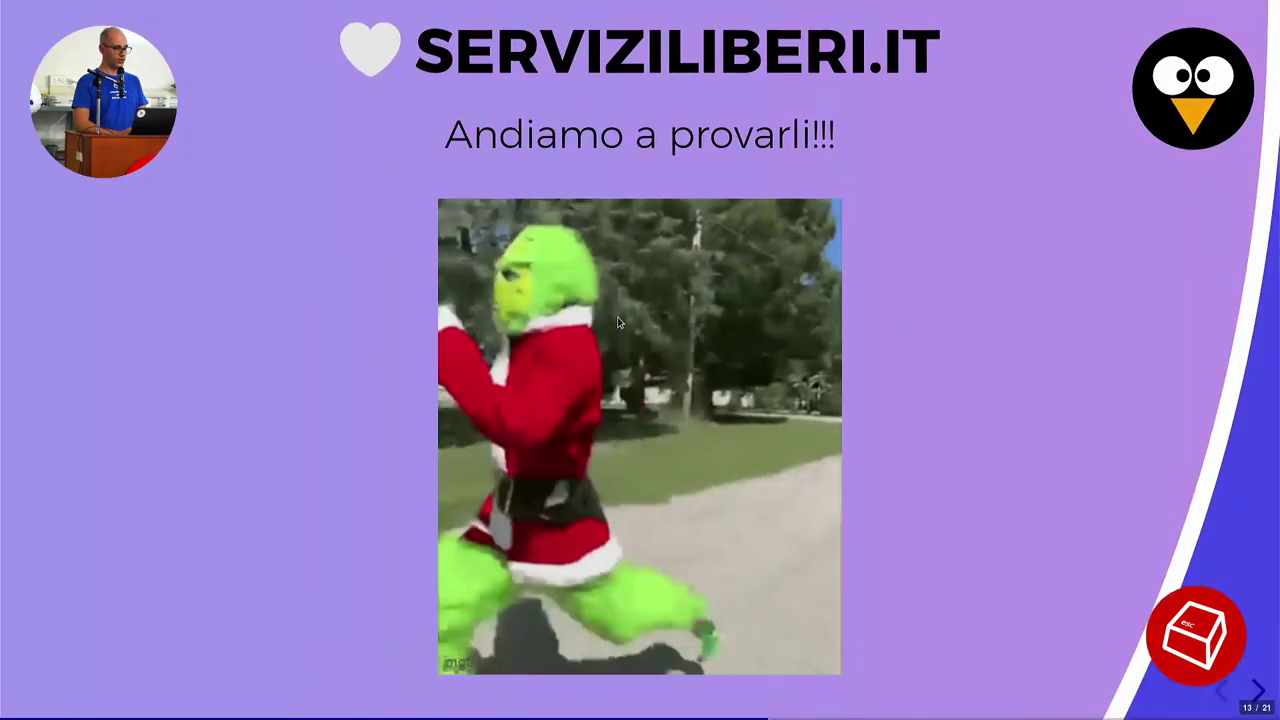
{"action": "key", "text": "Right"}
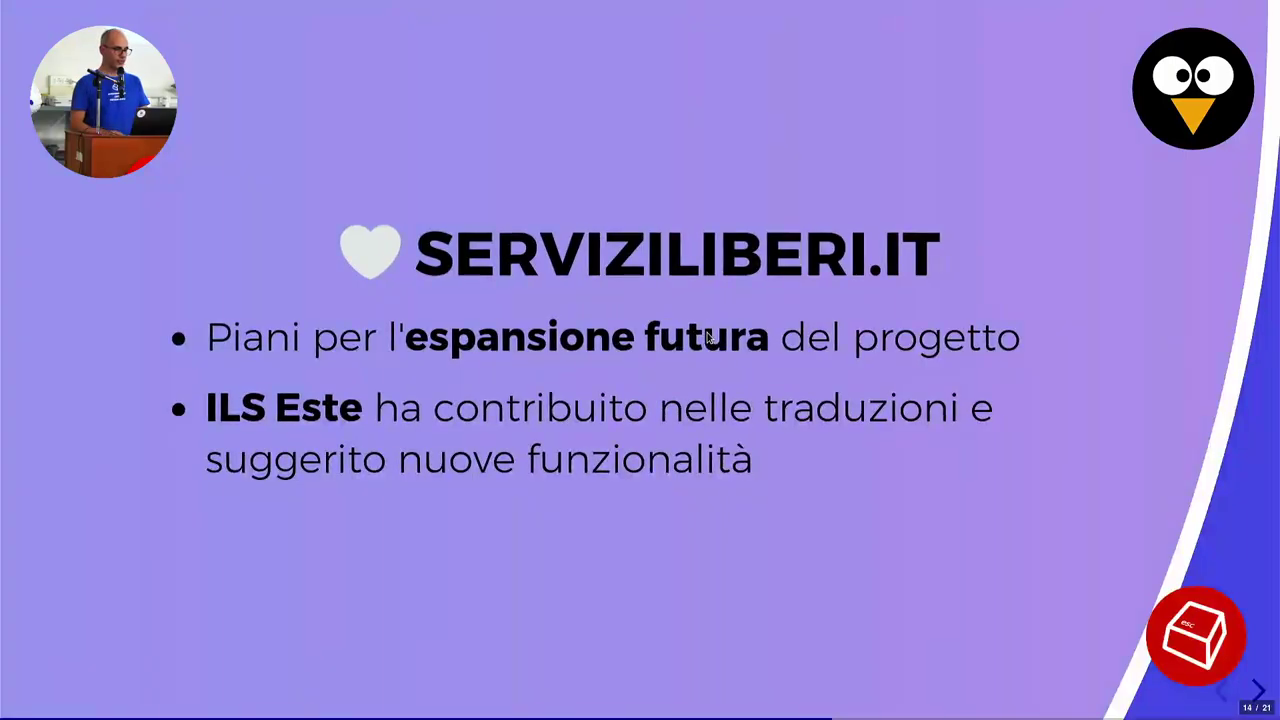